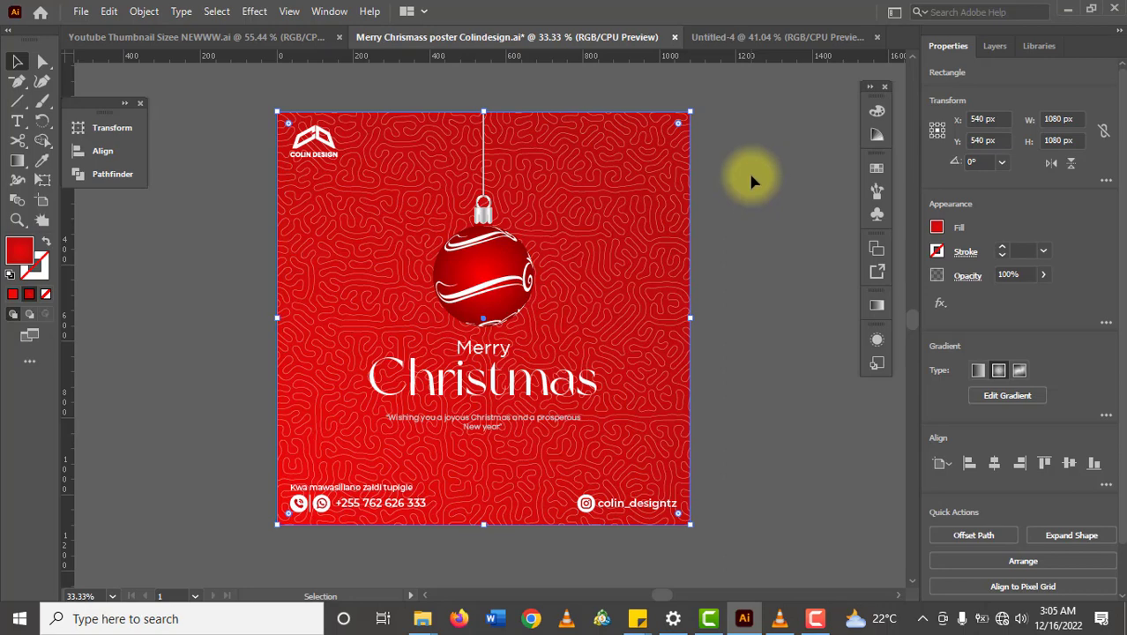
# Switch to the blank Untitled-4 document and write in Sticky Notes that the artboard size is 1080px by 1080px and resolution is 300.
pyautogui.click(750, 181)
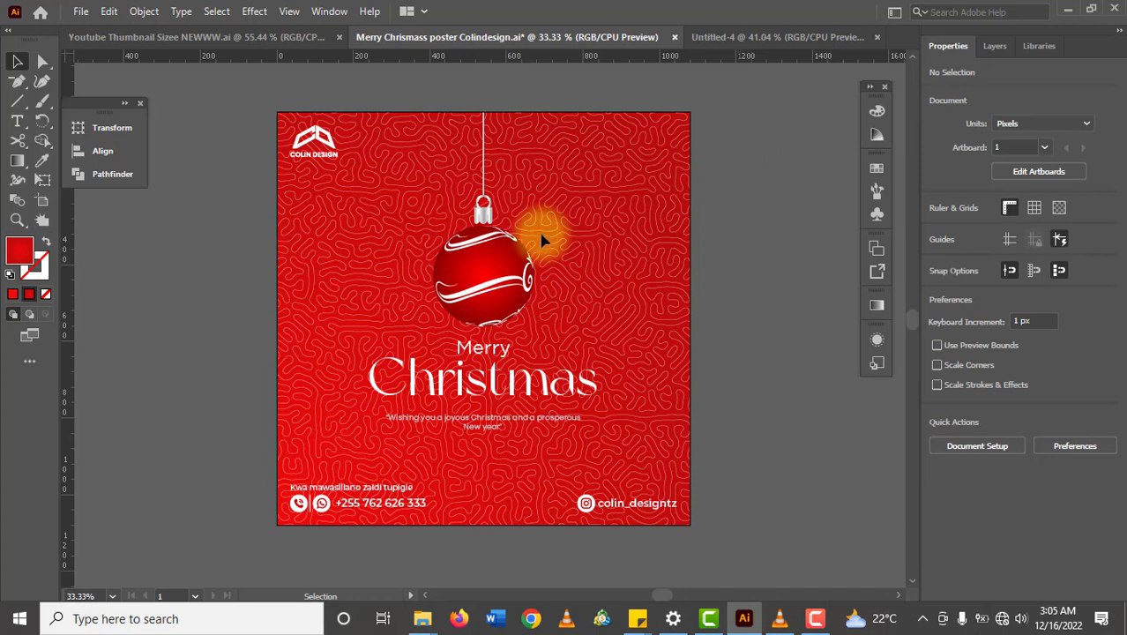
pyautogui.click(812, 35)
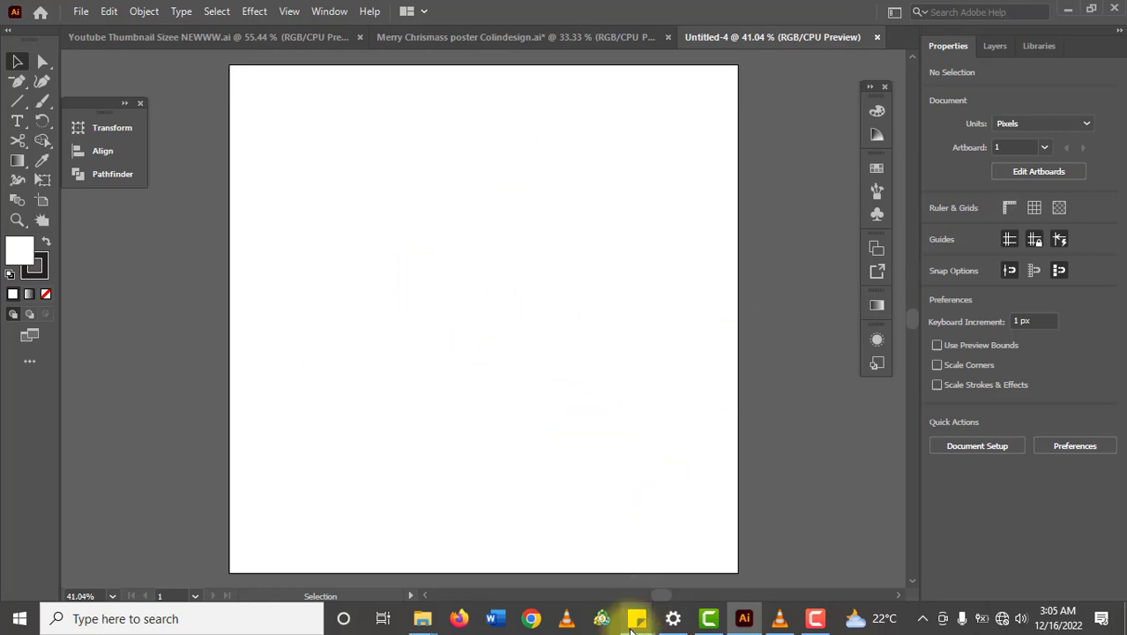
pyautogui.moveTo(633, 625)
pyautogui.click(680, 535)
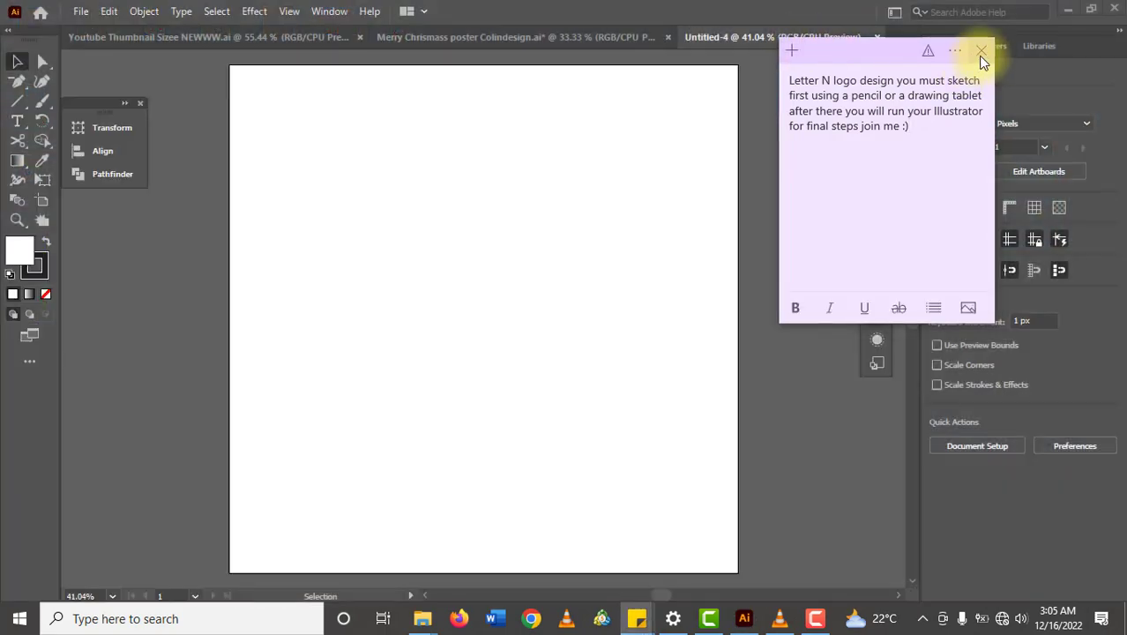
pyautogui.click(982, 55)
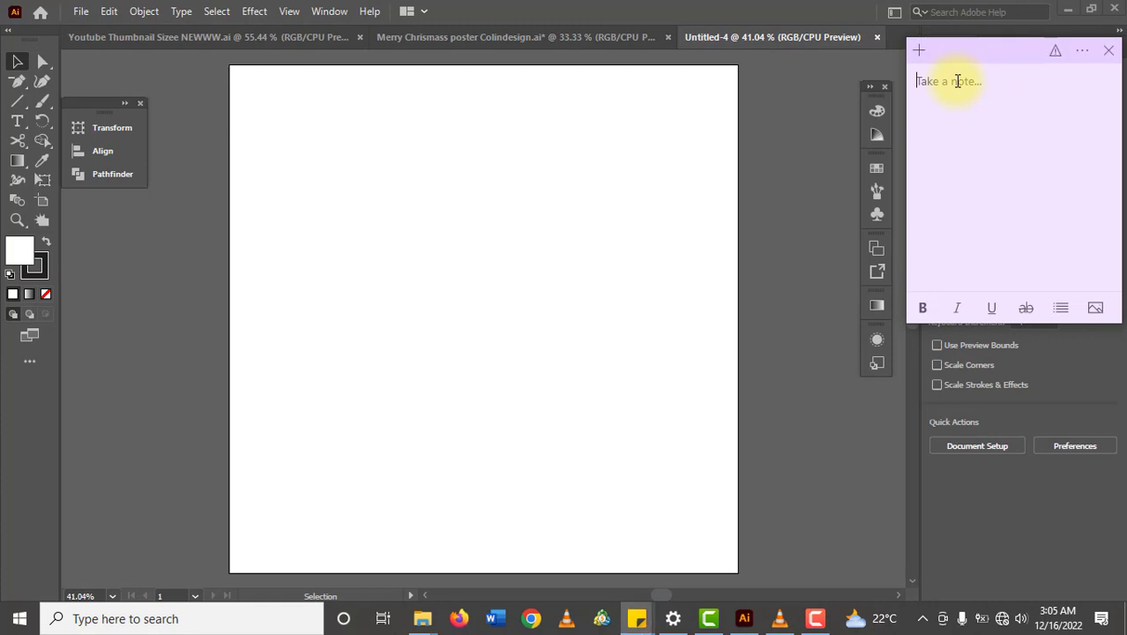
pyautogui.write('s')
pyautogui.press('BackSpace')
pyautogui.press('BackSpace')
pyautogui.write('artboard size is 1080px by')
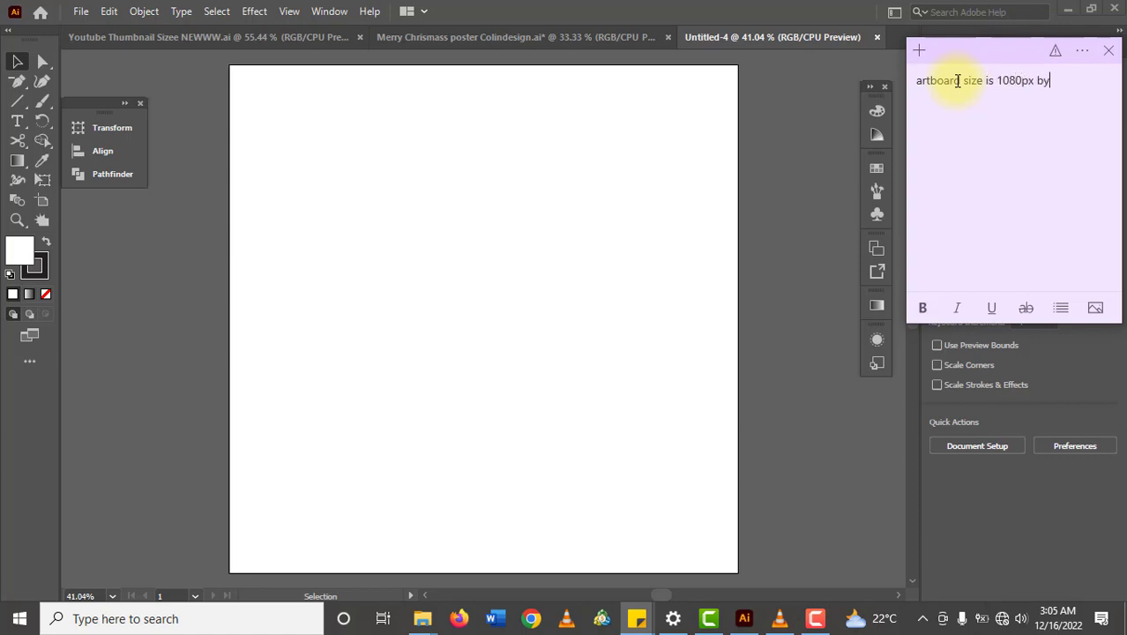
pyautogui.write(' 1080pxresolution is 300')
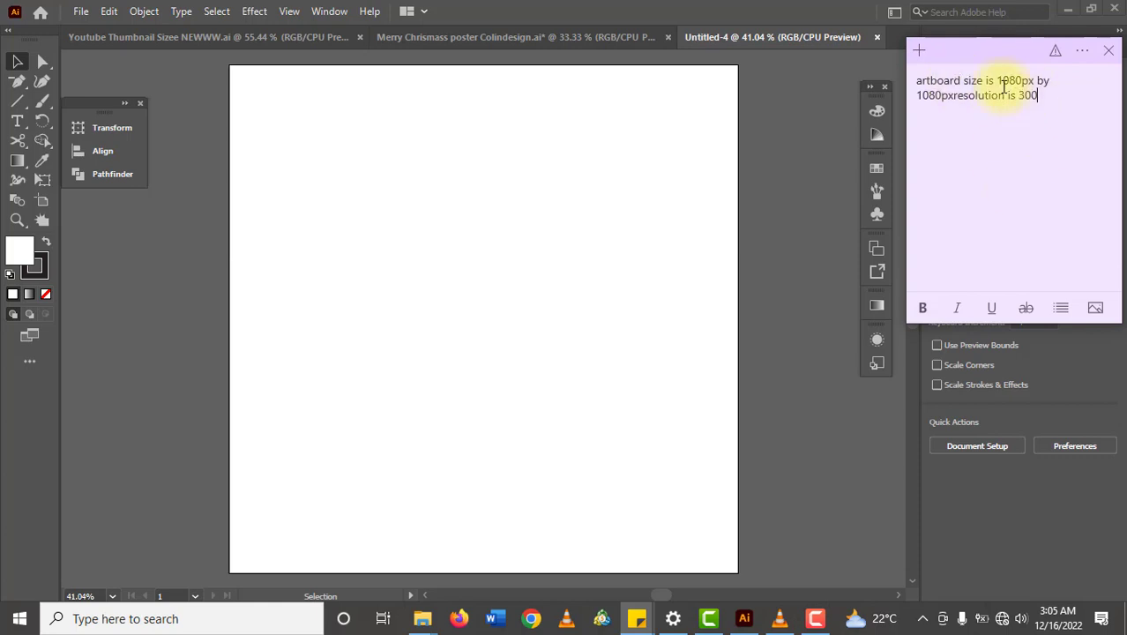
pyautogui.click(608, 10)
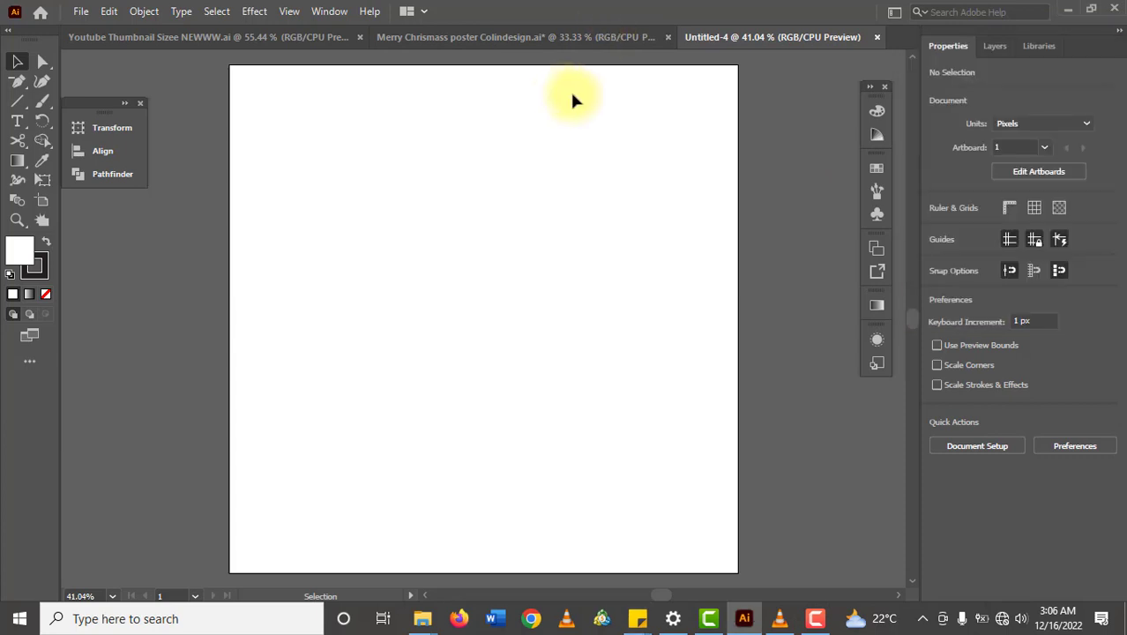
# Copy the red gradient background rectangle from the Merry Christmas poster and paste it in place into the Untitled-4 document.
pyautogui.click(522, 43)
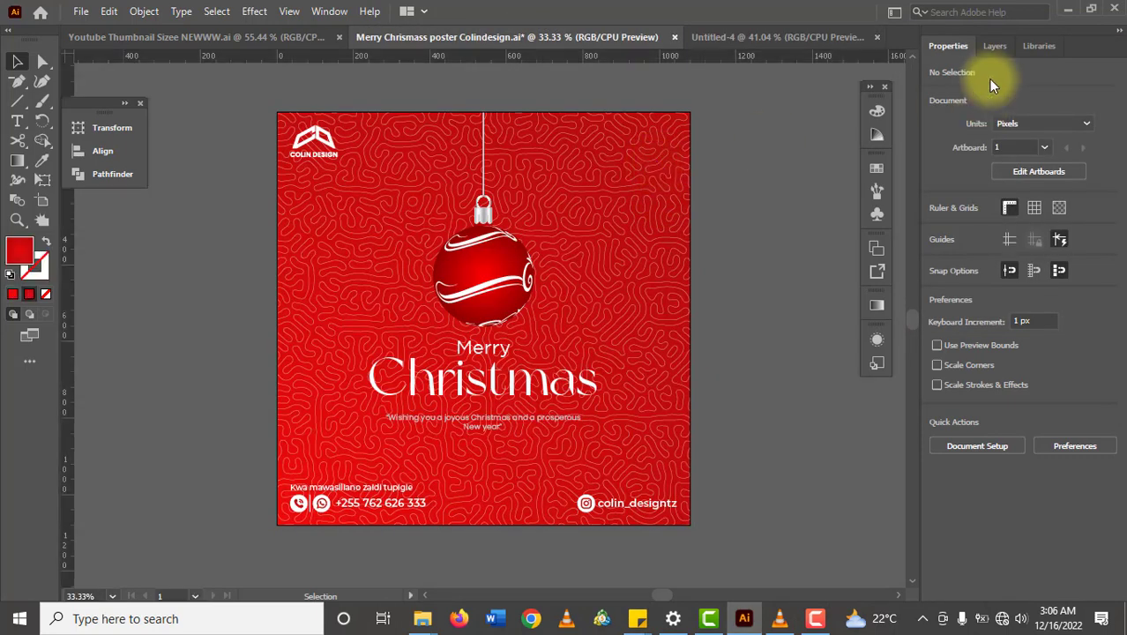
pyautogui.click(993, 47)
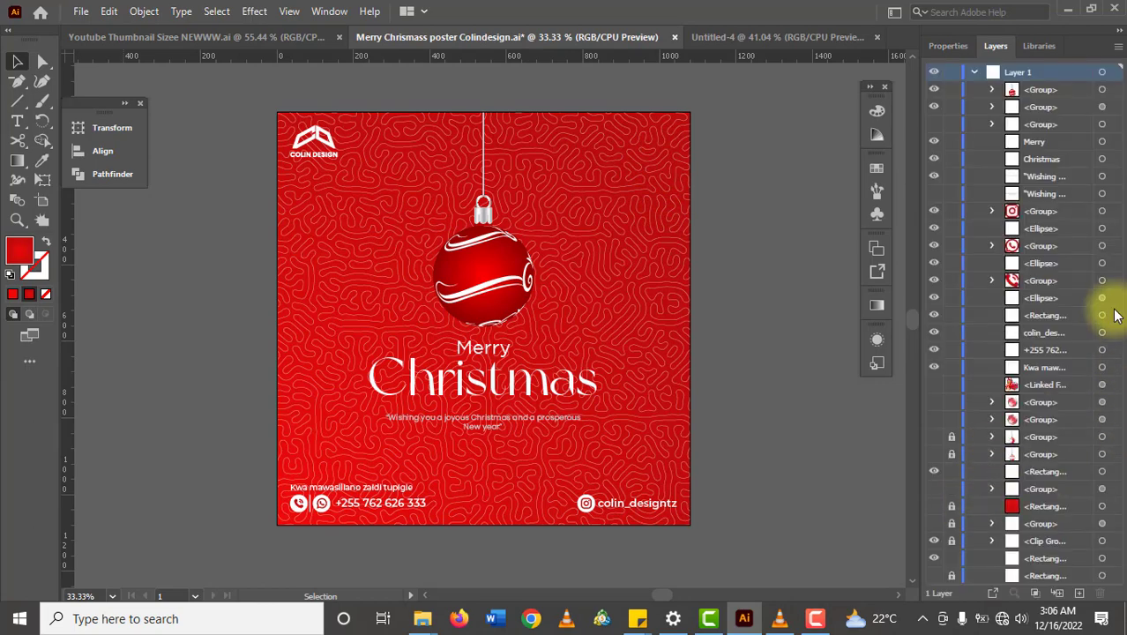
pyautogui.click(1101, 558)
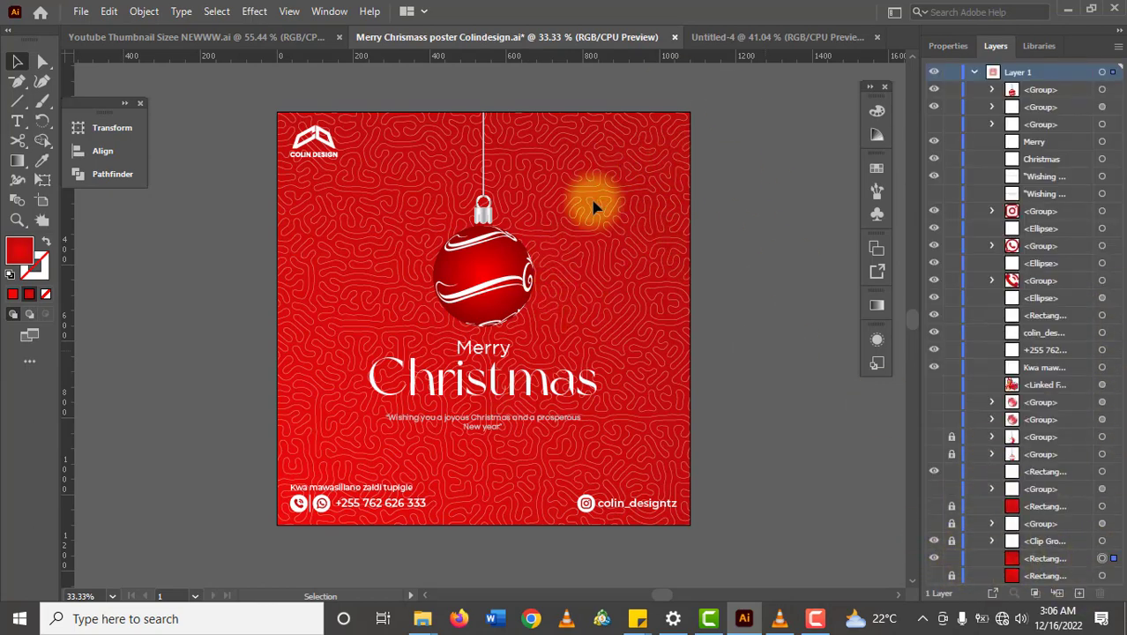
pyautogui.click(727, 40)
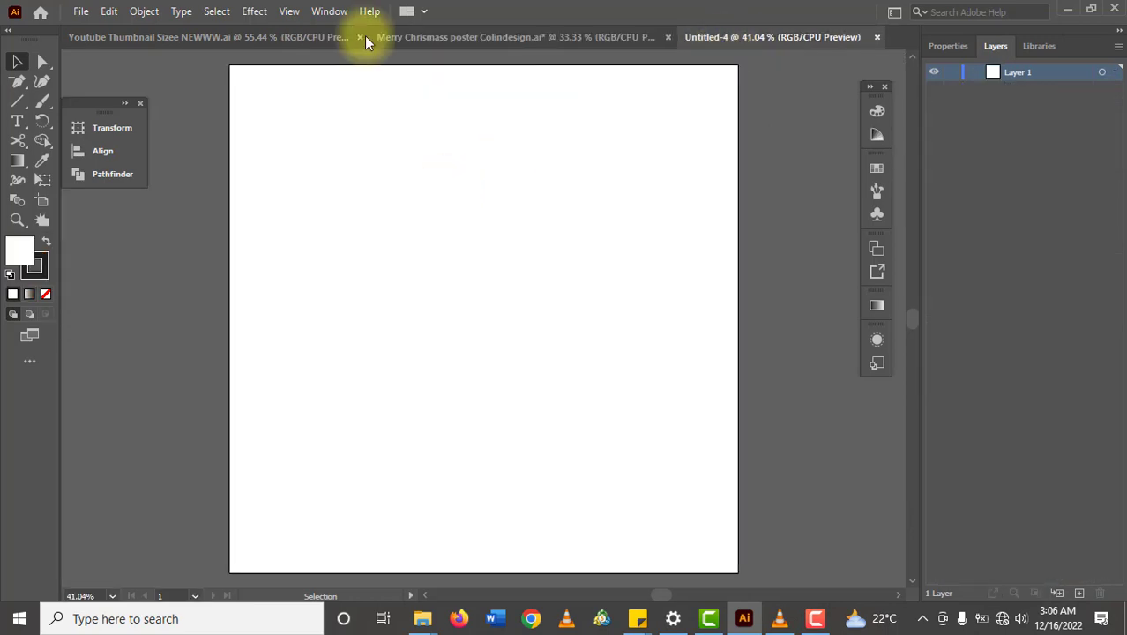
pyautogui.click(424, 33)
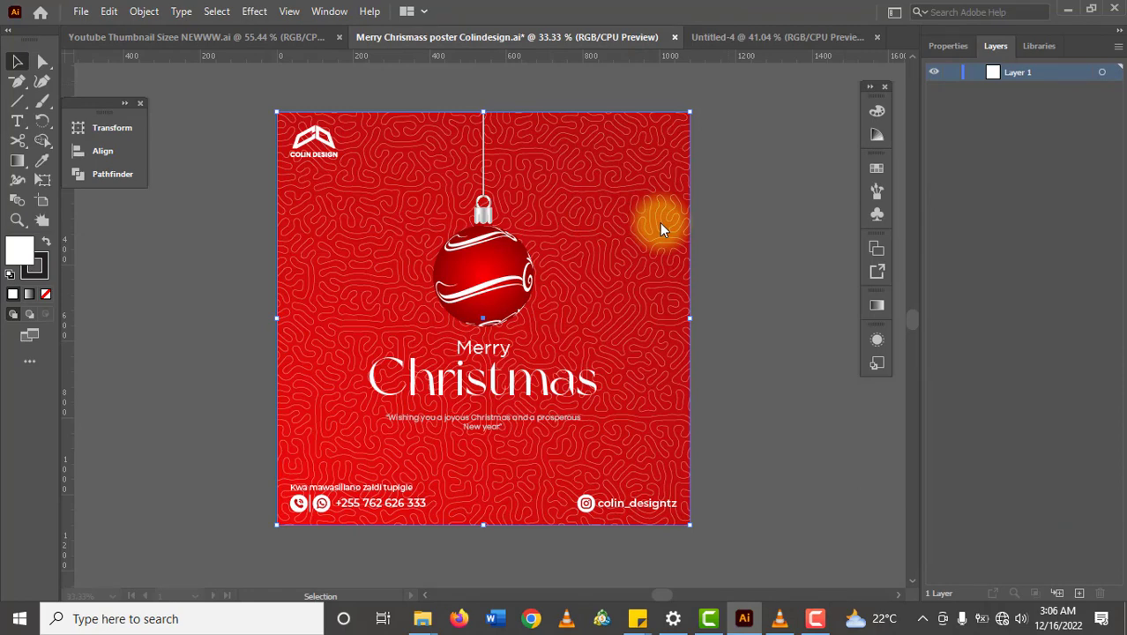
pyautogui.click(734, 35)
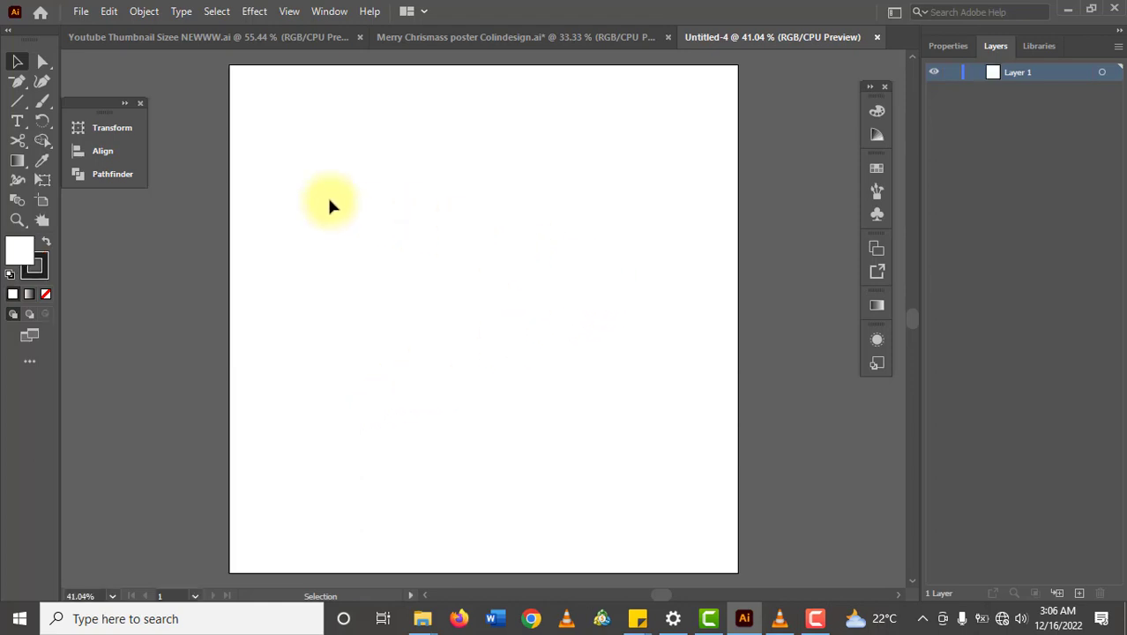
pyautogui.click(529, 40)
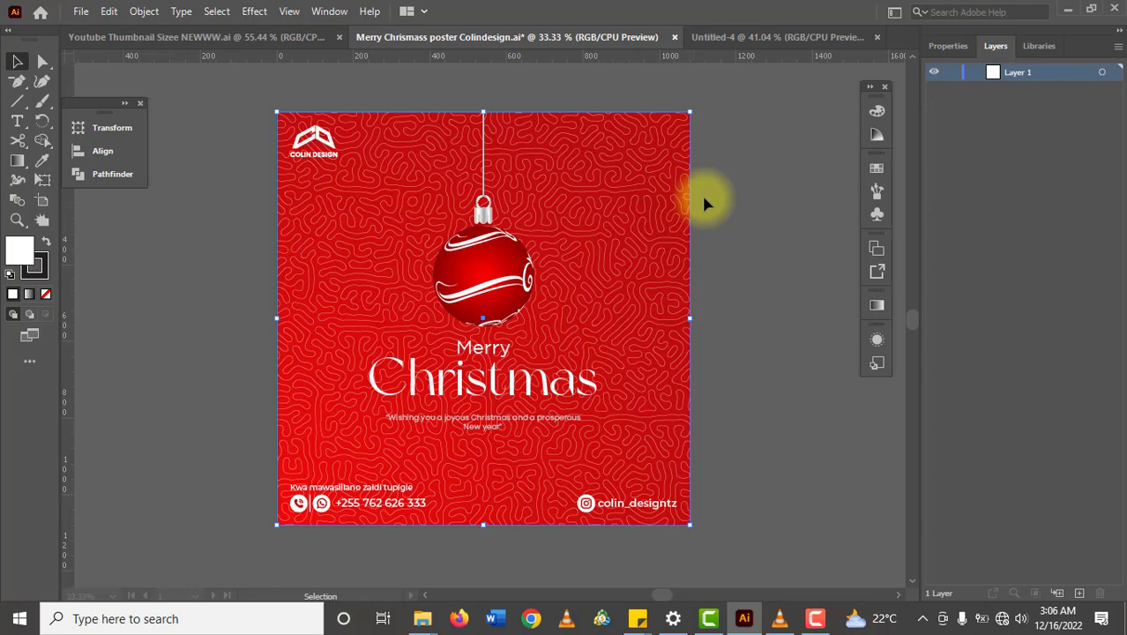
pyautogui.click(739, 39)
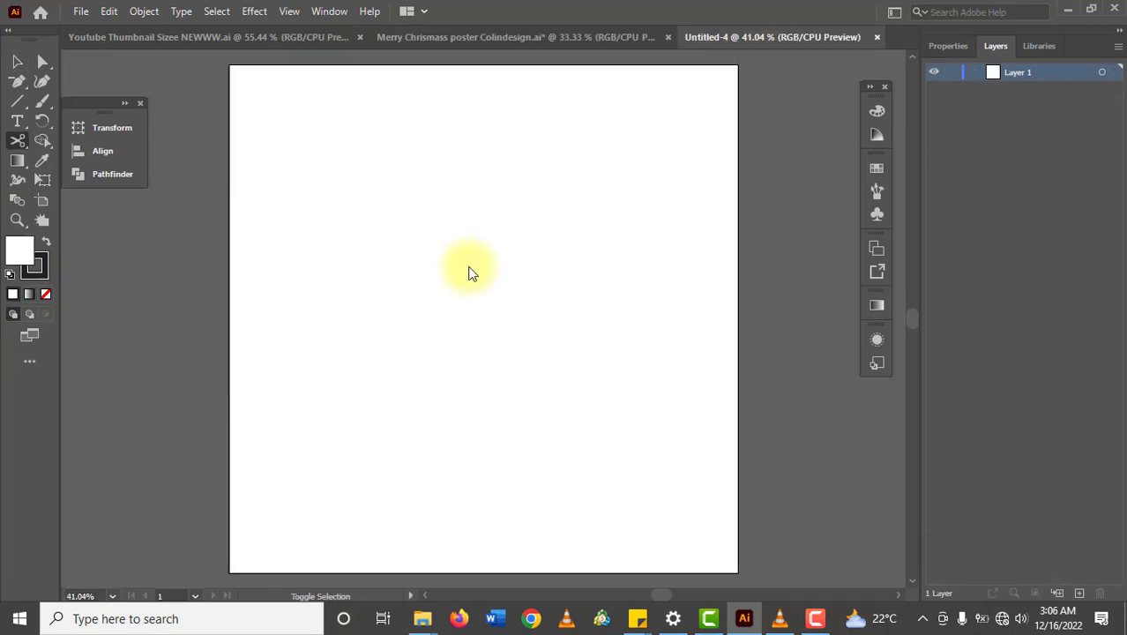
pyautogui.hotkey('ctrl', 'v')
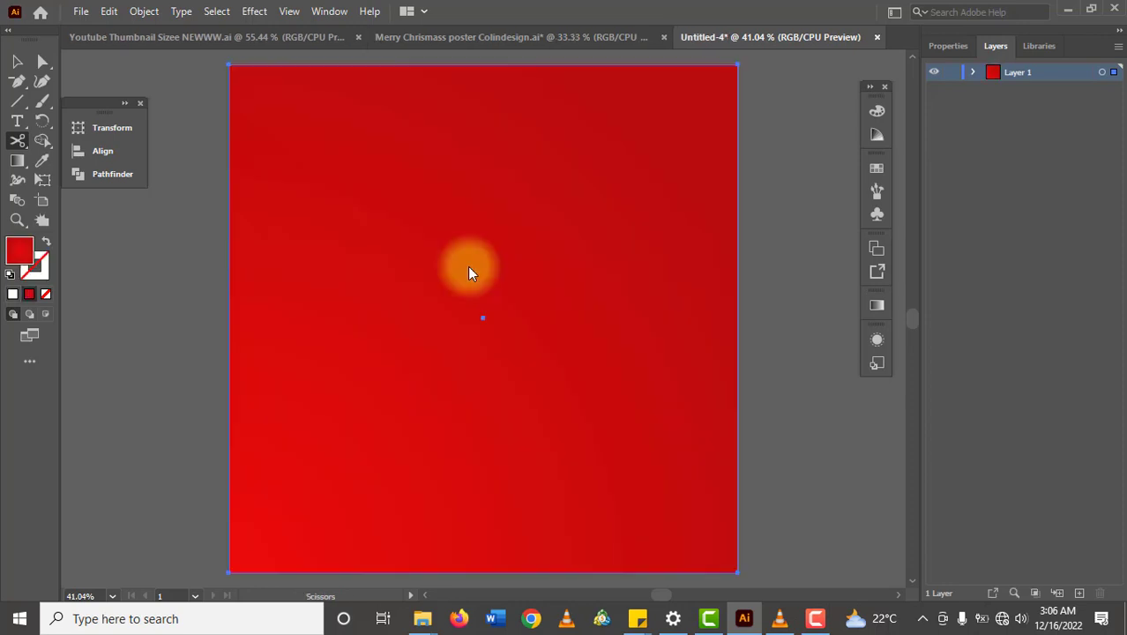
# Paste a copy of the red rectangle in front and scale it down slightly about its centre to form an even margin.
pyautogui.click(969, 75)
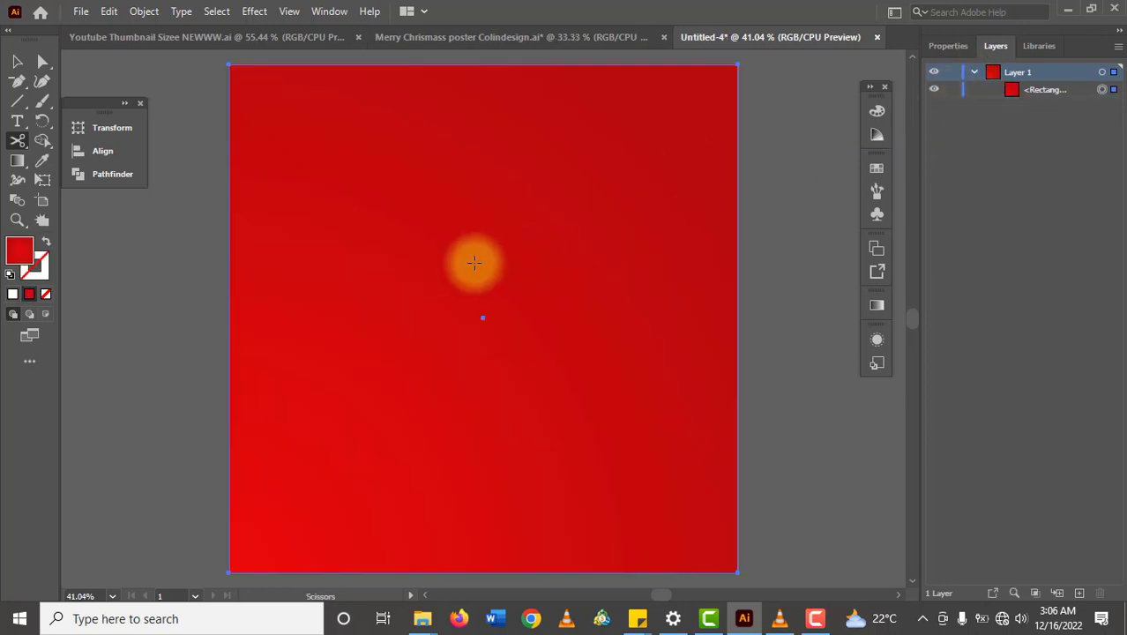
pyautogui.press('v')
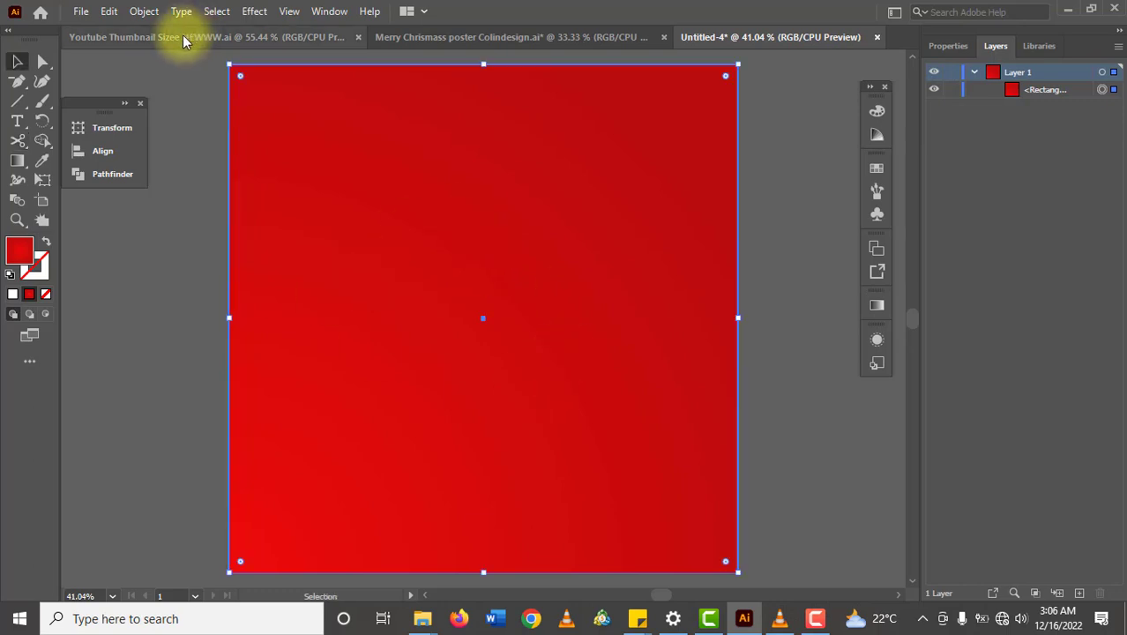
pyautogui.click(111, 15)
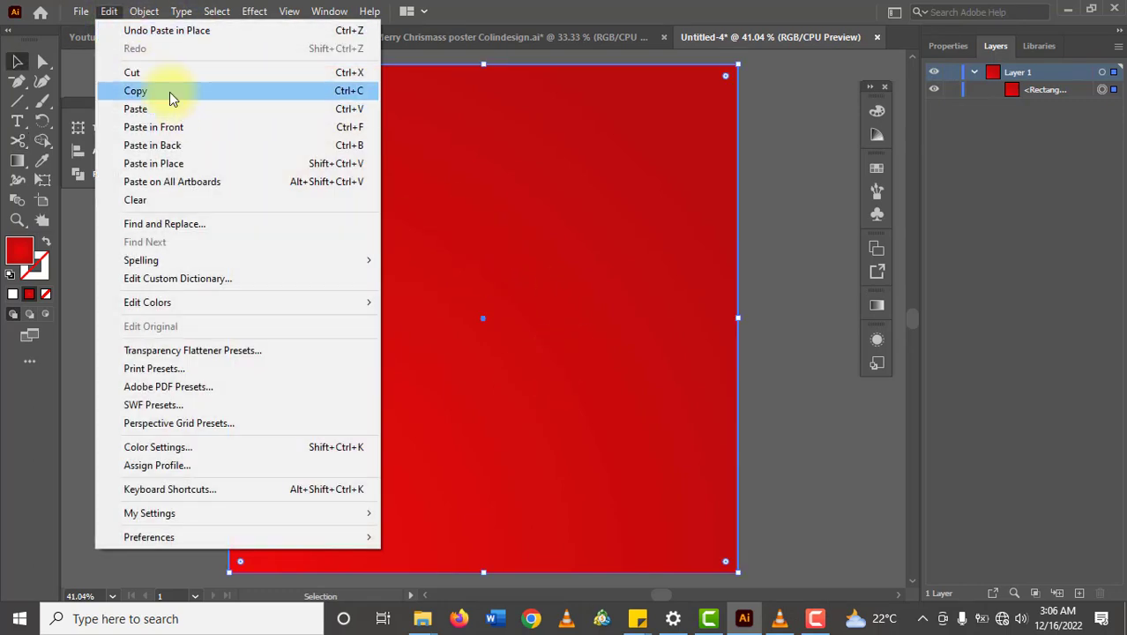
pyautogui.click(170, 92)
pyautogui.click(109, 12)
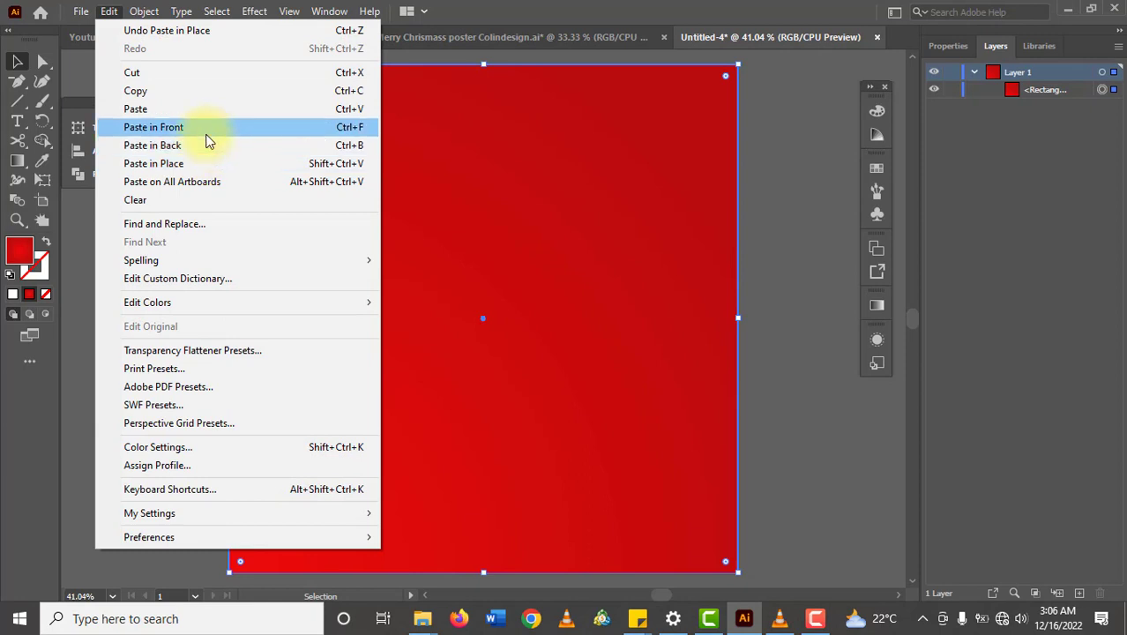
pyautogui.click(205, 127)
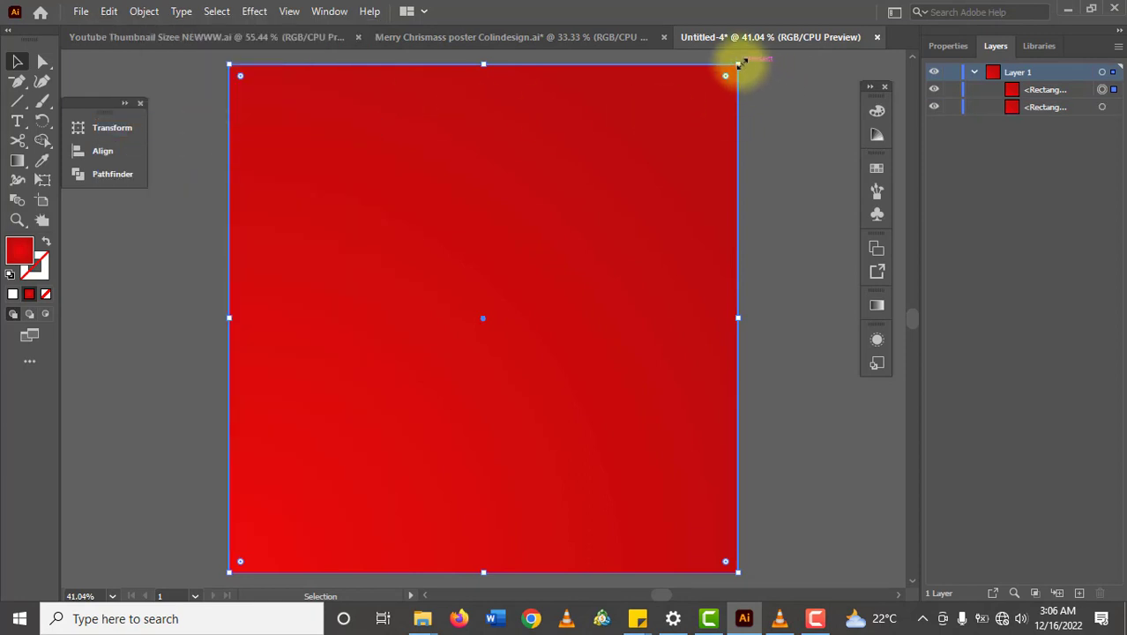
pyautogui.moveTo(741, 60); pyautogui.dragTo(715, 89)
# Convert the smaller inset rectangle into guides and deselect it.
pyautogui.rightClick(570, 227)
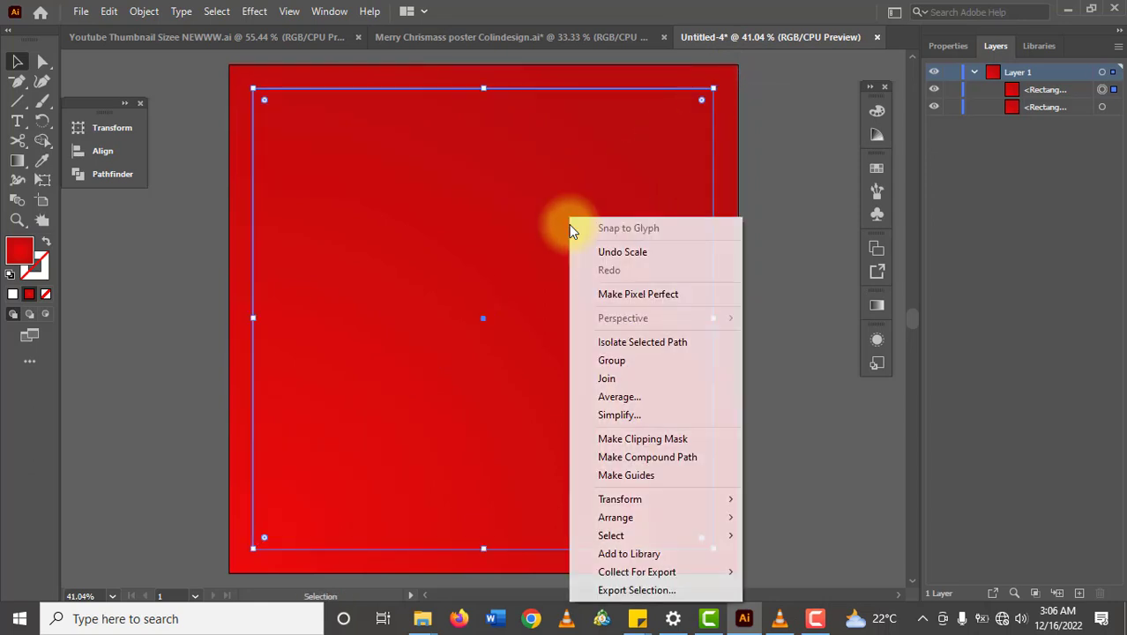
pyautogui.click(684, 476)
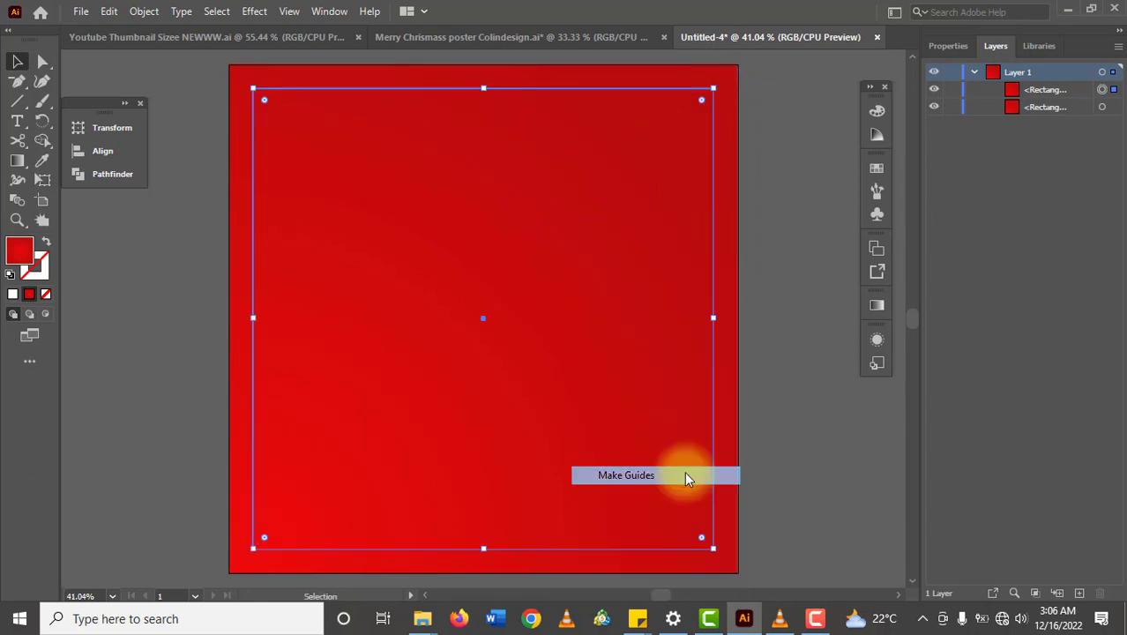
pyautogui.click(760, 212)
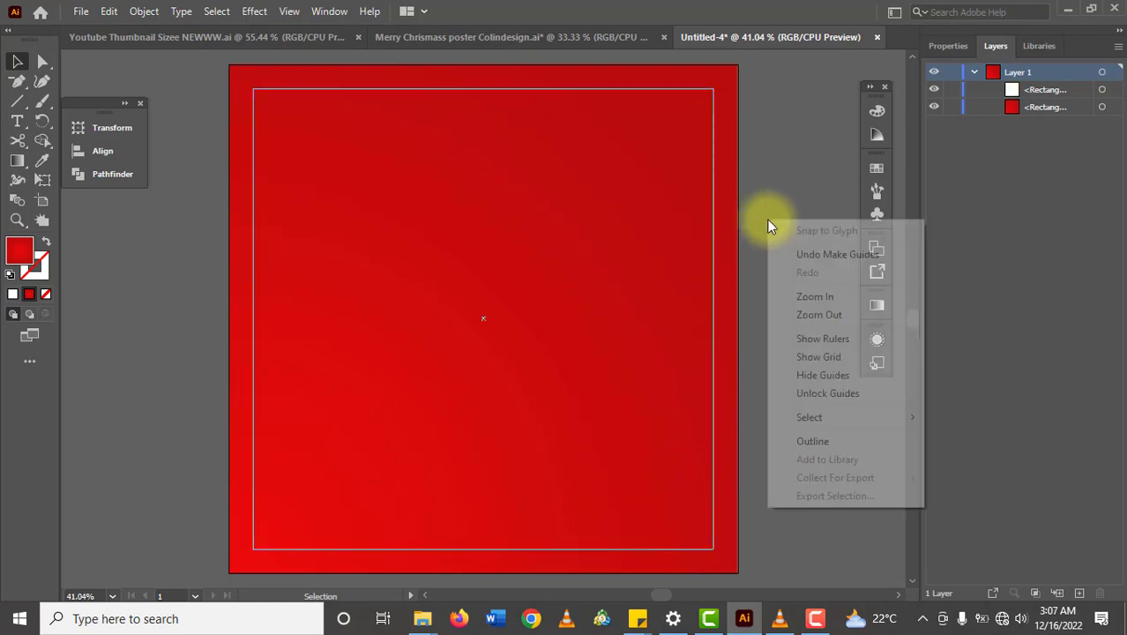
# Unlock the guides and lock them again.
pyautogui.rightClick(766, 218)
pyautogui.click(838, 392)
pyautogui.rightClick(791, 309)
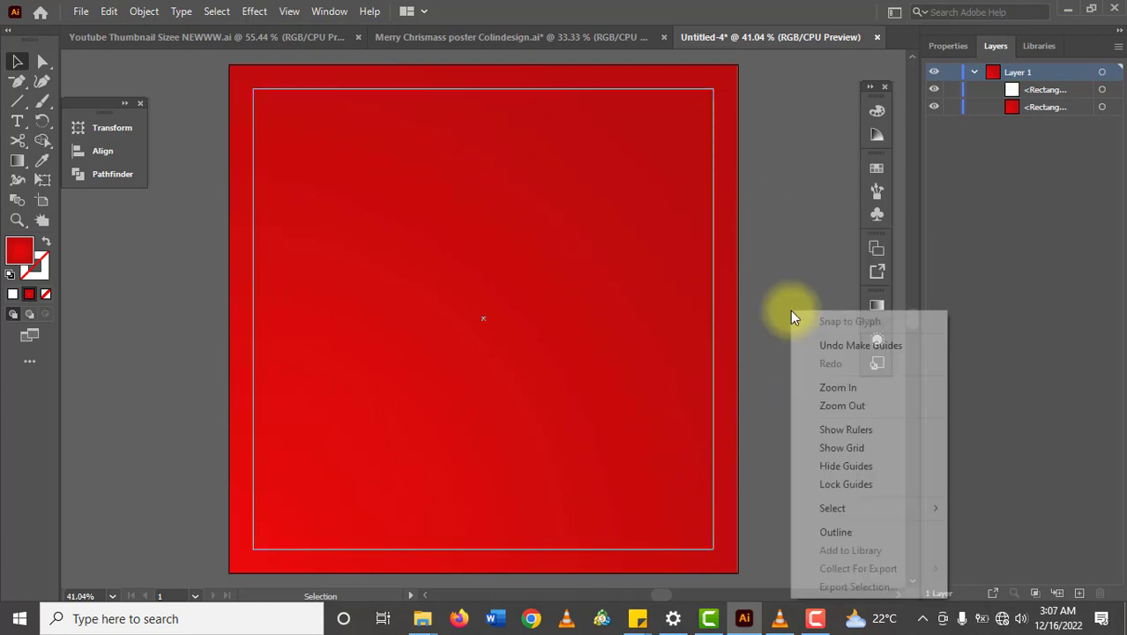
pyautogui.click(836, 484)
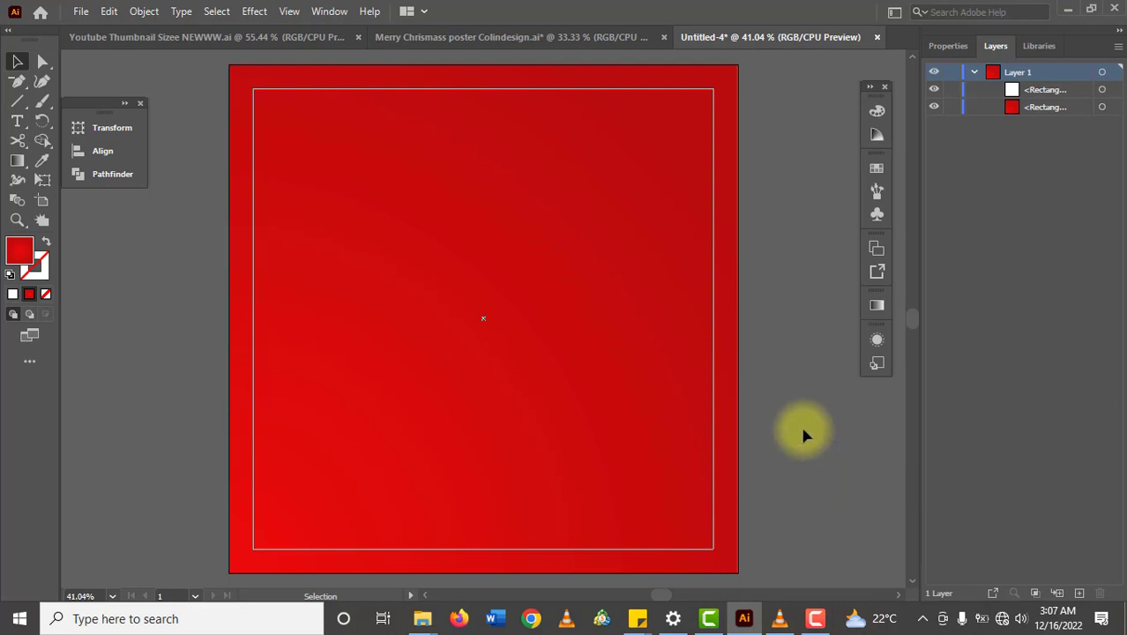
# Lock the red background rectangle and the guide rectangle inside Layer 1.
pyautogui.click(952, 107)
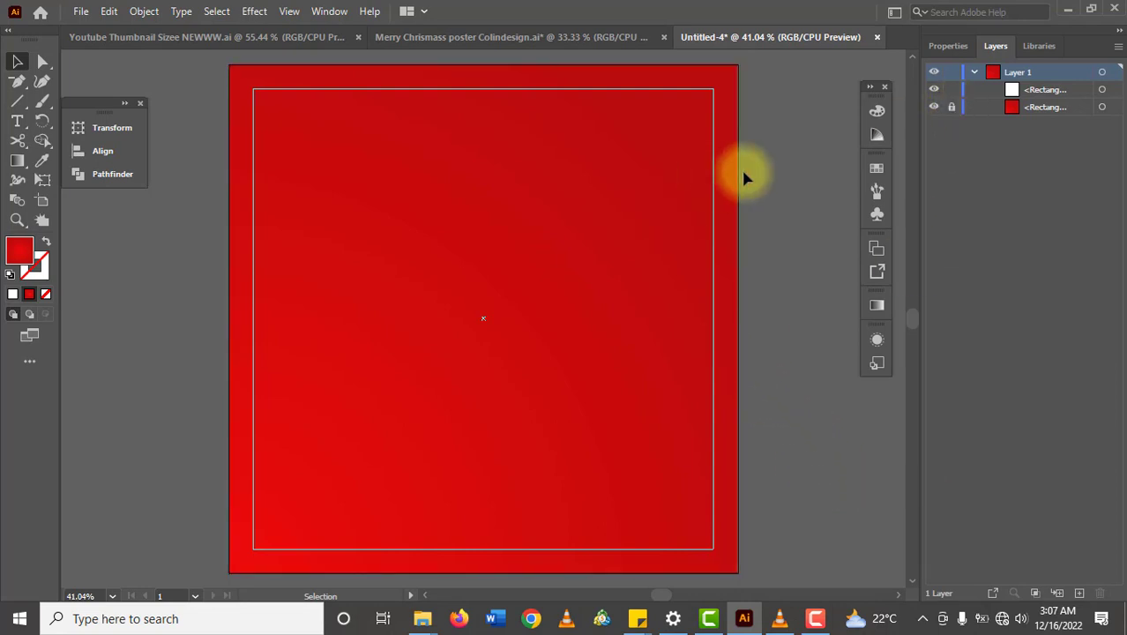
pyautogui.click(948, 90)
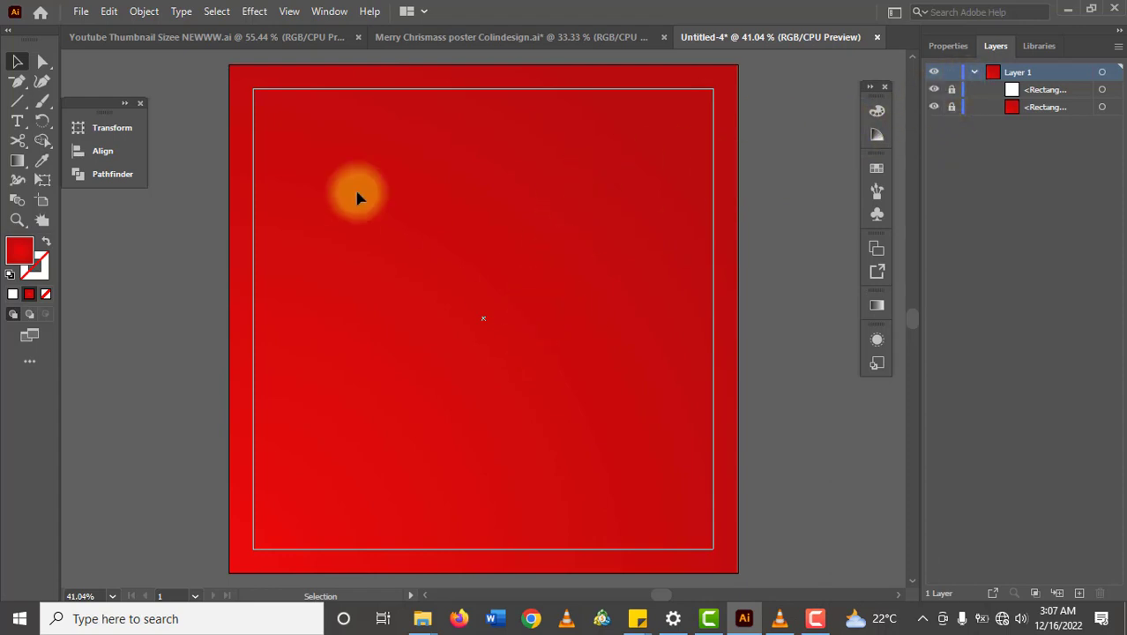
# Copy the hanging Christmas ball group from the Merry Christmas poster and paste it in place into Untitled-4.
pyautogui.click(424, 35)
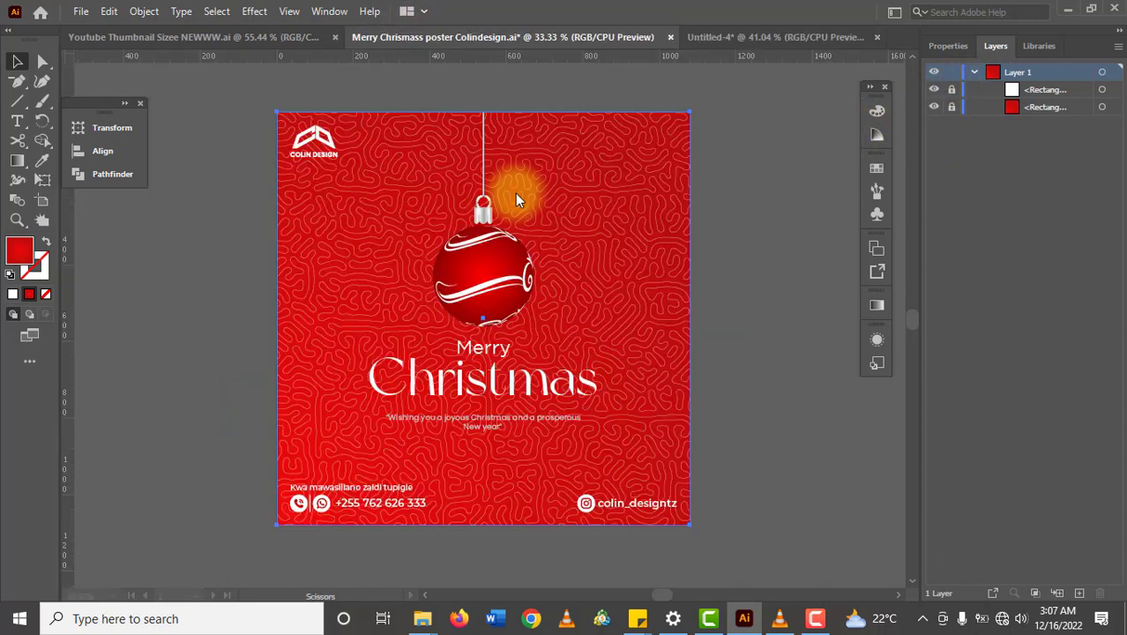
pyautogui.moveTo(482, 318); pyautogui.dragTo(483, 294)
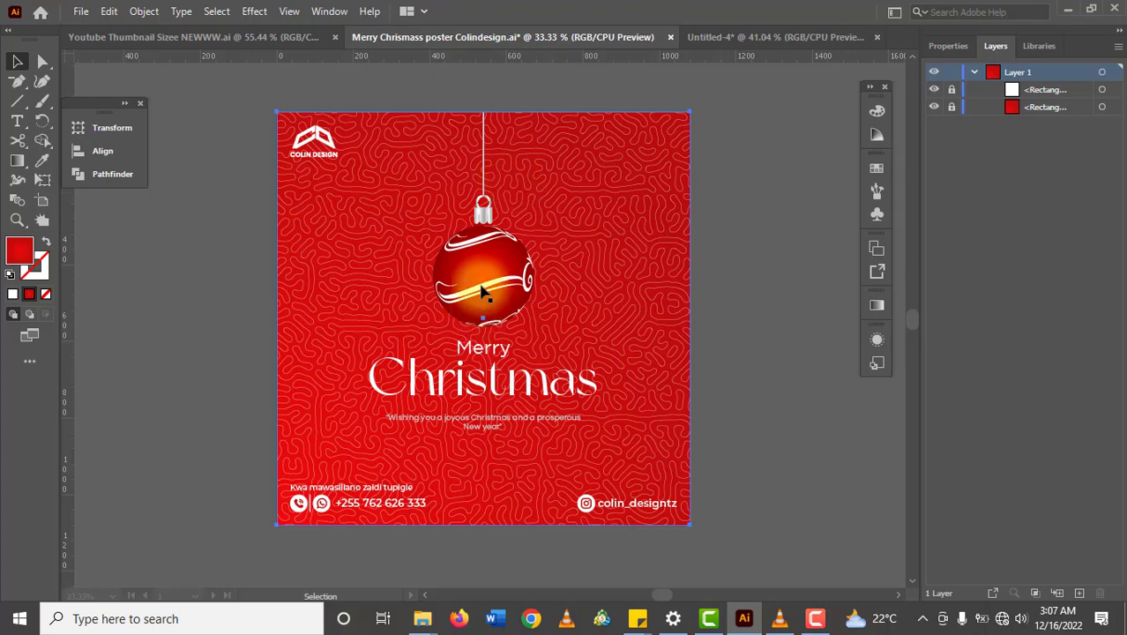
pyautogui.click(482, 292)
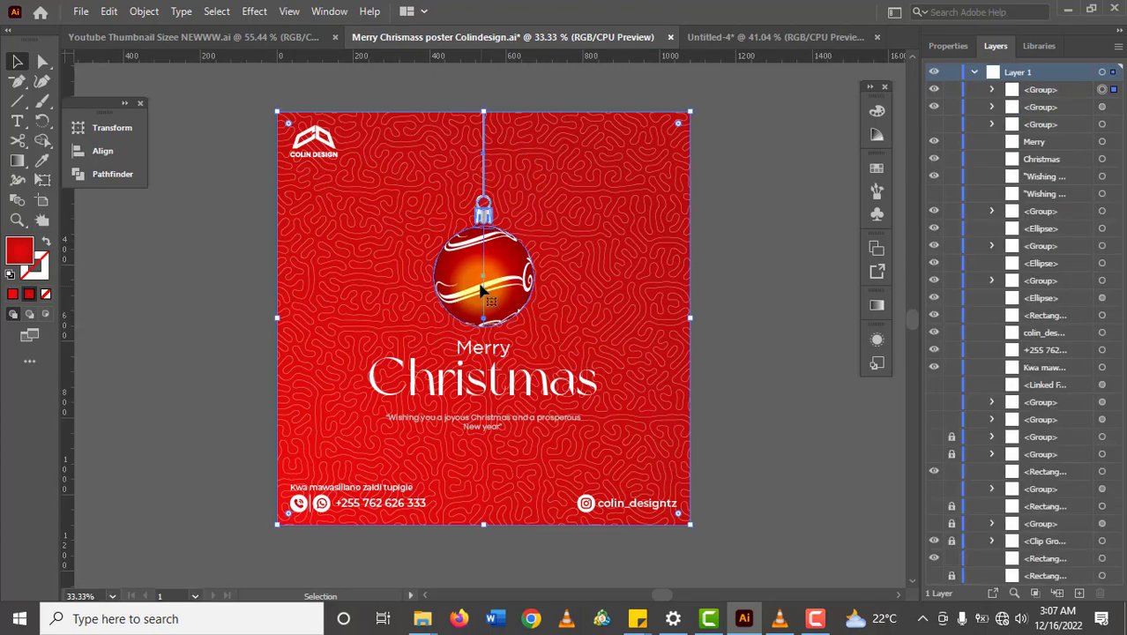
pyautogui.moveTo(482, 292); pyautogui.dragTo(532, 283)
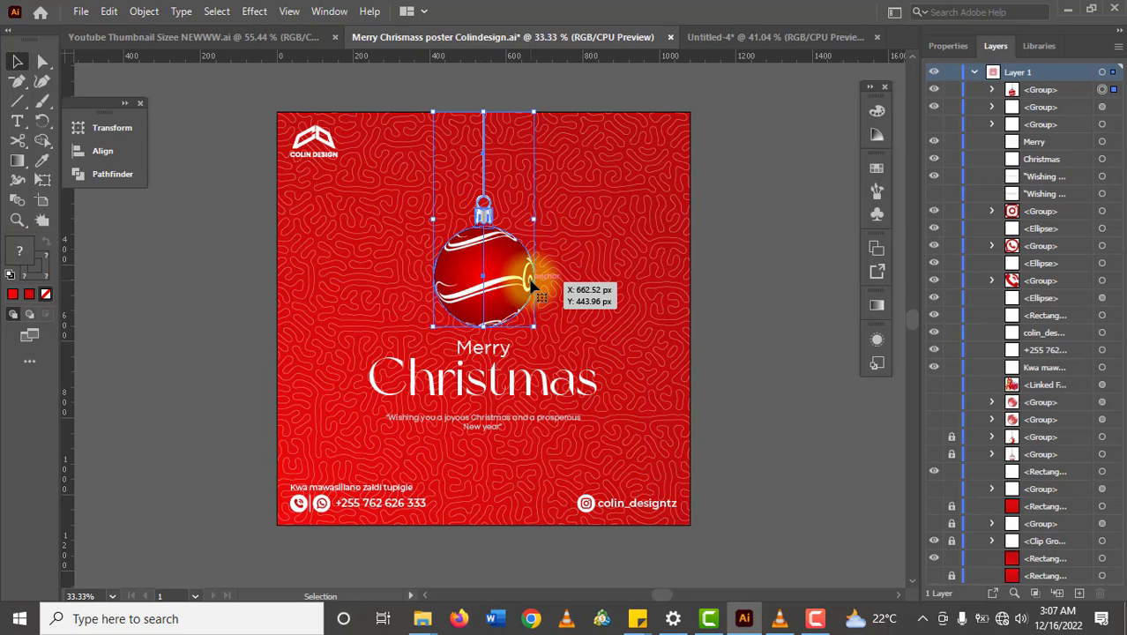
pyautogui.press('ctrl')
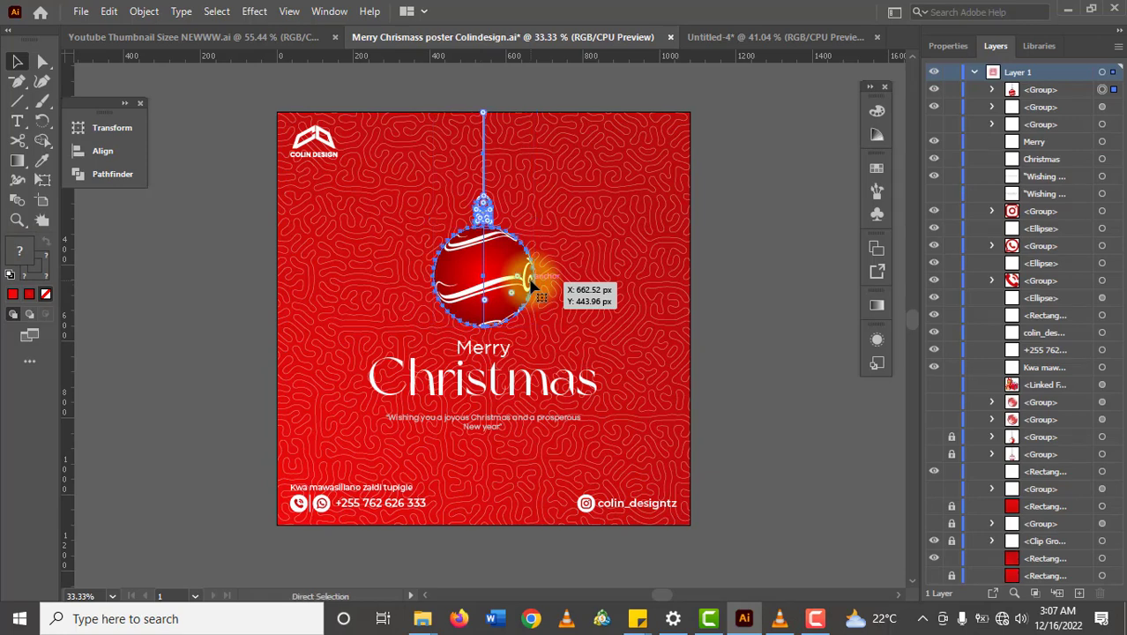
pyautogui.press('c')
pyautogui.click(720, 37)
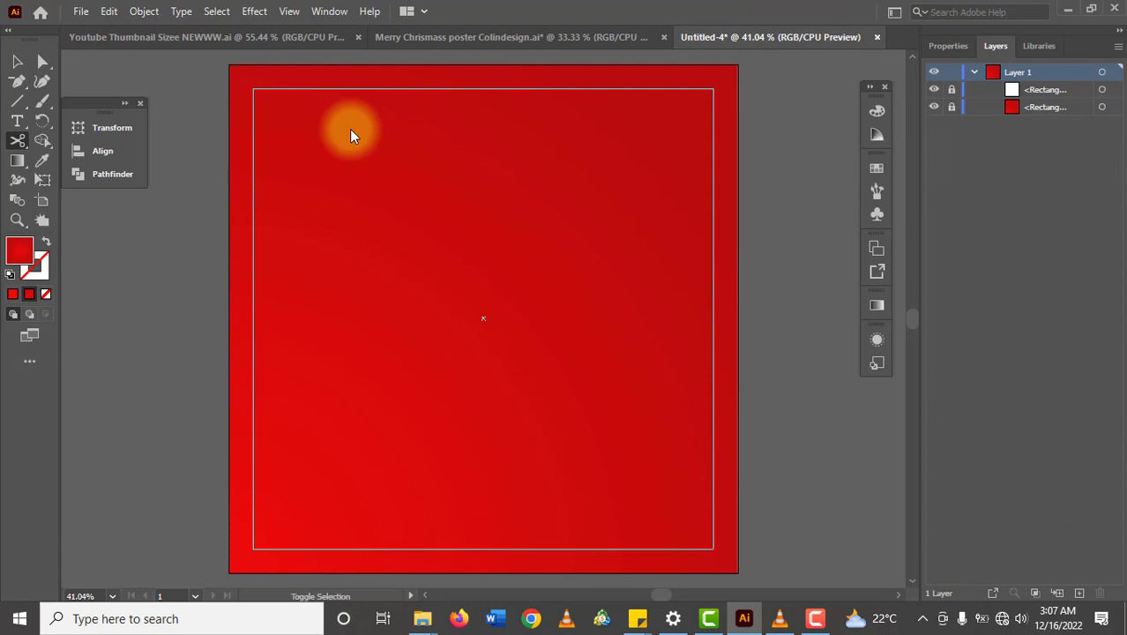
pyautogui.hotkey('ctrl', 'v')
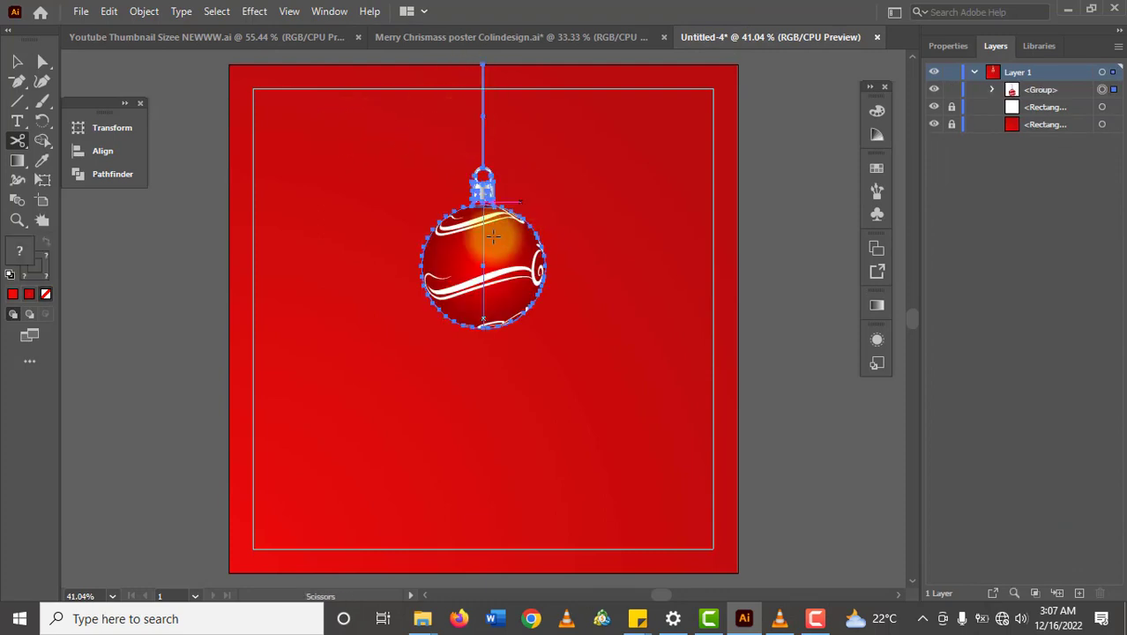
# Deselect the pasted ornament and check the font of the Christmas text in the Merry Christmas poster document.
pyautogui.press('v')
pyautogui.click(593, 247)
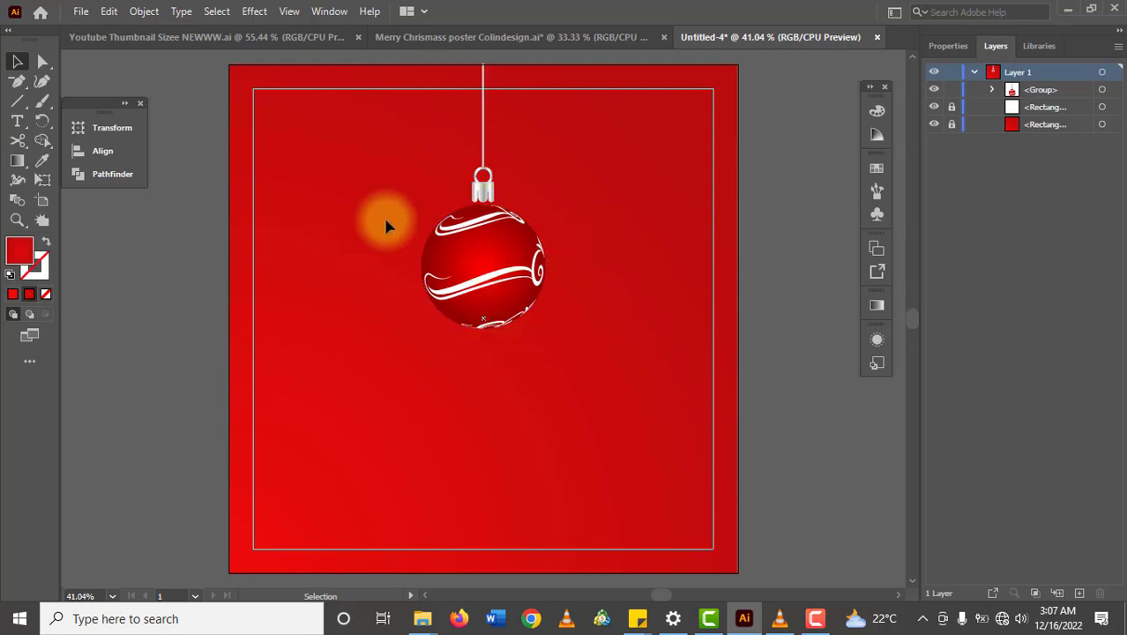
pyautogui.click(422, 37)
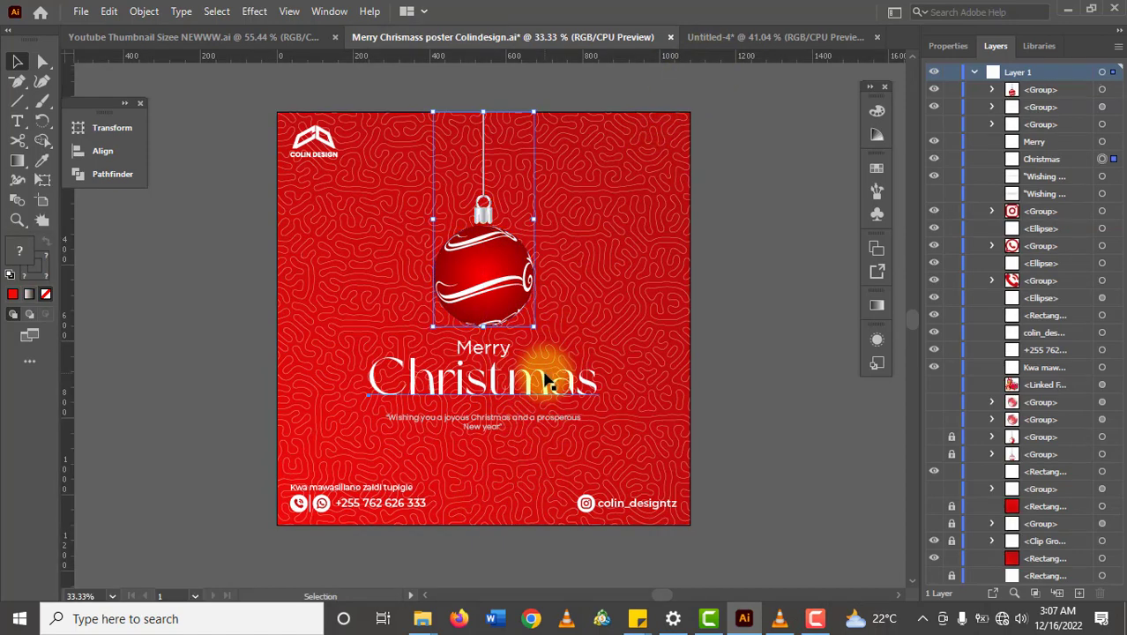
pyautogui.click(545, 380)
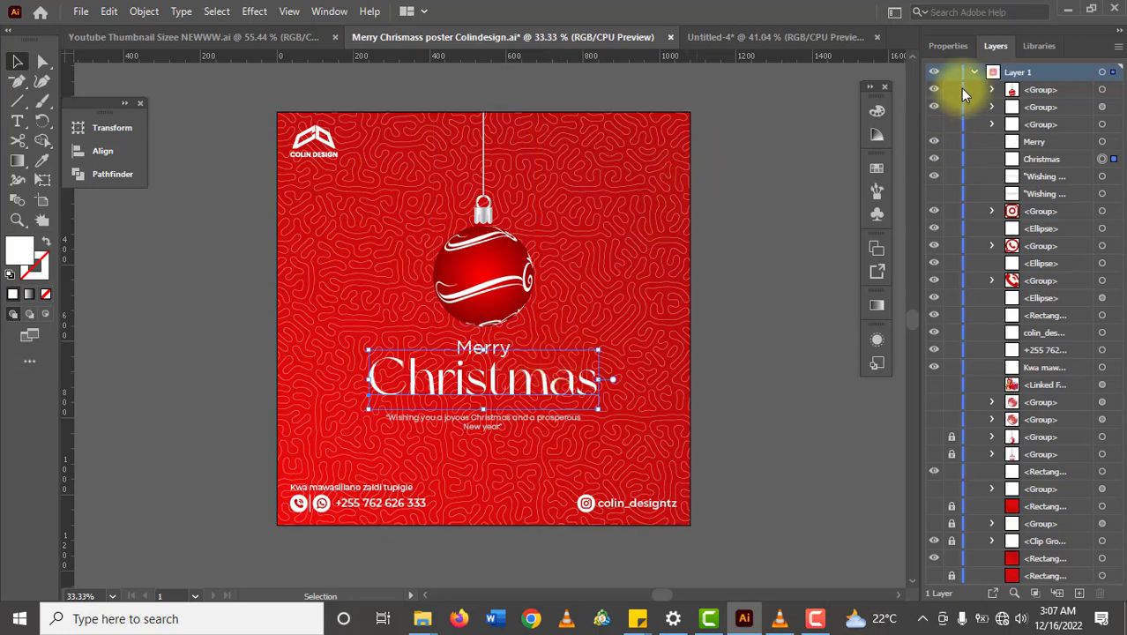
pyautogui.click(954, 44)
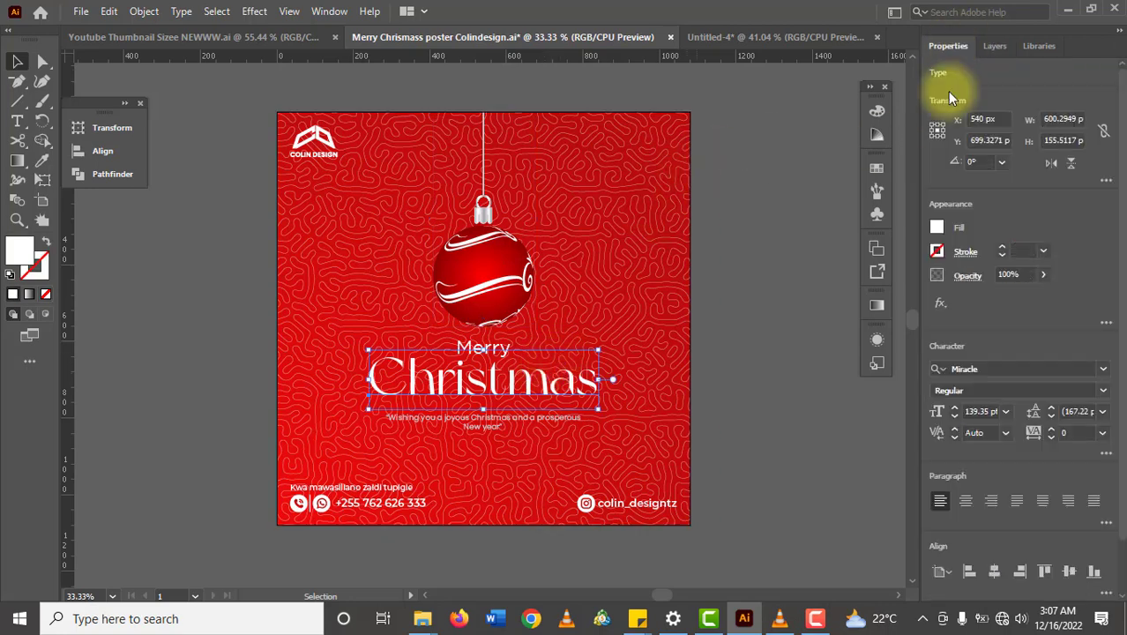
pyautogui.click(974, 369)
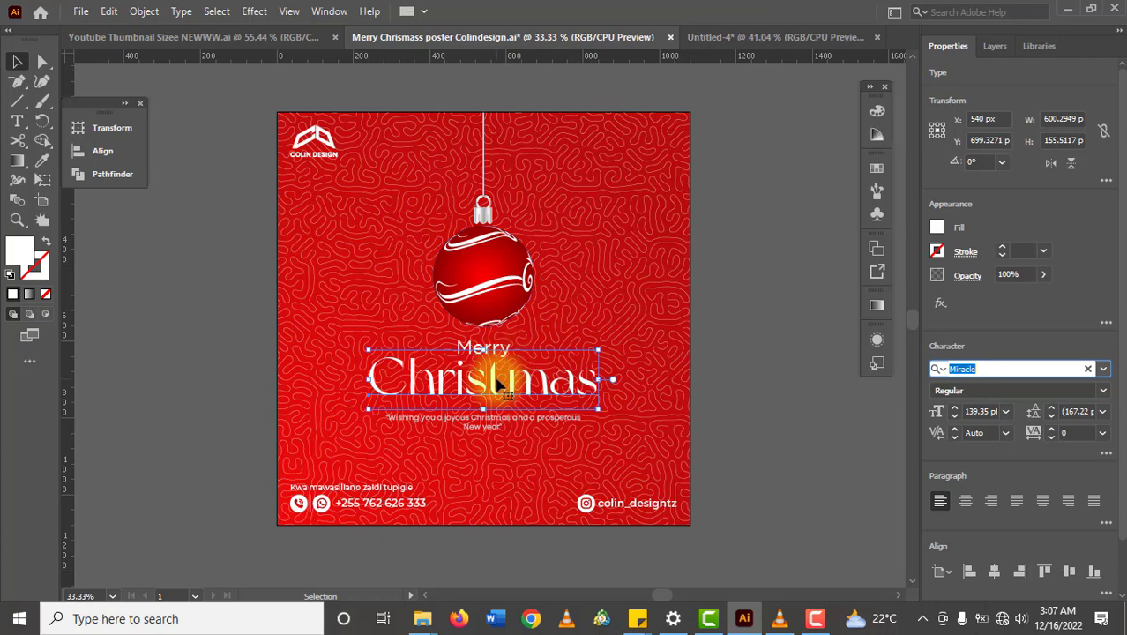
# Copy the Christmas text from the Merry Christmas poster and paste it in place into Untitled-4 below the ornament.
pyautogui.click(734, 34)
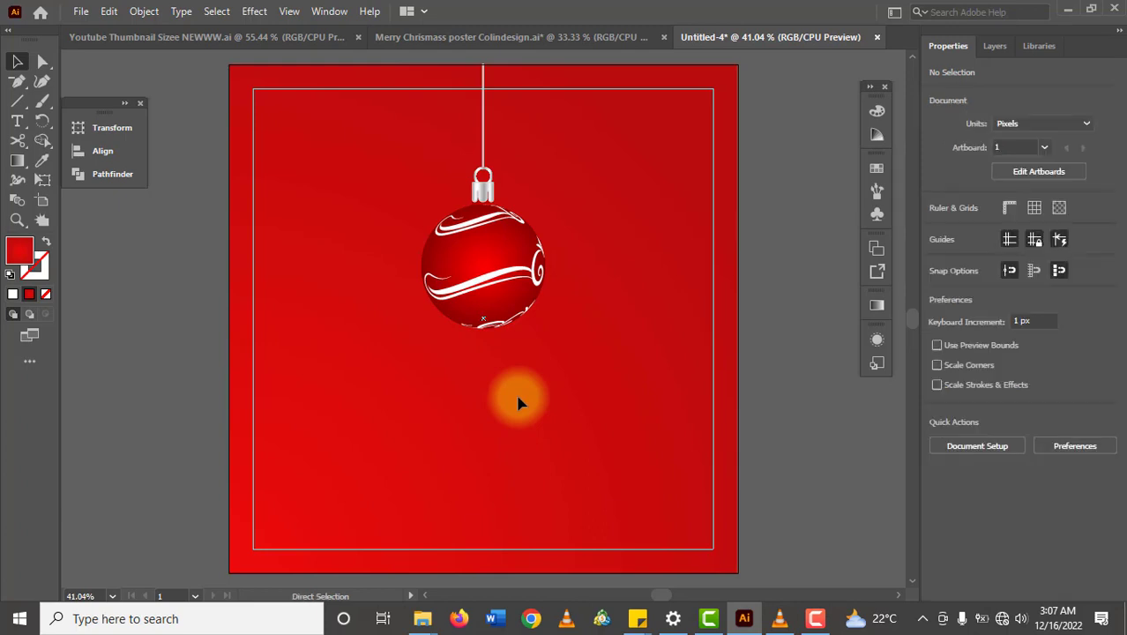
pyautogui.click(535, 344)
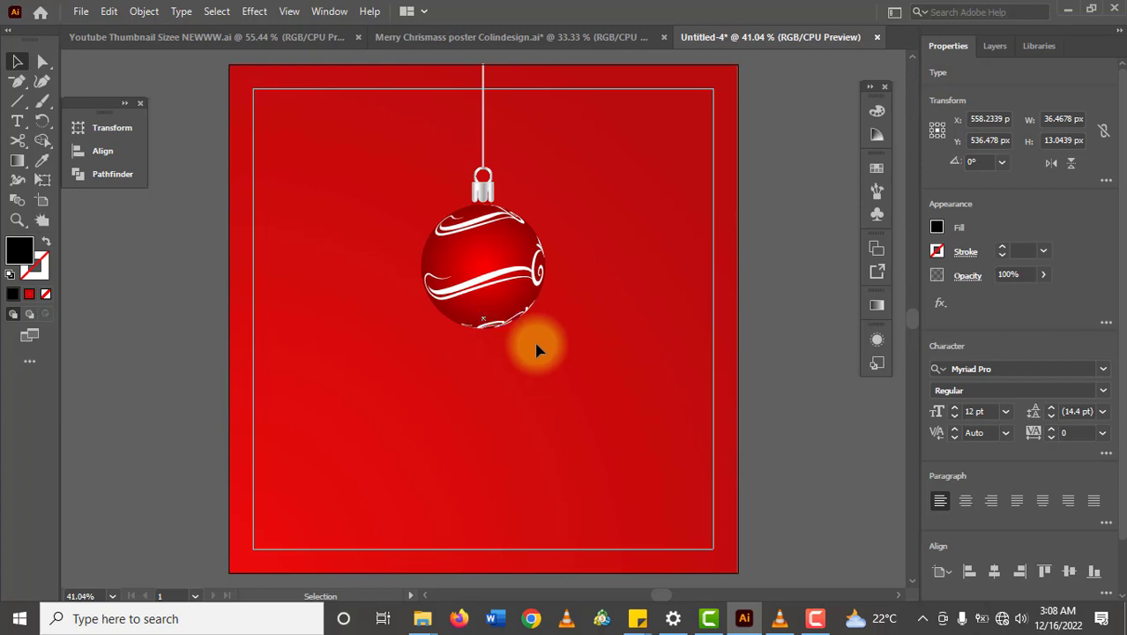
pyautogui.click(528, 36)
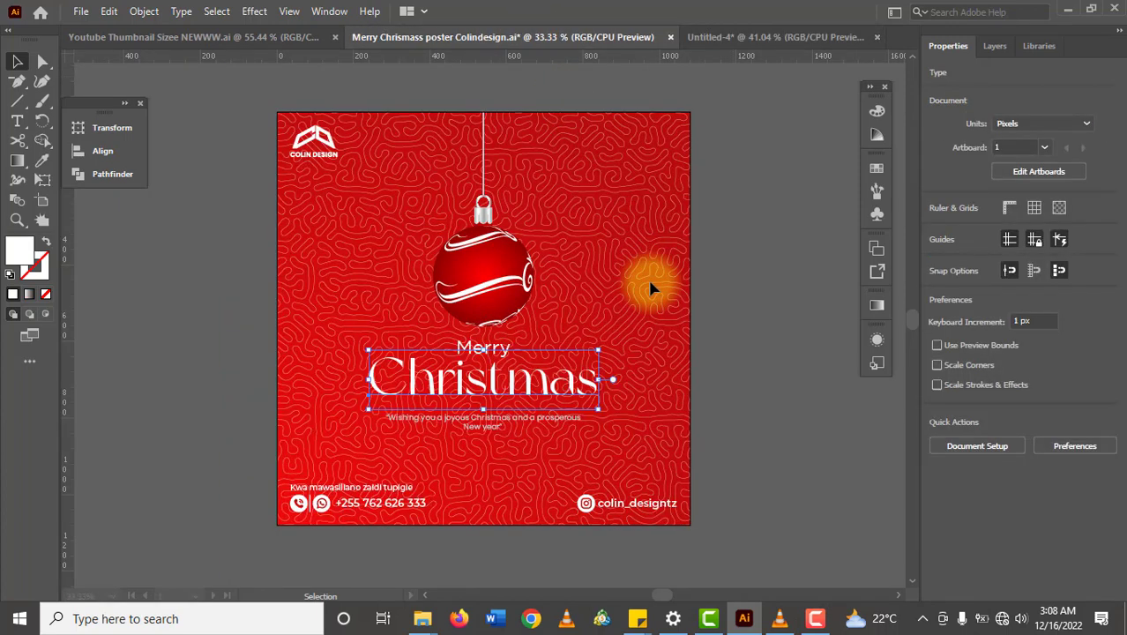
pyautogui.click(547, 388)
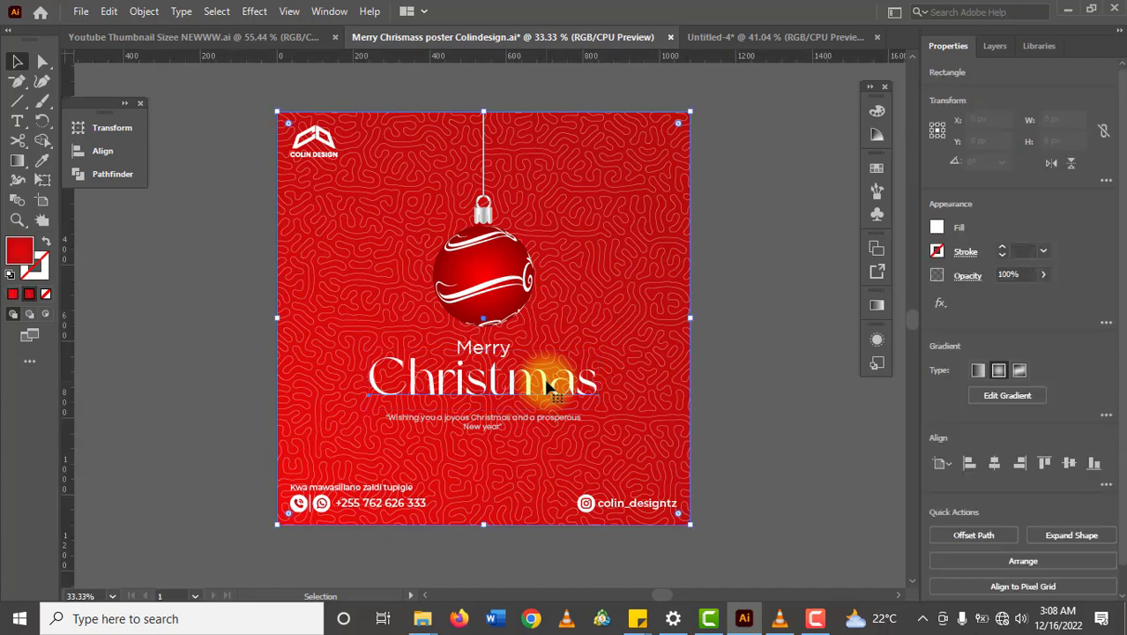
pyautogui.click(545, 386)
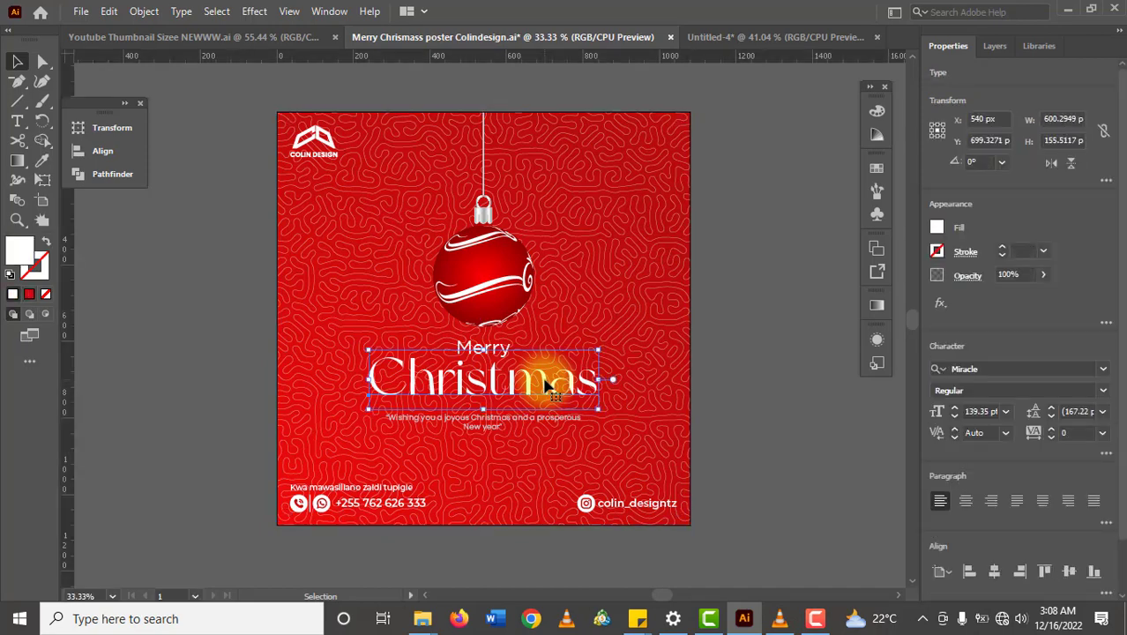
pyautogui.press('a')
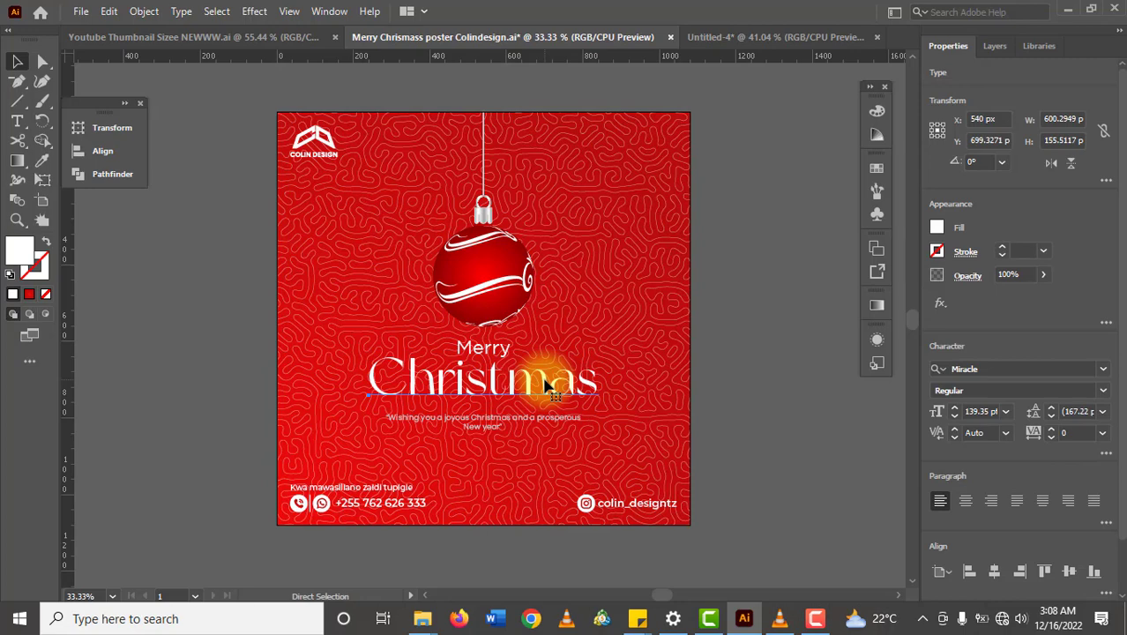
pyautogui.click(718, 37)
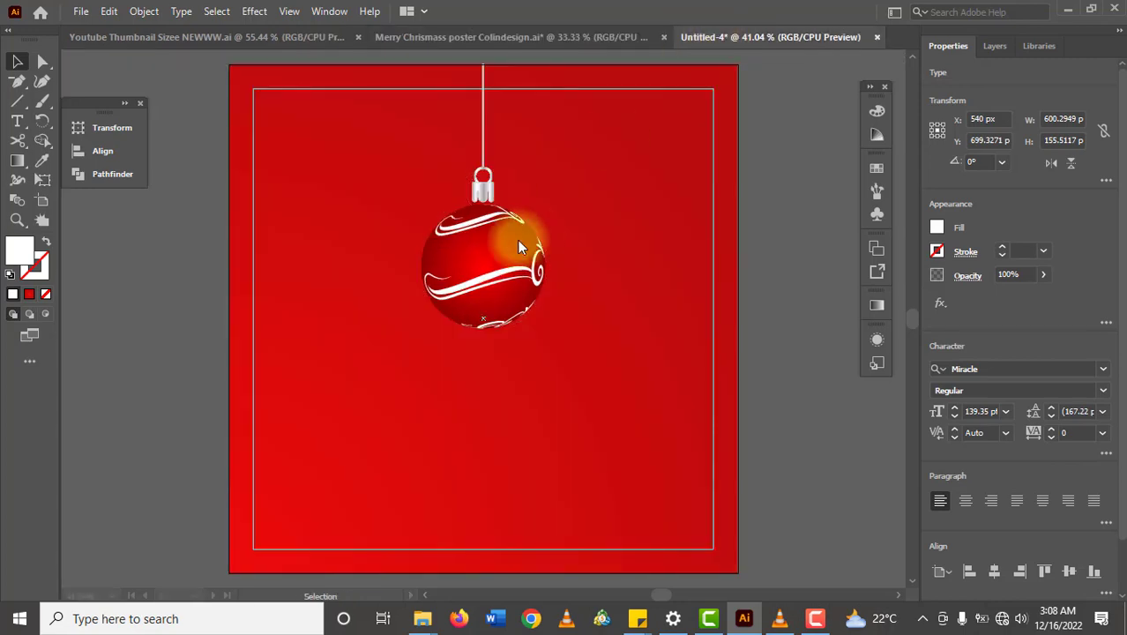
pyautogui.hotkey('ctrl', 'shift', 'a')
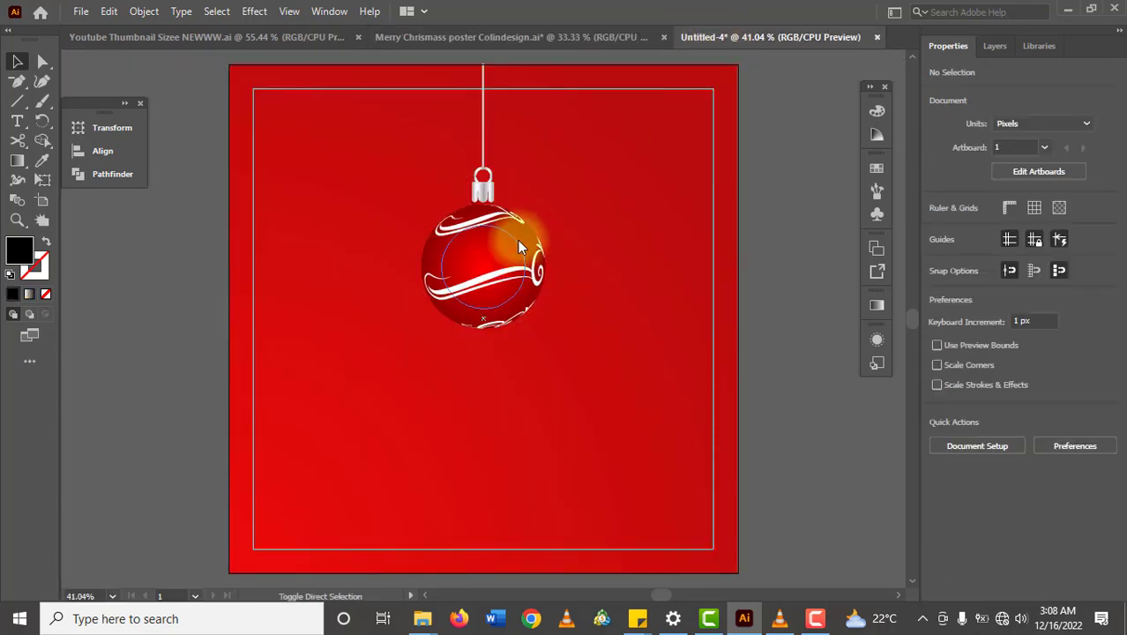
pyautogui.hotkey('ctrl', 'v')
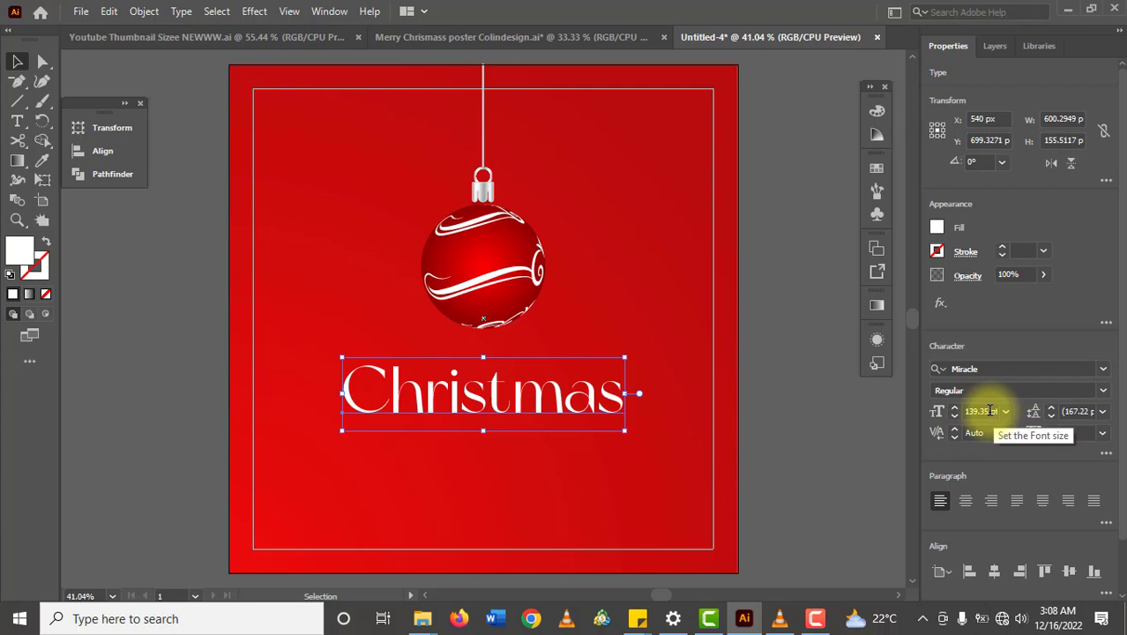
# Check the font and size of the word Merry in the Merry Christmas poster document.
pyautogui.click(490, 38)
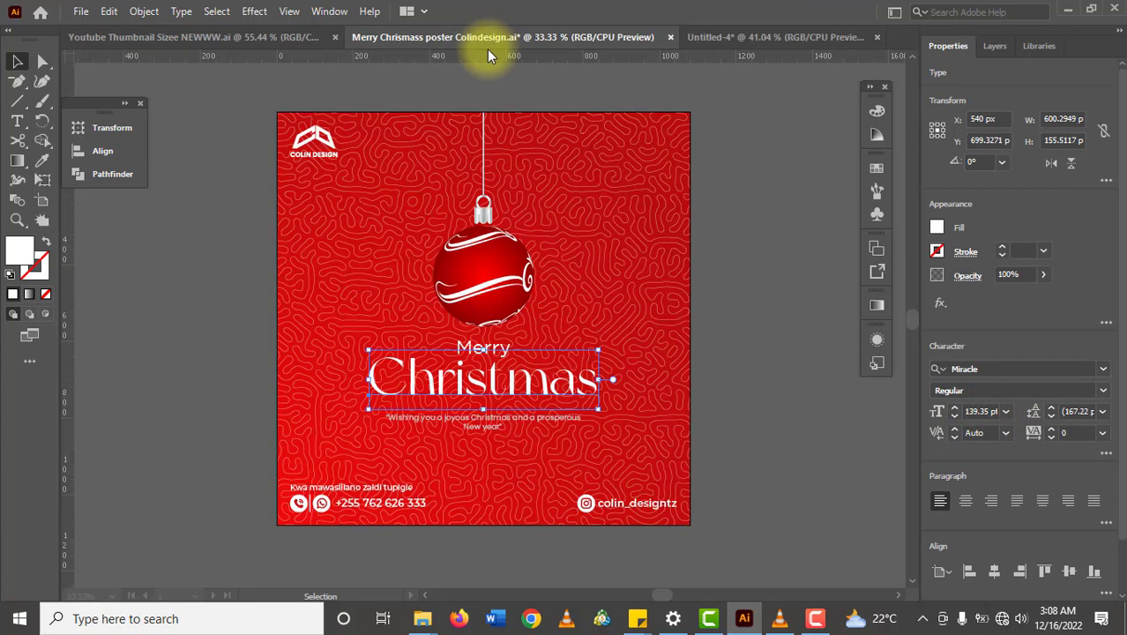
pyautogui.click(505, 352)
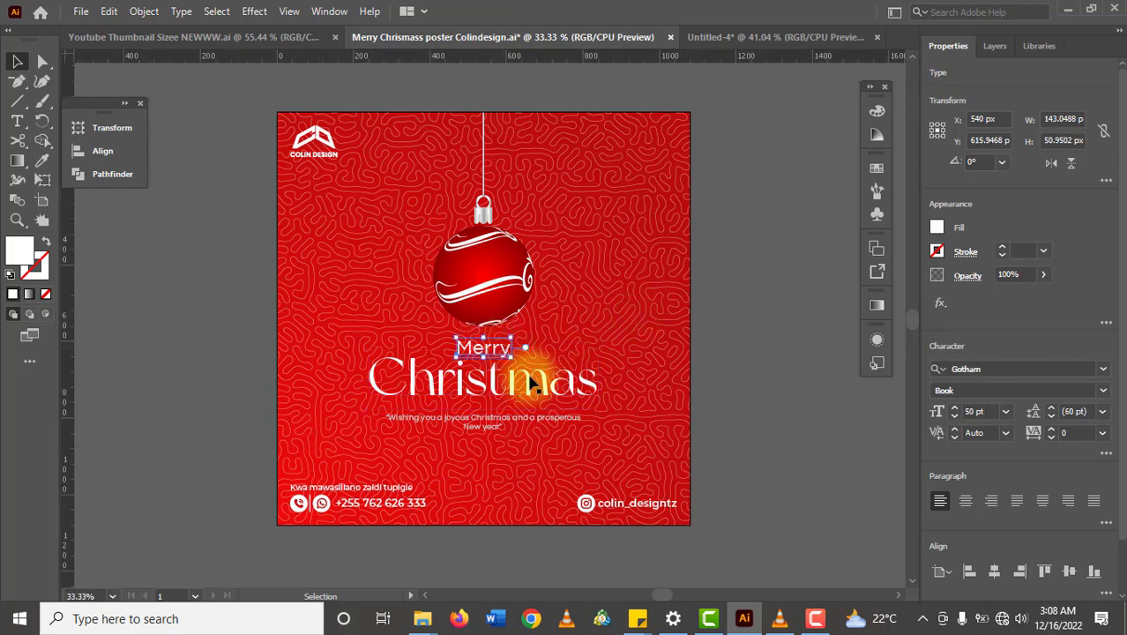
pyautogui.click(970, 370)
# Start a new text object below the Christmas text in Untitled-4 and set its font to Gotham Medium.
pyautogui.click(728, 39)
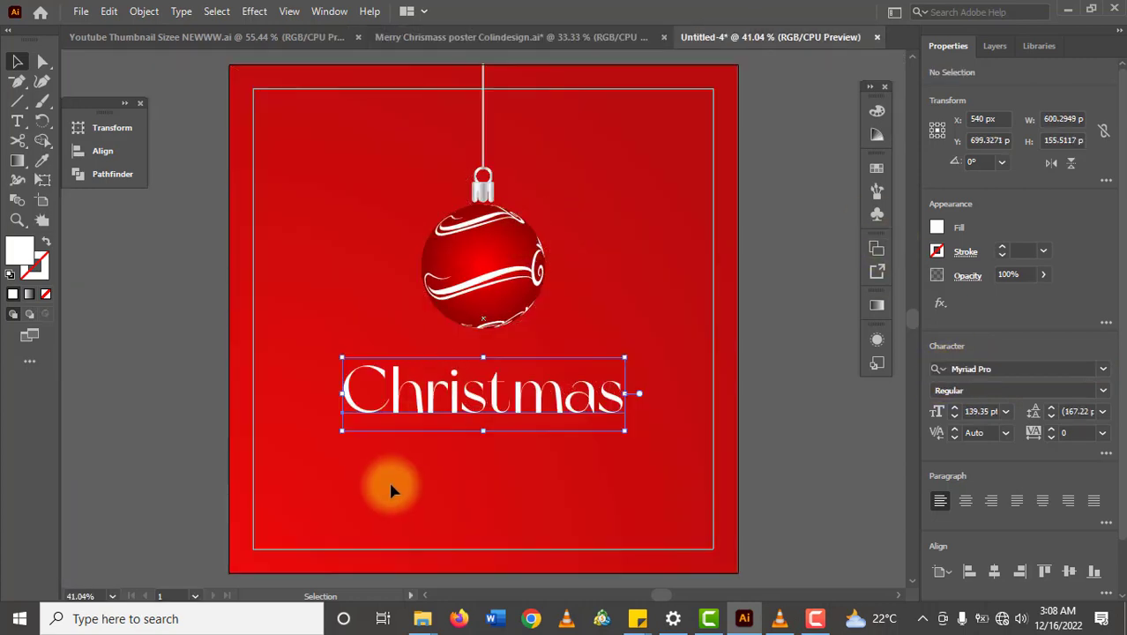
pyautogui.click(390, 486)
pyautogui.press('t')
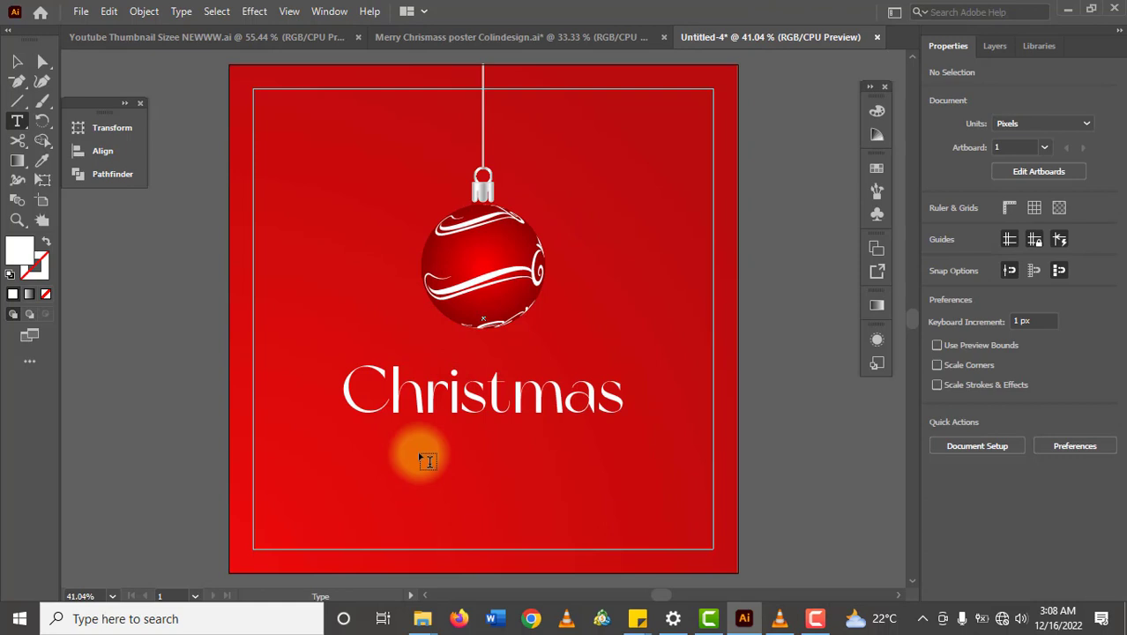
pyautogui.click(426, 460)
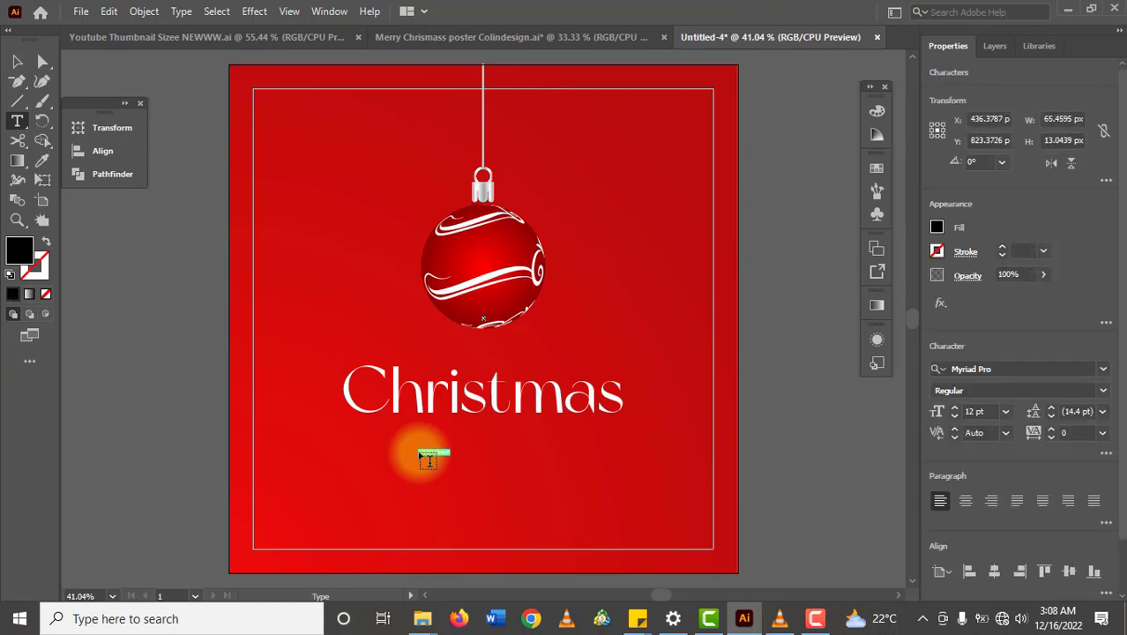
pyautogui.click(996, 368)
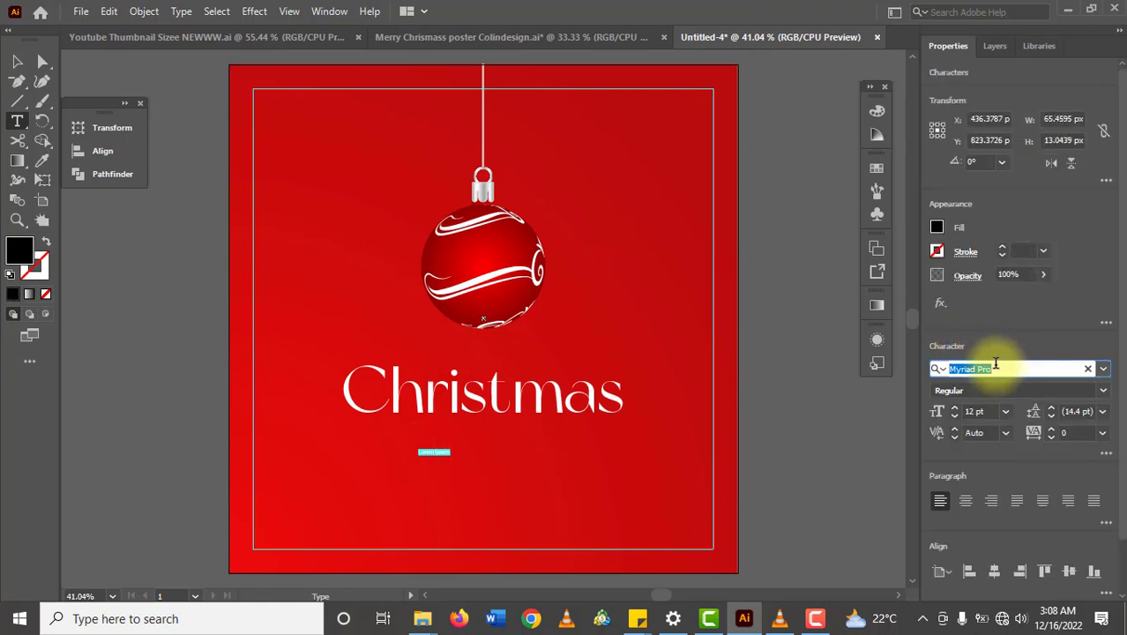
pyautogui.write('gotham')
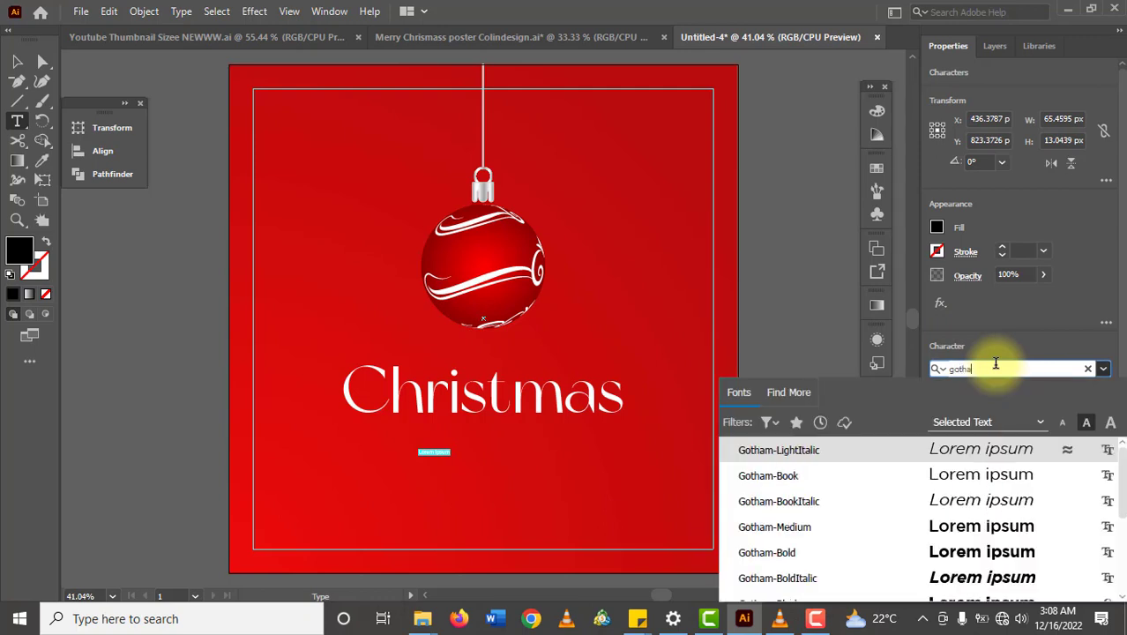
pyautogui.click(982, 522)
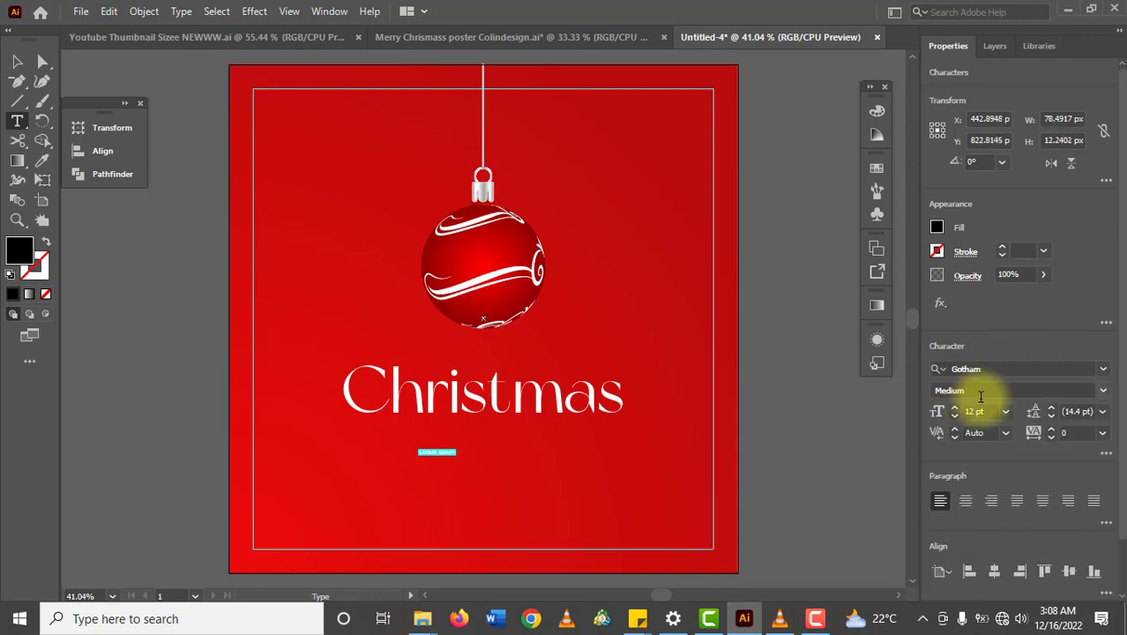
# Set the new text's font size to 50 pt and replace the placeholder text with "Merry".
pyautogui.click(1004, 411)
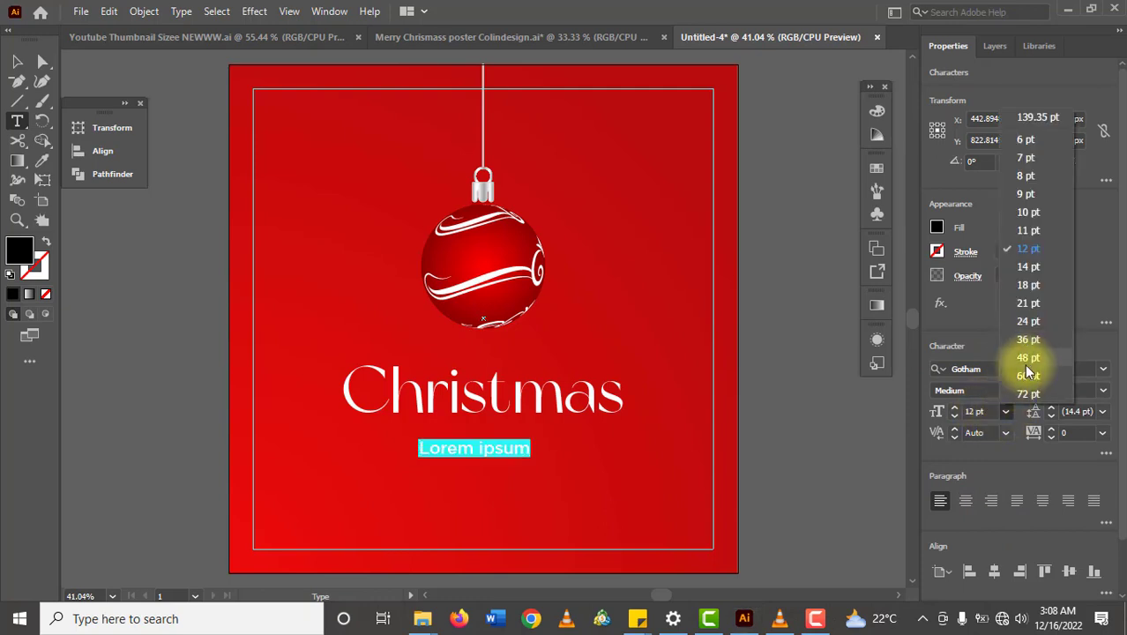
pyautogui.click(1028, 376)
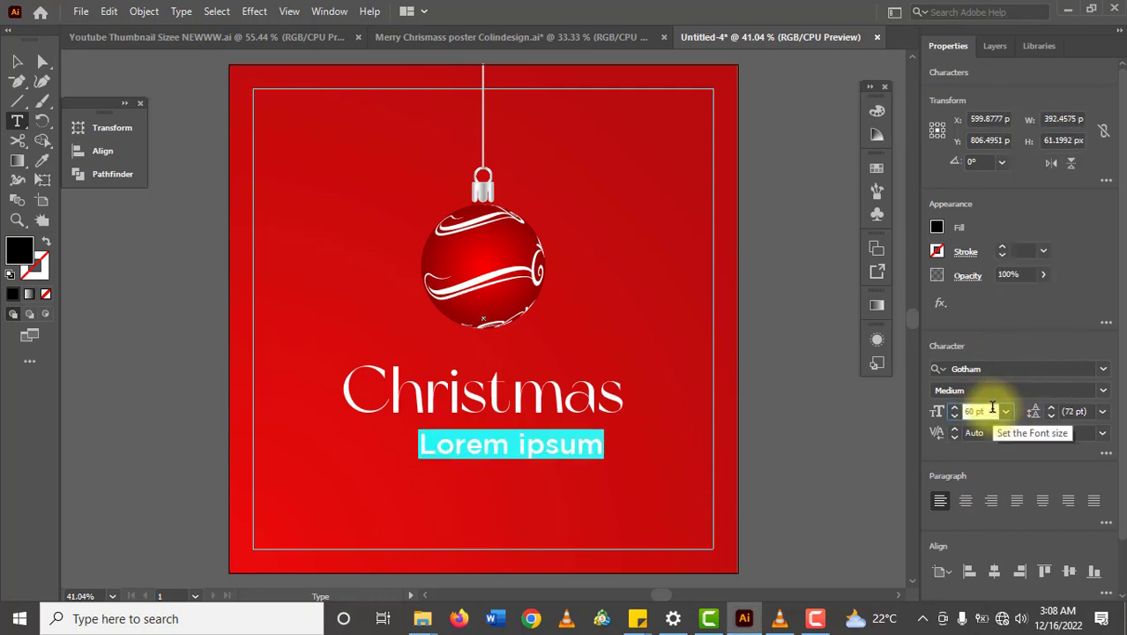
pyautogui.press('Down')
pyautogui.press('Down')
pyautogui.press('Down')
pyautogui.press('Down')
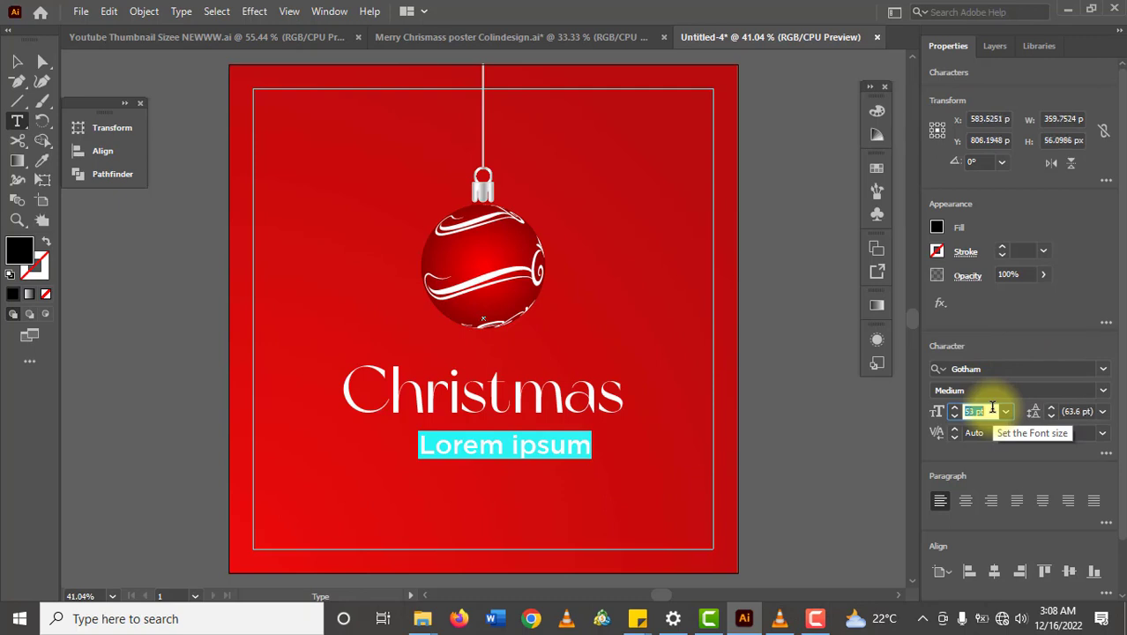
pyautogui.press('Down')
pyautogui.press('Down')
pyautogui.press('Down')
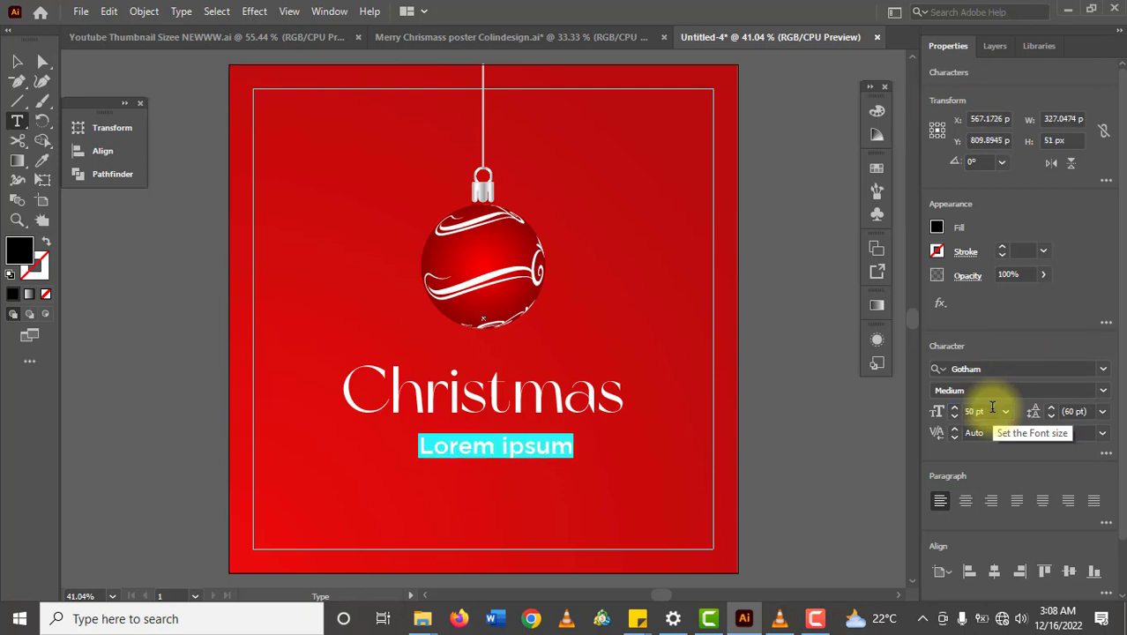
pyautogui.write('Merry')
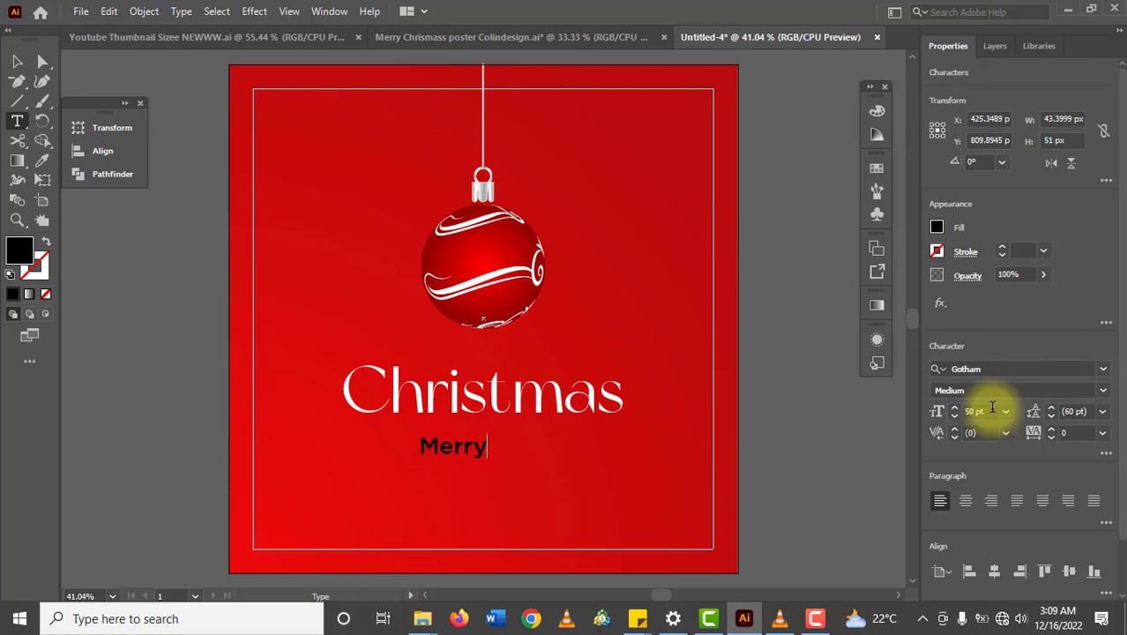
# Center the Merry text horizontally on the artboard.
pyautogui.click(16, 61)
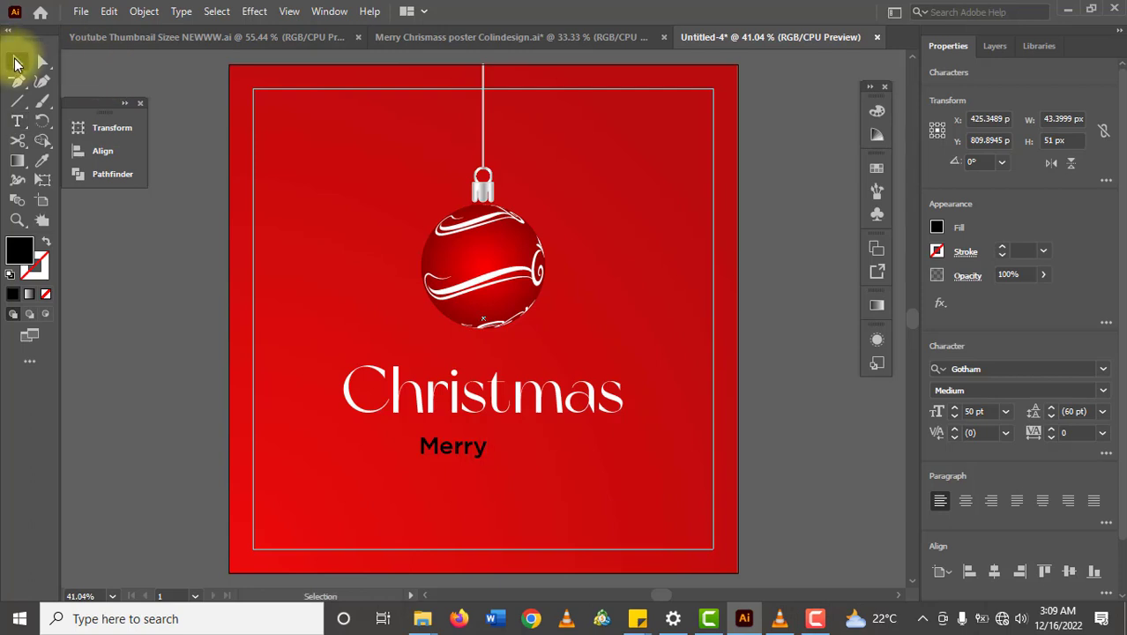
pyautogui.click(452, 447)
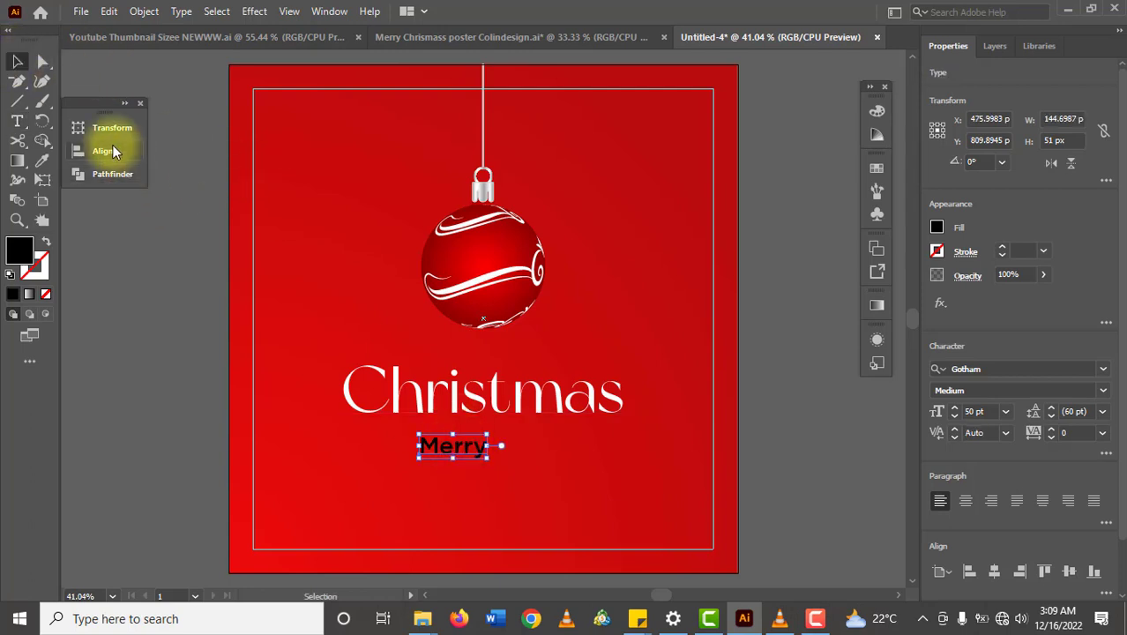
pyautogui.click(106, 151)
pyautogui.click(192, 164)
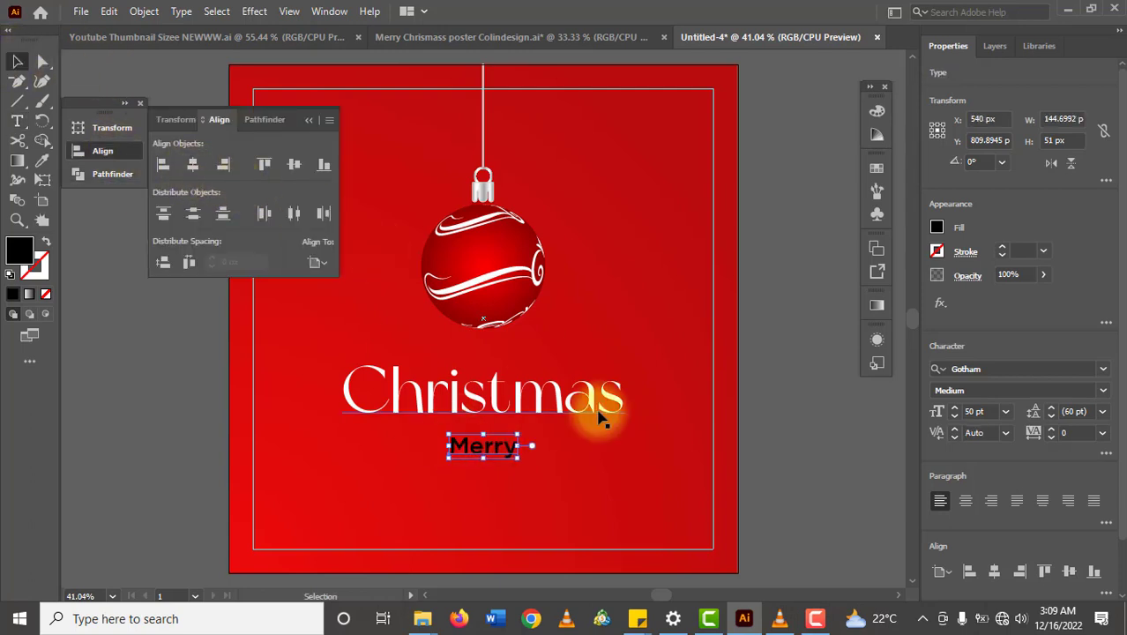
# Move the Merry text up between the ornament and the Christmas text, to about Y 606 px.
pyautogui.hotkey('shift', 'Up')
pyautogui.hotkey('shift', 'Up')
pyautogui.hotkey('shift', 'Up')
pyautogui.hotkey('shift', 'Up')
pyautogui.hotkey('shift', 'Up')
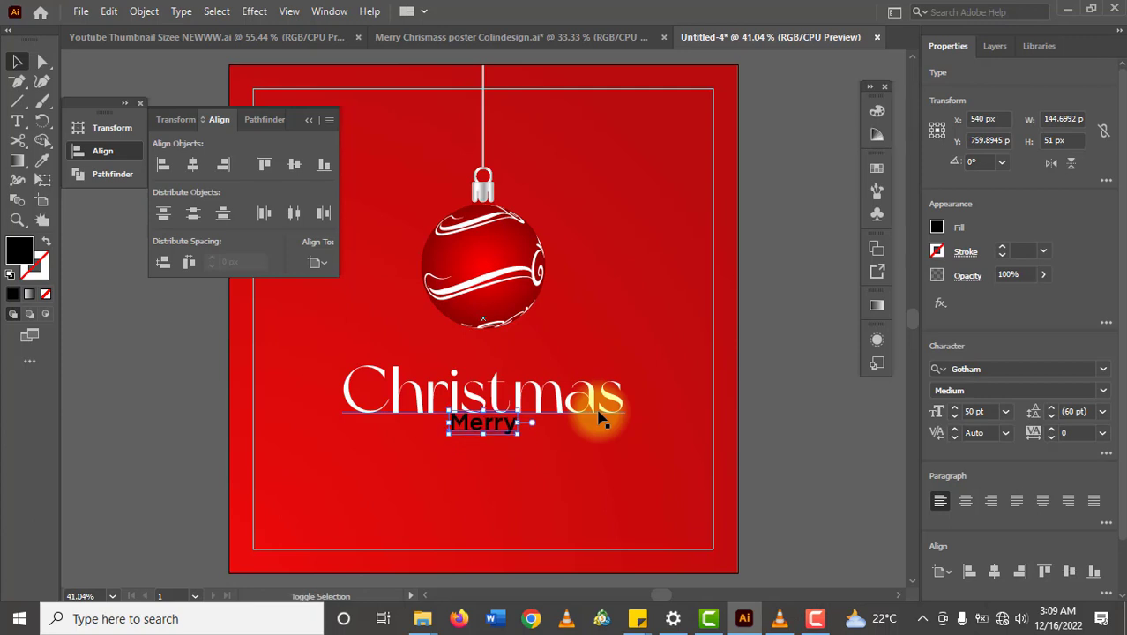
pyautogui.hotkey('shift', 'Up')
pyautogui.hotkey('shift', 'Up')
pyautogui.hotkey('shift', 'Up')
pyautogui.hotkey('shift', 'Up')
pyautogui.hotkey('shift', 'Up')
pyautogui.hotkey('shift', 'Up')
pyautogui.hotkey('shift', 'Up')
pyautogui.hotkey('shift', 'Up')
pyautogui.hotkey('shift', 'Up')
pyautogui.hotkey('shift', 'Up')
pyautogui.hotkey('shift', 'Up')
pyautogui.hotkey('shift', 'Up')
pyautogui.hotkey('shift', 'Up')
pyautogui.hotkey('shift', 'Up')
pyautogui.hotkey('shift', 'Up')
pyautogui.hotkey('shift', 'Up')
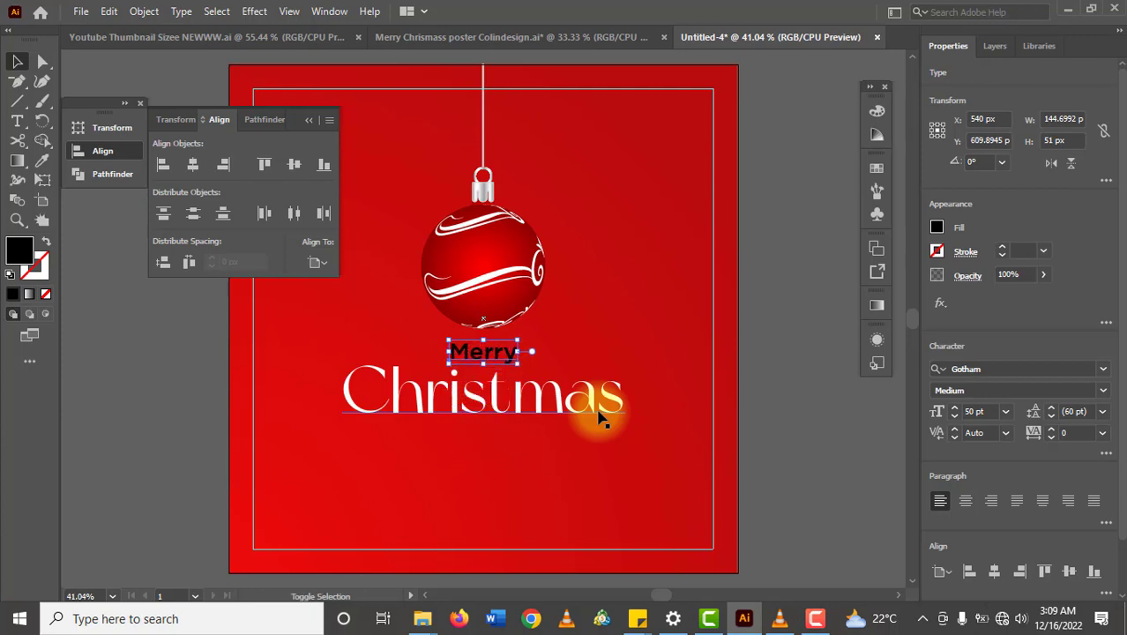
pyautogui.hotkey('shift', 'Down')
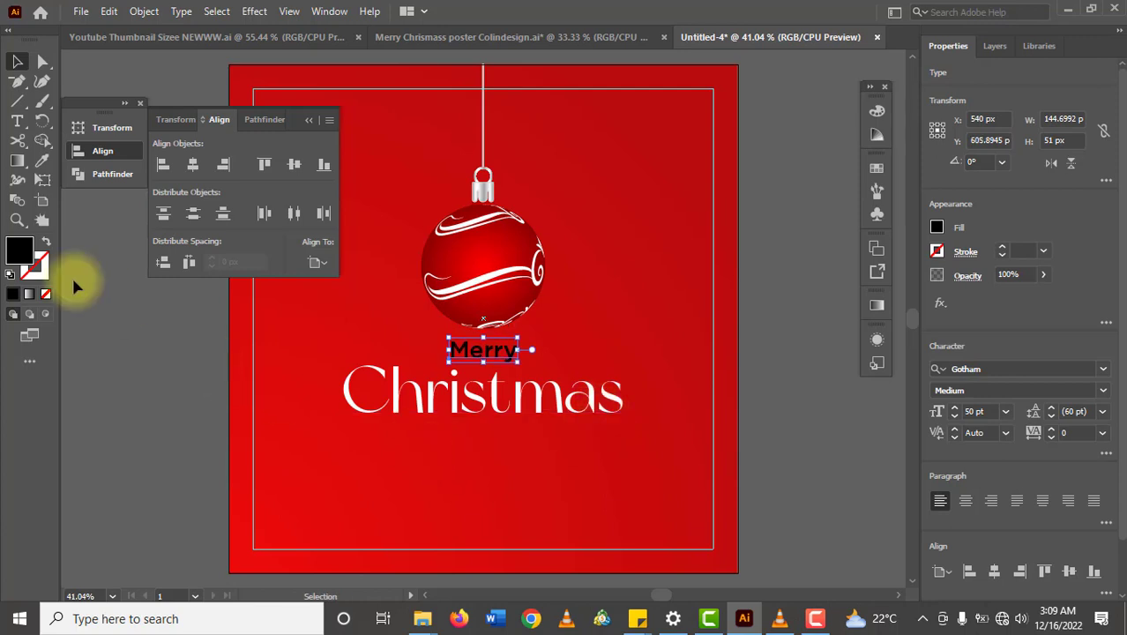
# Change the fill color of the Merry text to white, ffffff, and deselect it.
pyautogui.click(17, 257)
pyautogui.doubleClick(18, 256)
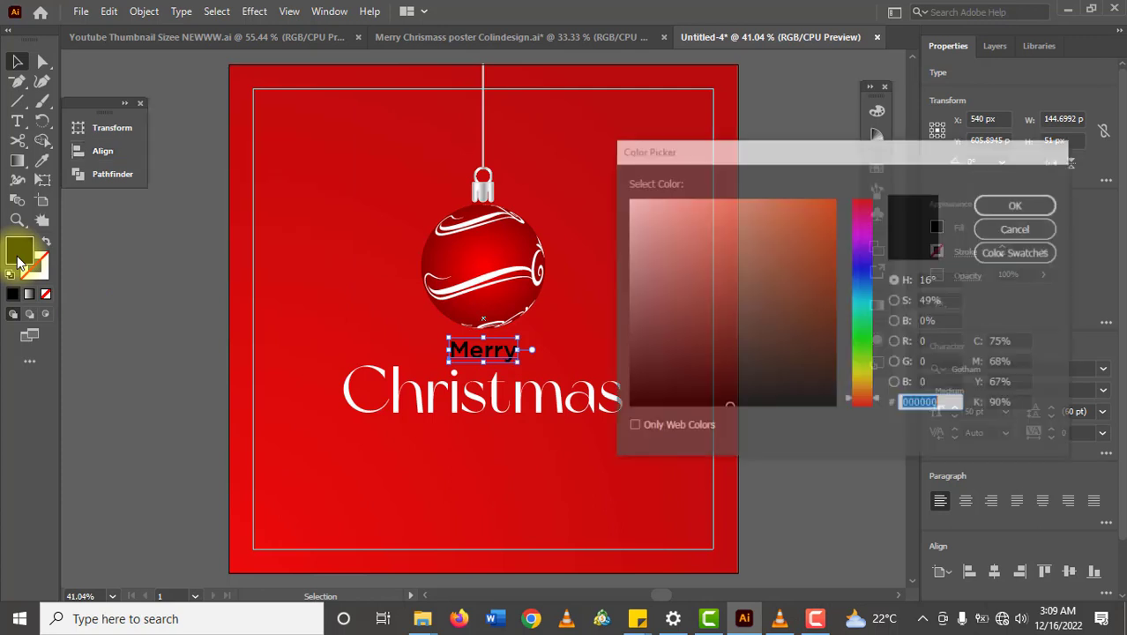
pyautogui.moveTo(690, 244); pyautogui.dragTo(602, 189)
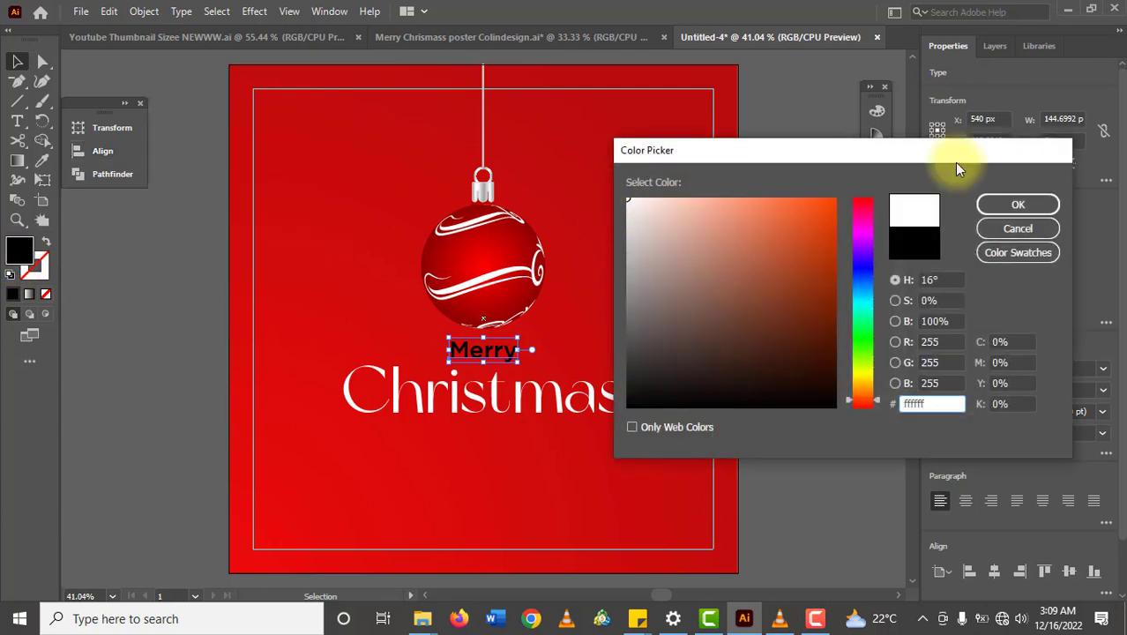
pyautogui.click(988, 206)
pyautogui.click(539, 118)
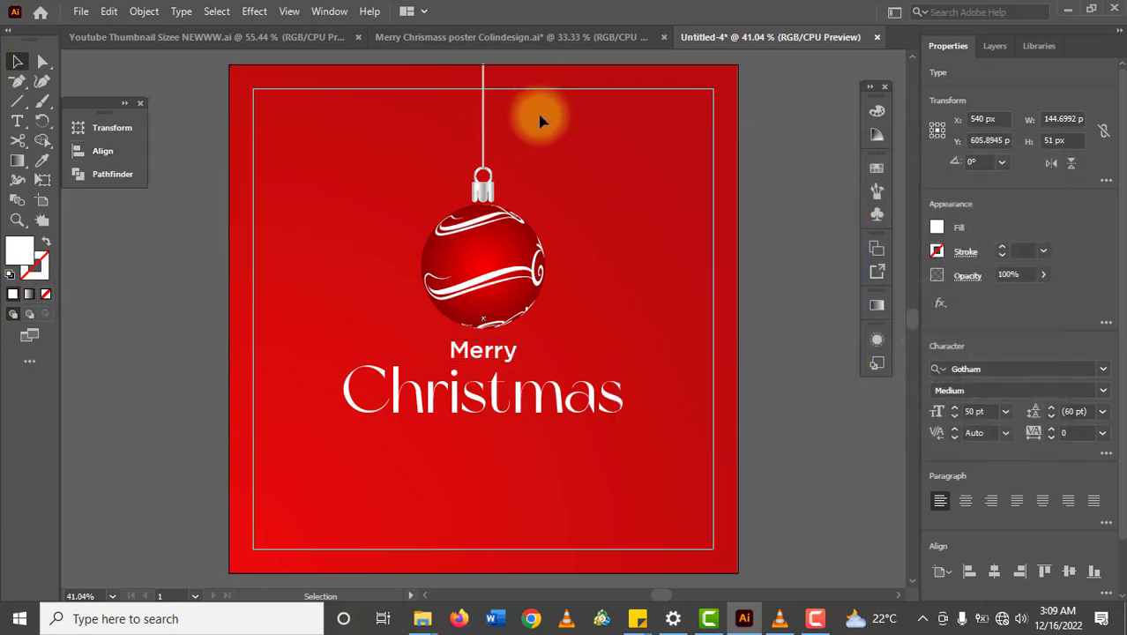
# Copy the "Wishing you a joyous Christmas and a prosperous New year" text from the Merry Chrismass poster document and paste it in place in Untitled-4.
pyautogui.click(456, 45)
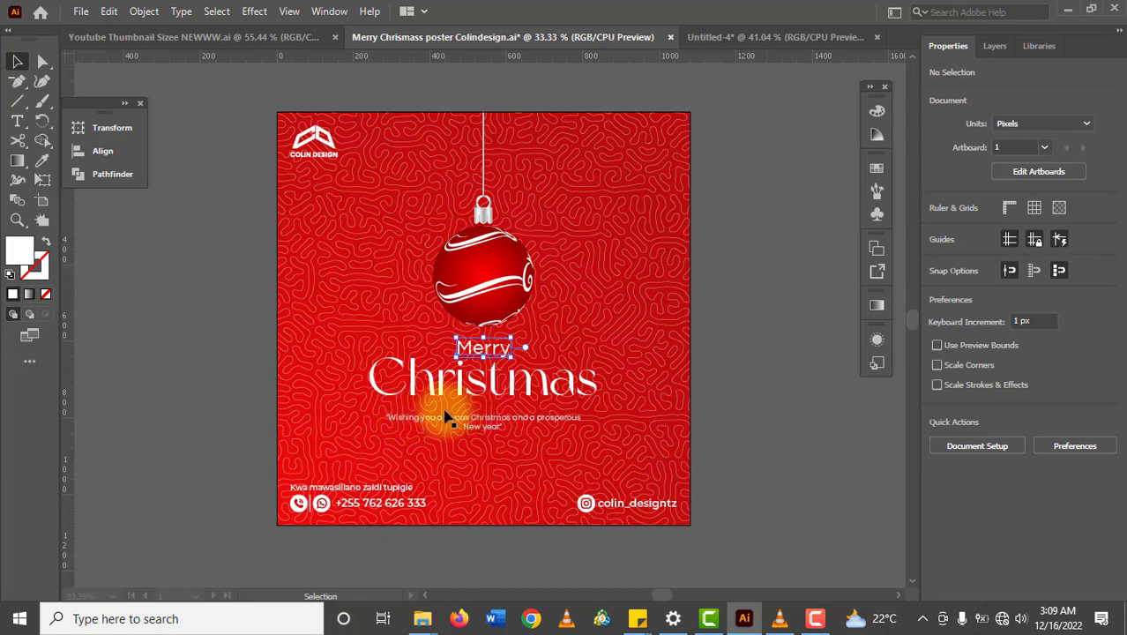
pyautogui.click(432, 427)
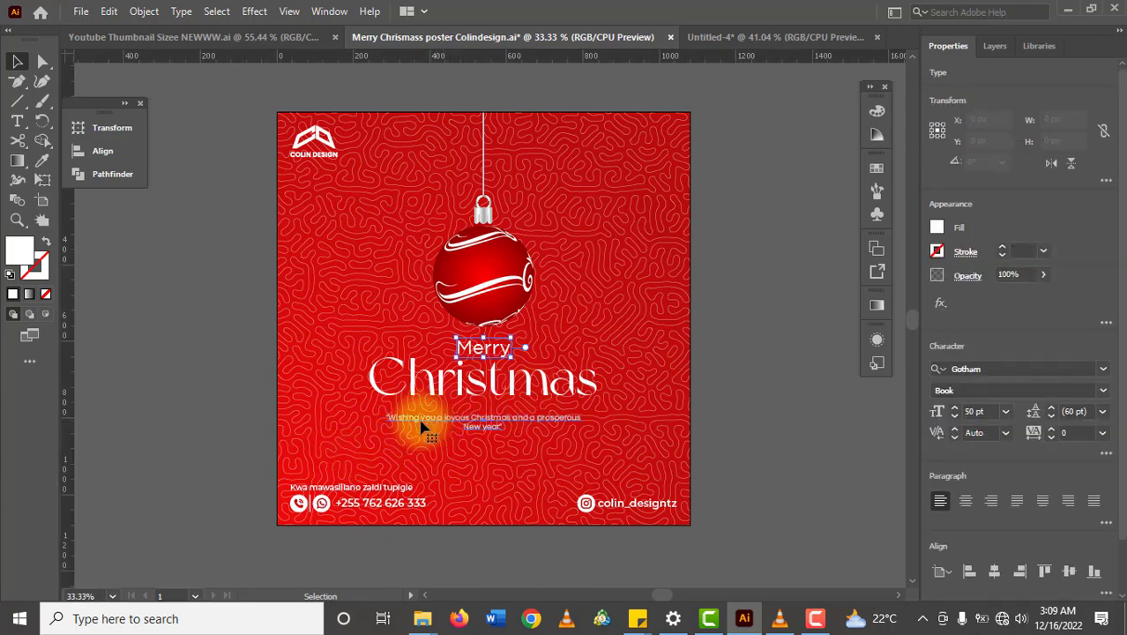
pyautogui.click(475, 427)
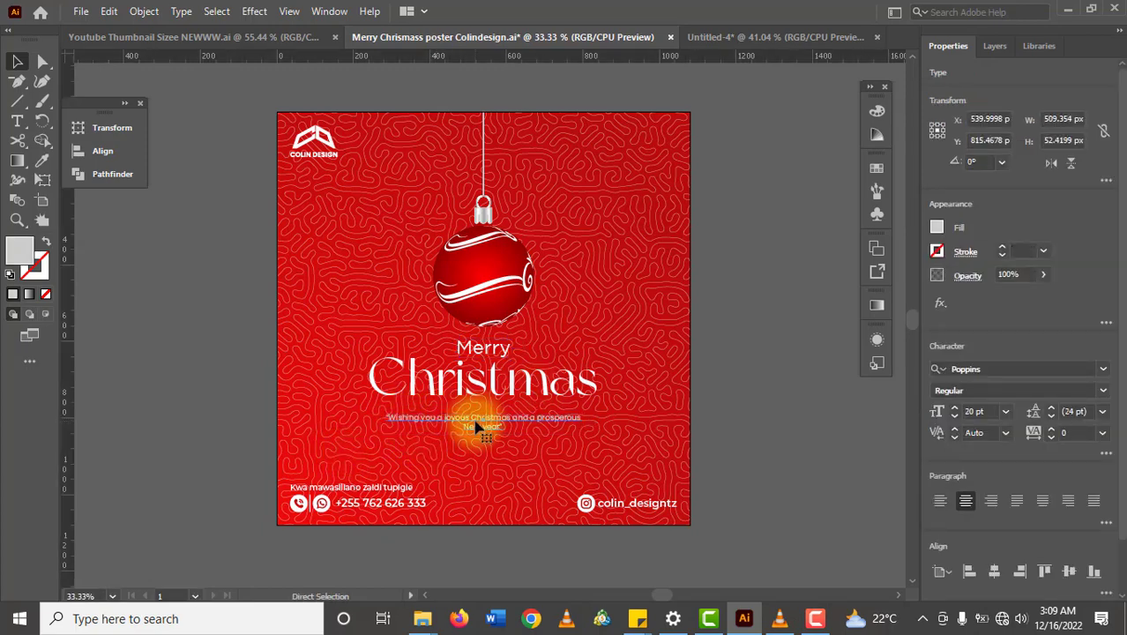
pyautogui.click(707, 36)
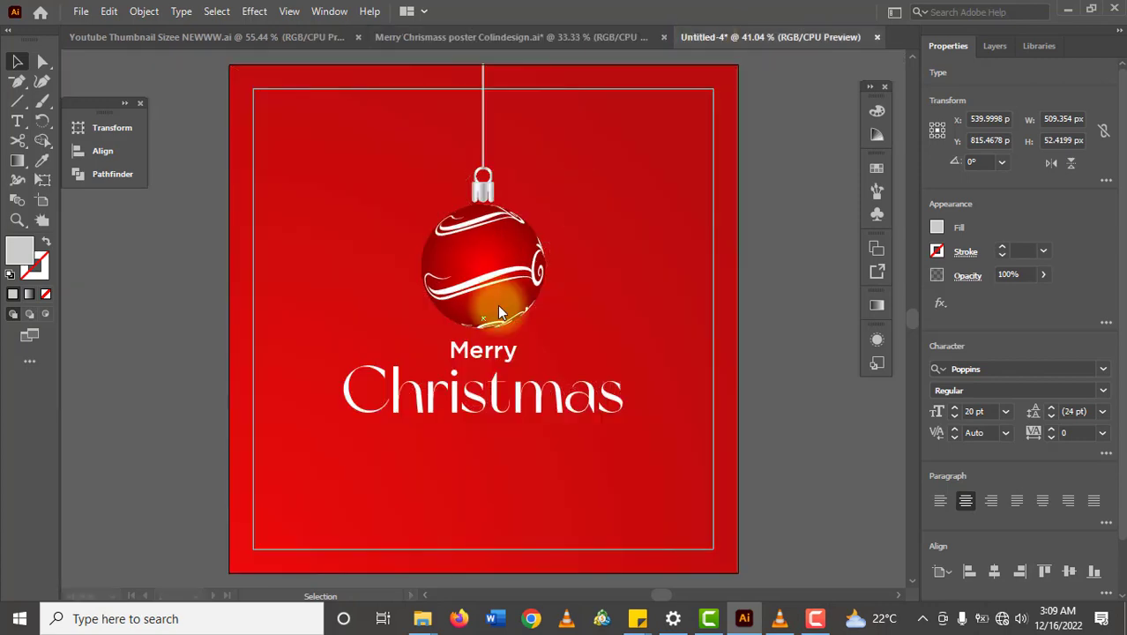
pyautogui.click(456, 521)
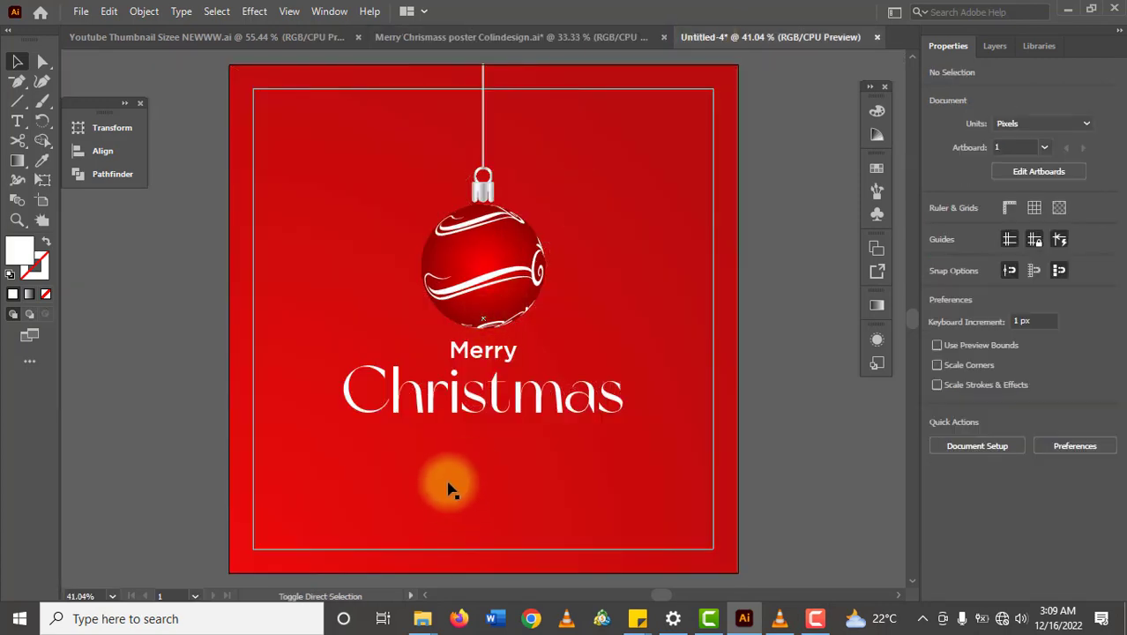
pyautogui.write('"Wishing you a joyous Christmas and a prosperous New year"')
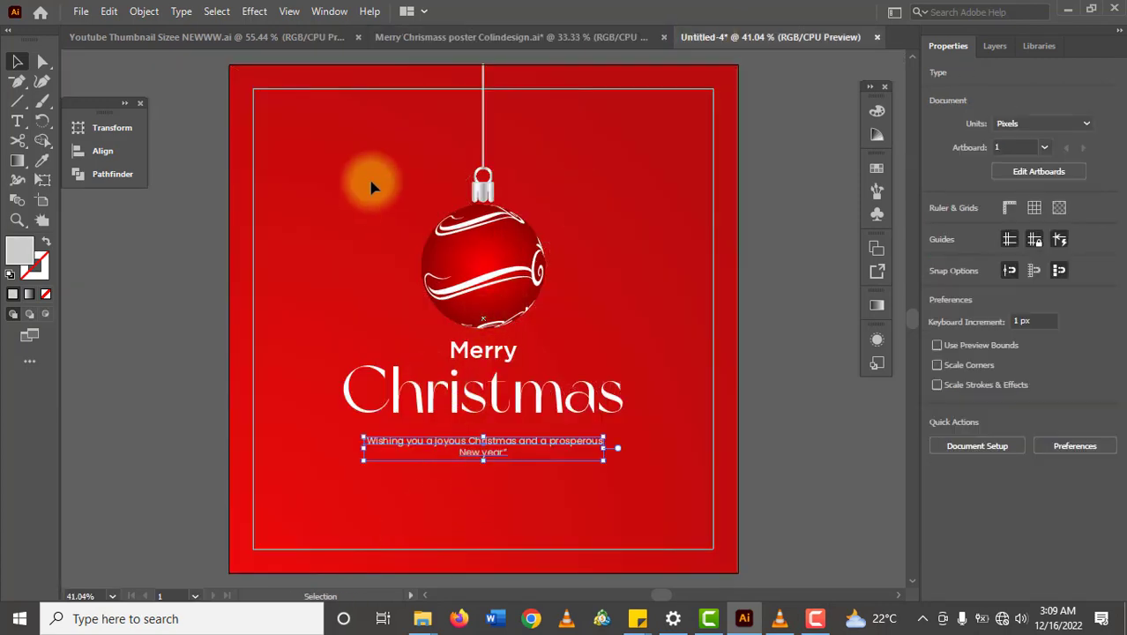
# Lock the visible red background rectangle in the Merry Chrismass poster Colindesign.ai document.
pyautogui.click(403, 38)
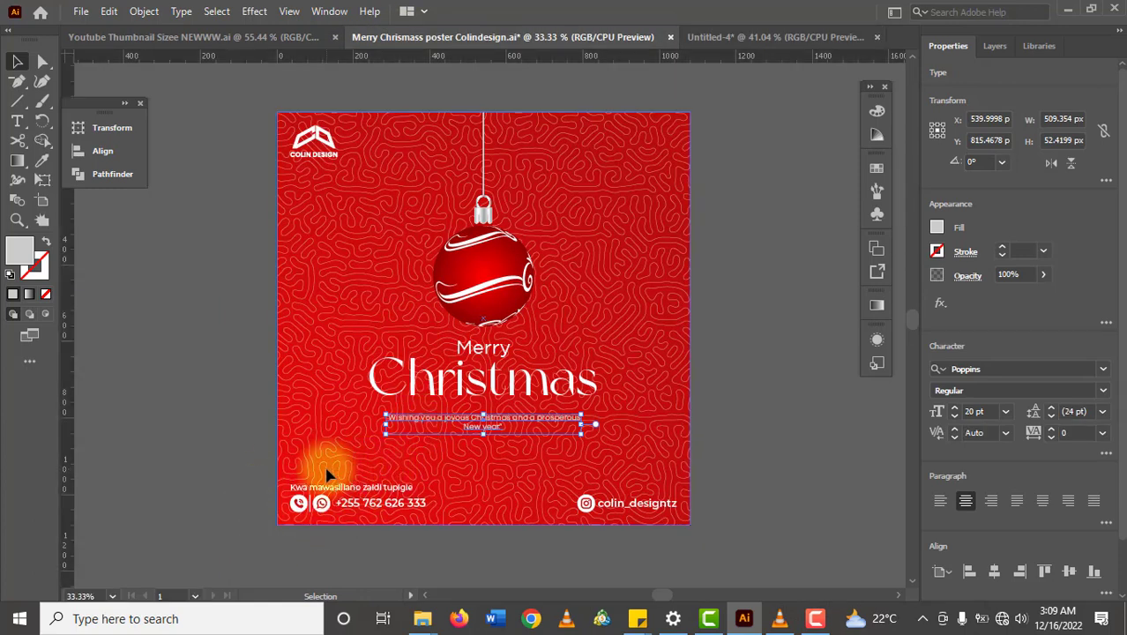
pyautogui.click(572, 436)
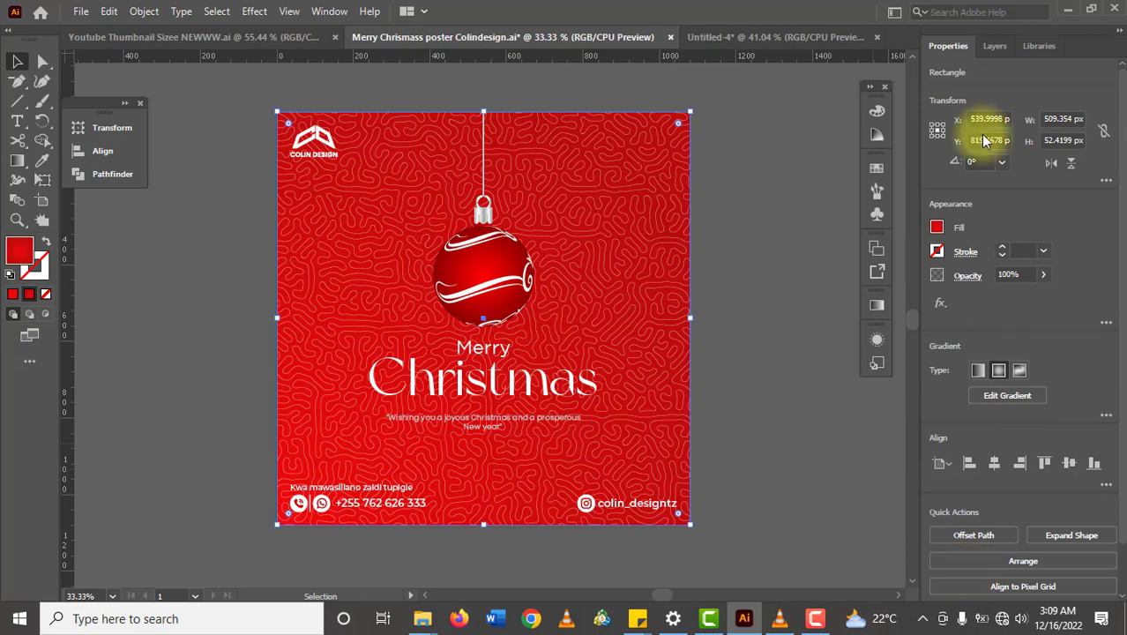
pyautogui.click(994, 47)
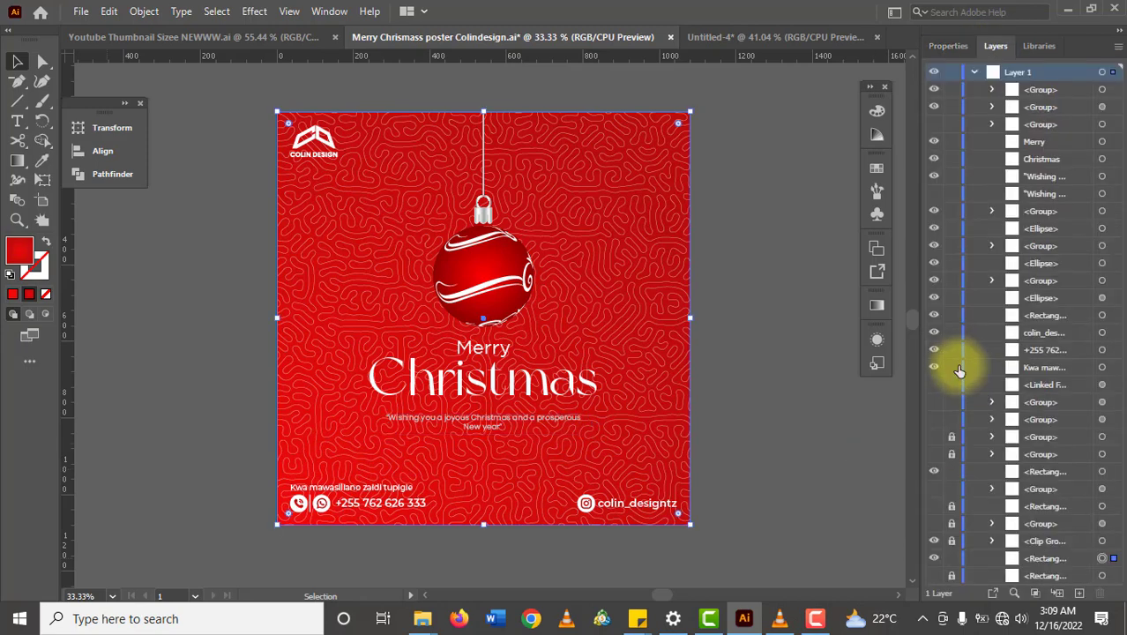
pyautogui.click(951, 559)
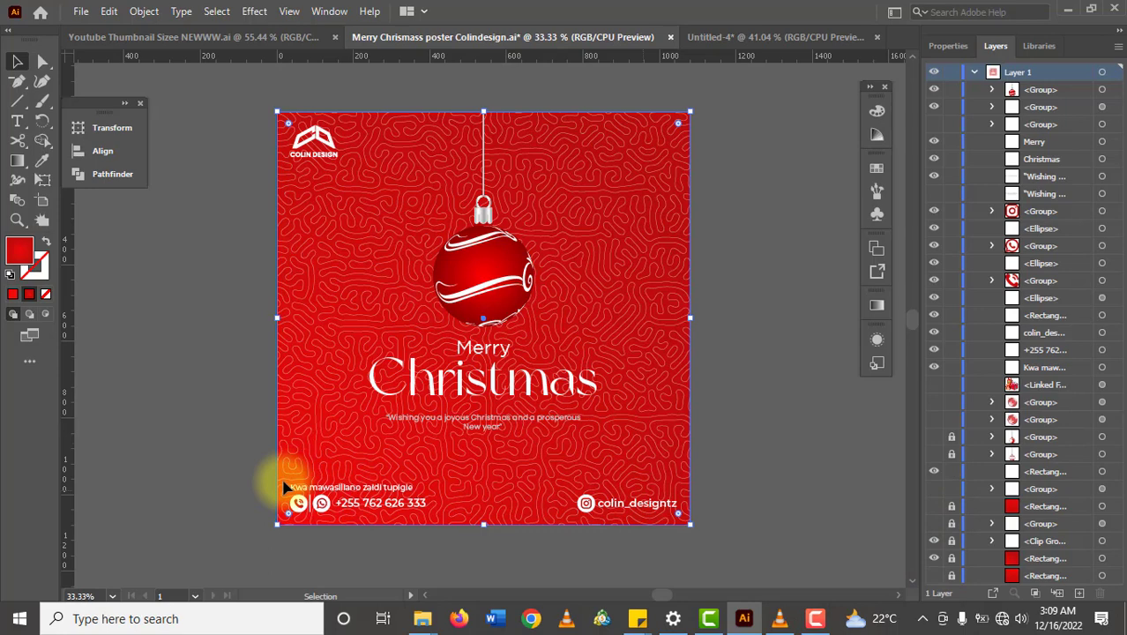
# Copy the contact texts and social icons along the poster's lower edge and paste them in place in Untitled-4.
pyautogui.moveTo(284, 487); pyautogui.dragTo(640, 522)
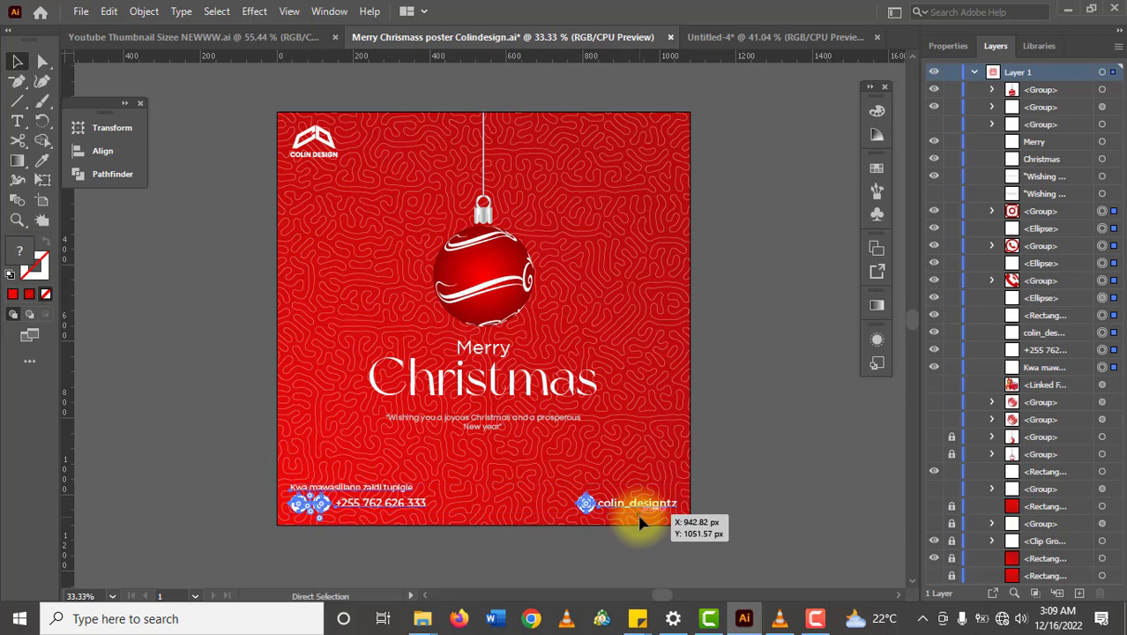
pyautogui.click(743, 35)
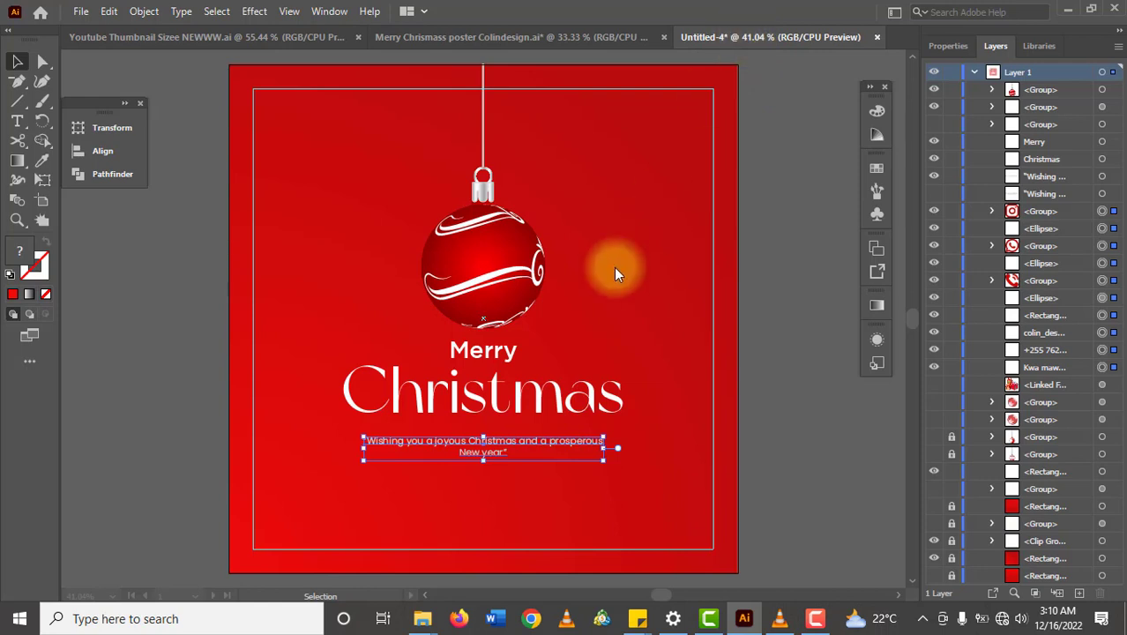
pyautogui.hotkey('ctrl', 'f')
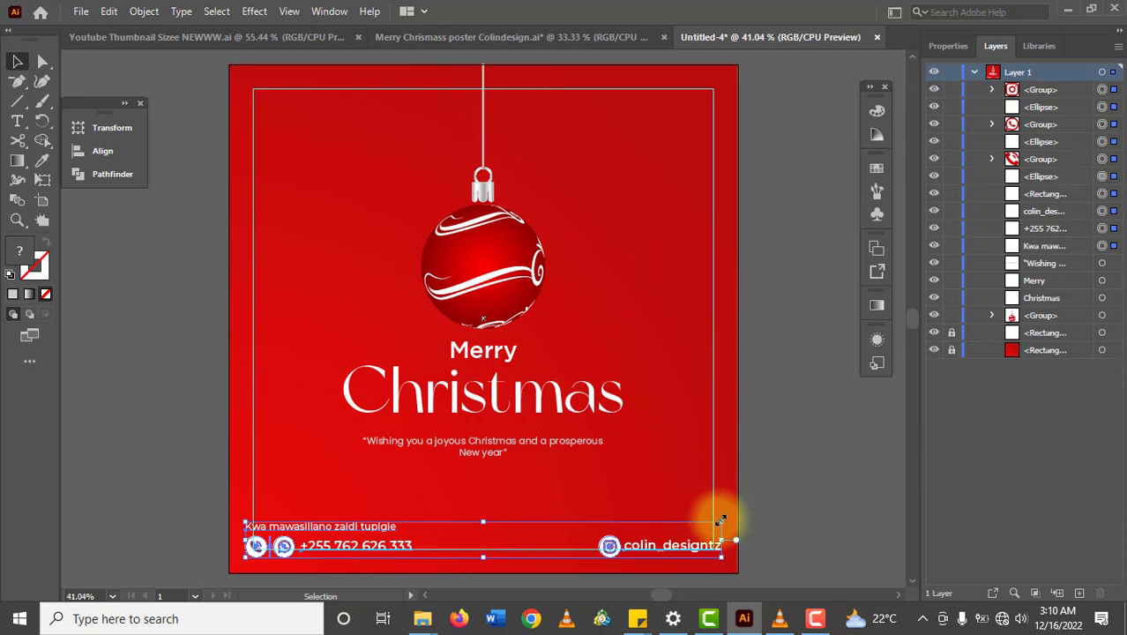
# Fit the contact row inside the margin guides, scaling it to the guide width and nudging it onto the lower guide.
pyautogui.moveTo(607, 547); pyautogui.dragTo(614, 536)
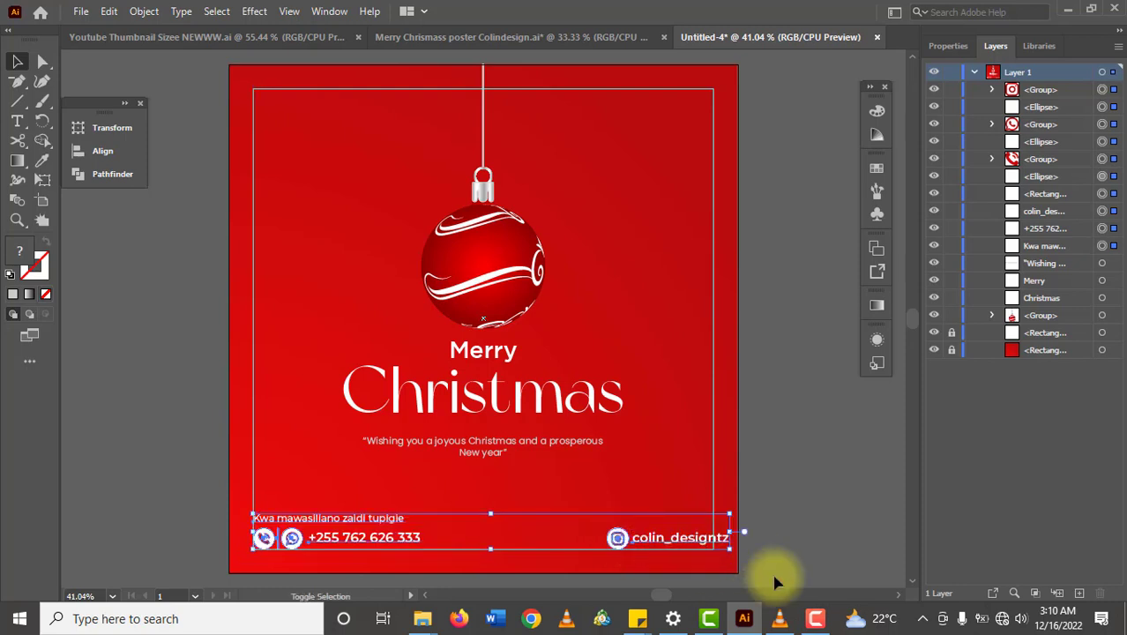
pyautogui.moveTo(731, 552); pyautogui.dragTo(715, 546)
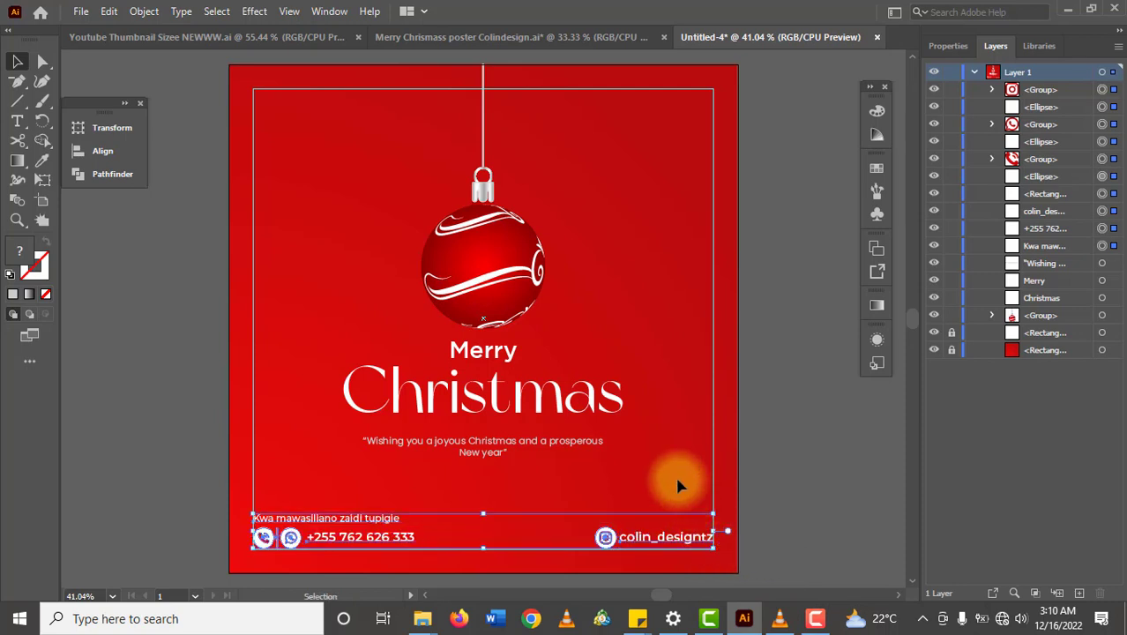
pyautogui.press('Down')
pyautogui.press('Down')
pyautogui.press('Down')
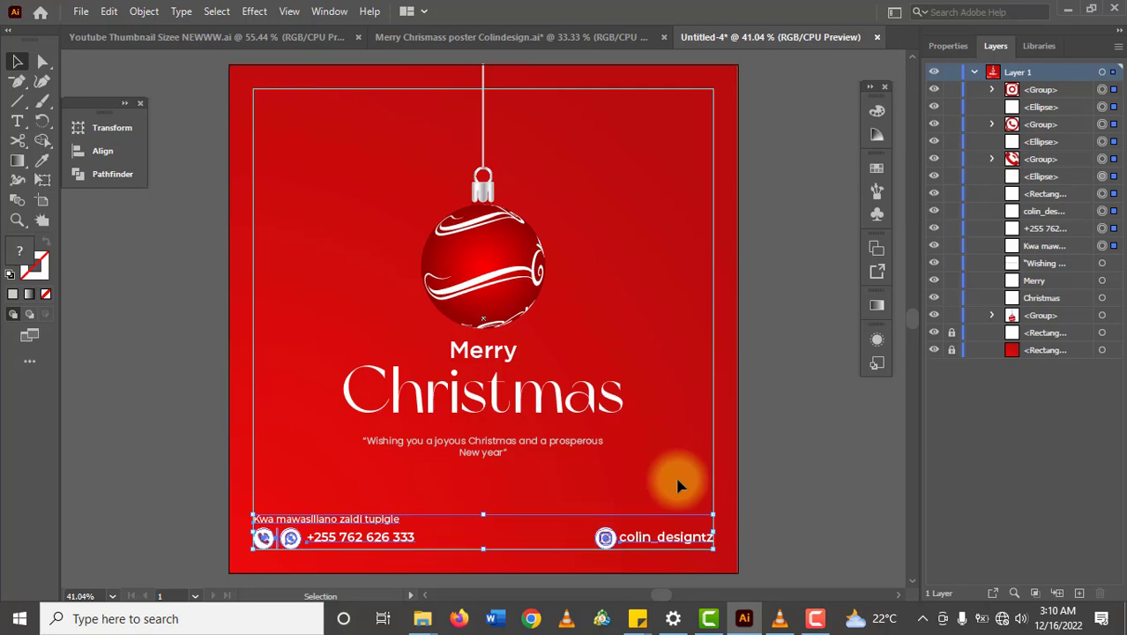
pyautogui.press('Down')
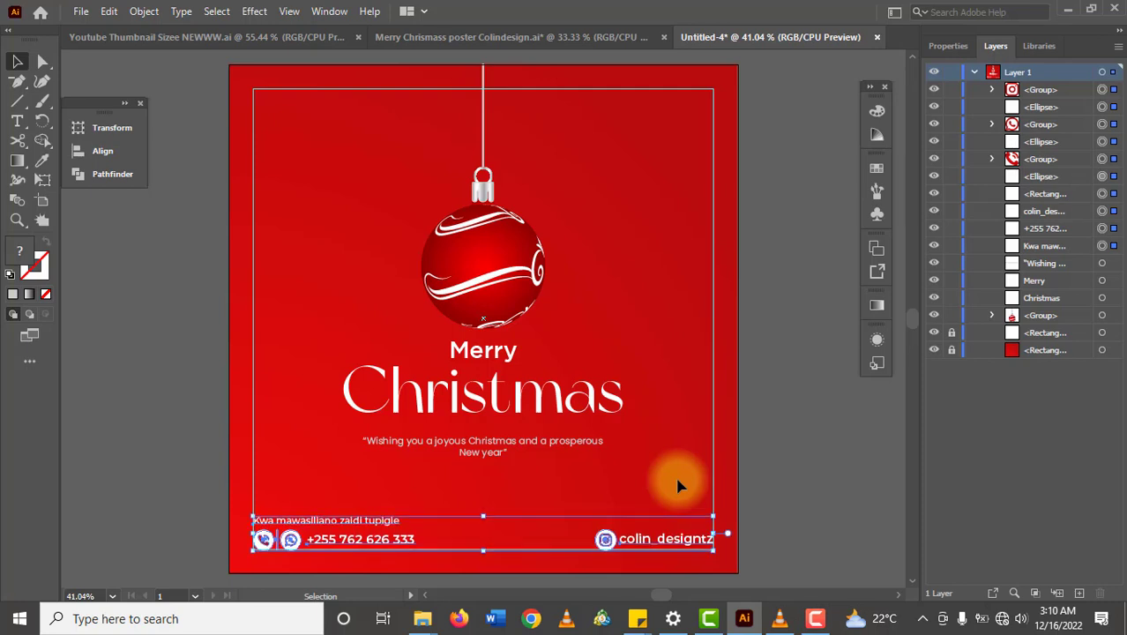
pyautogui.press('Up')
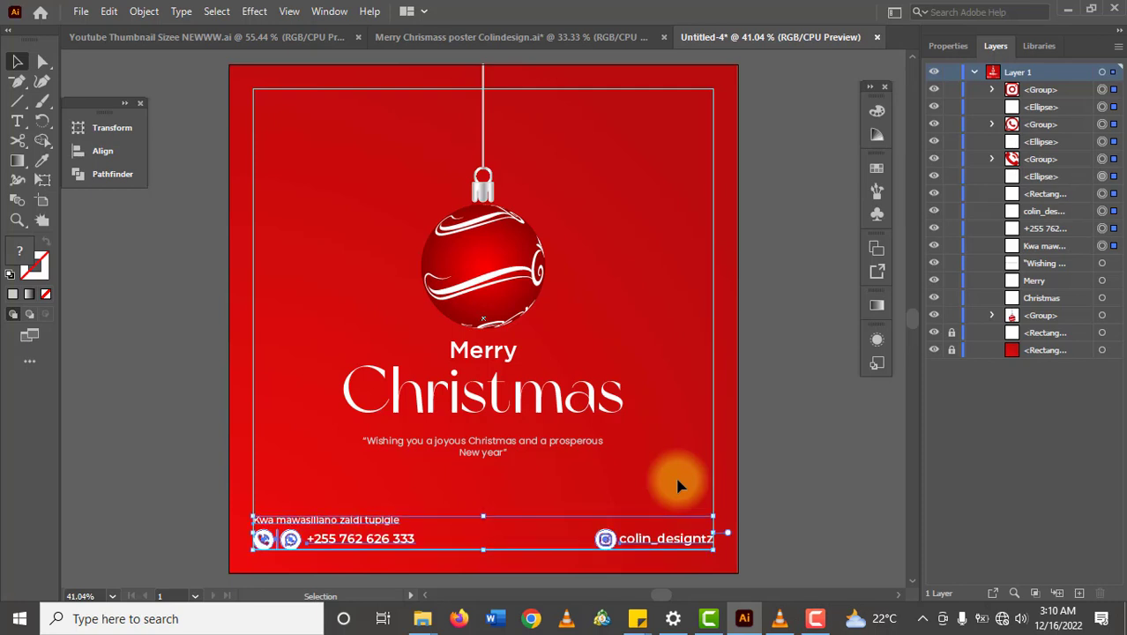
pyautogui.press('Up')
pyautogui.press('Up')
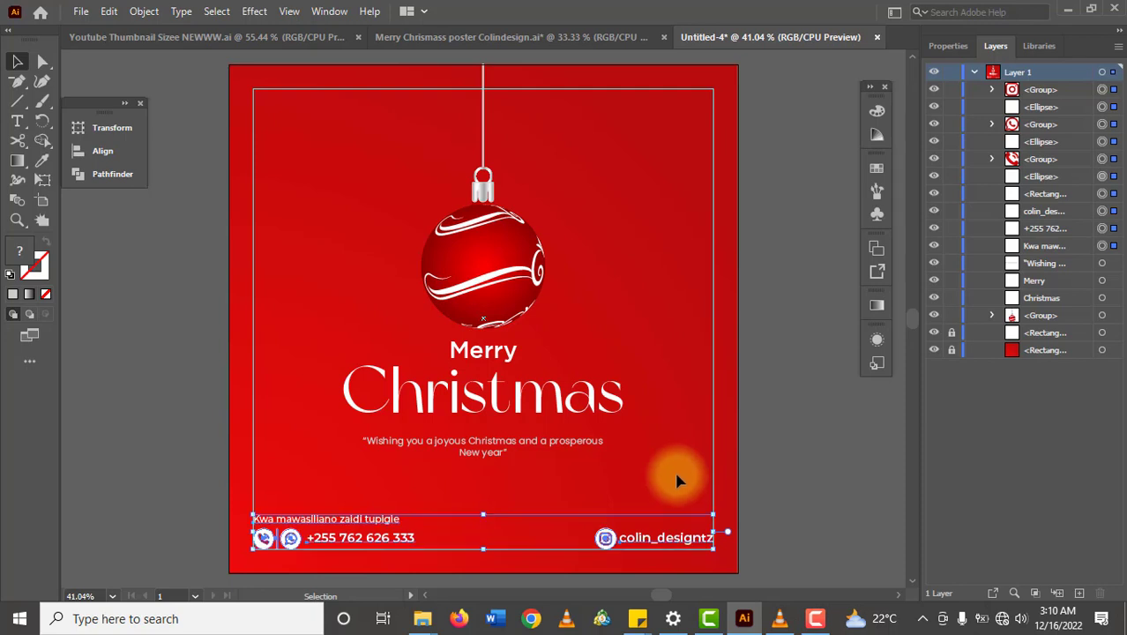
pyautogui.click(677, 476)
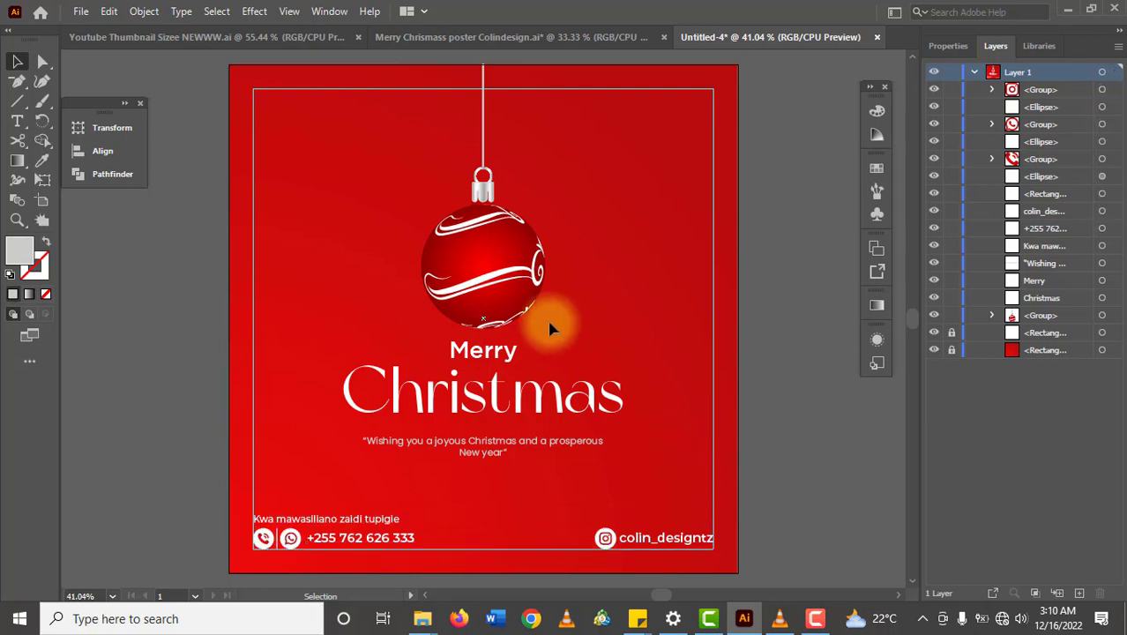
# Unlock and expand the clip group in the Merry Chrismass poster Colindesign.ai document and copy its wavy line pattern group.
pyautogui.click(399, 49)
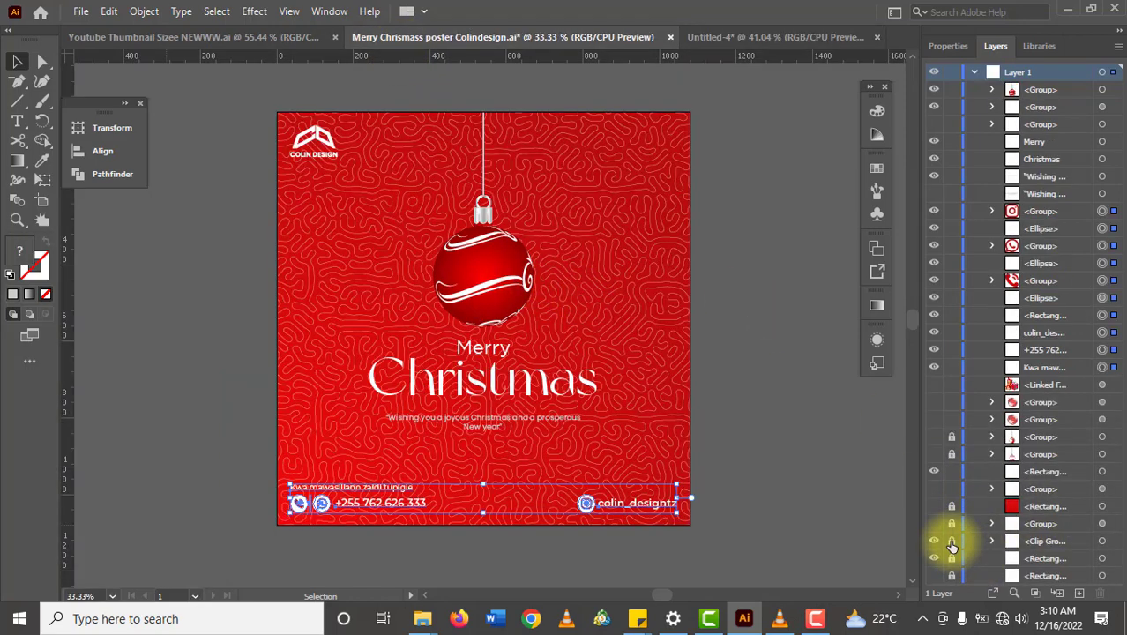
pyautogui.click(991, 541)
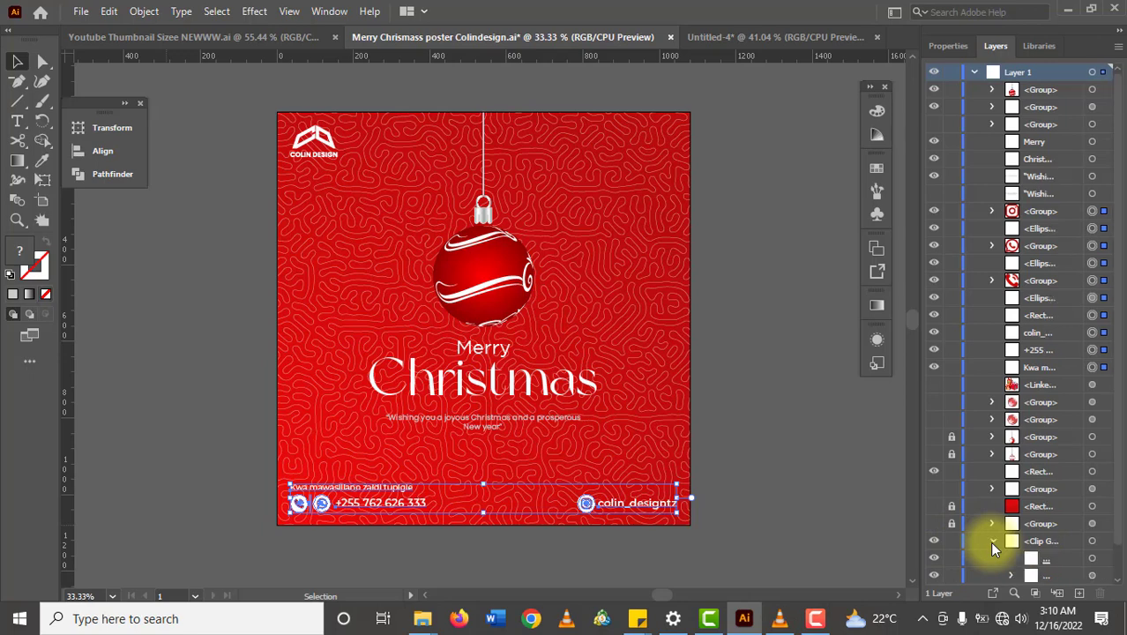
pyautogui.click(1094, 574)
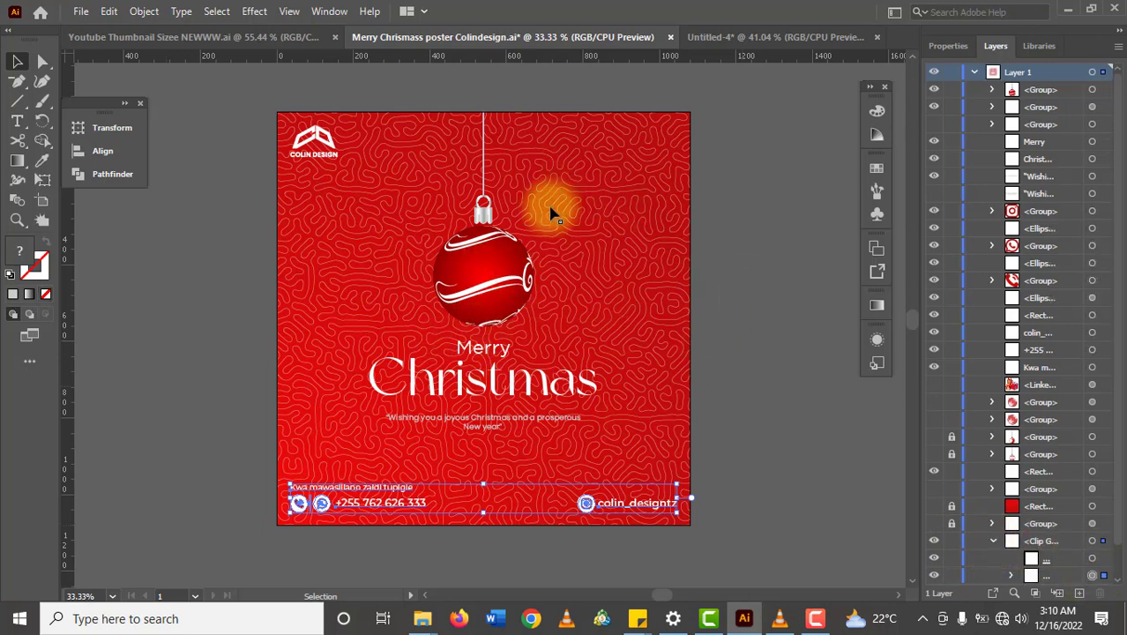
pyautogui.click(648, 254)
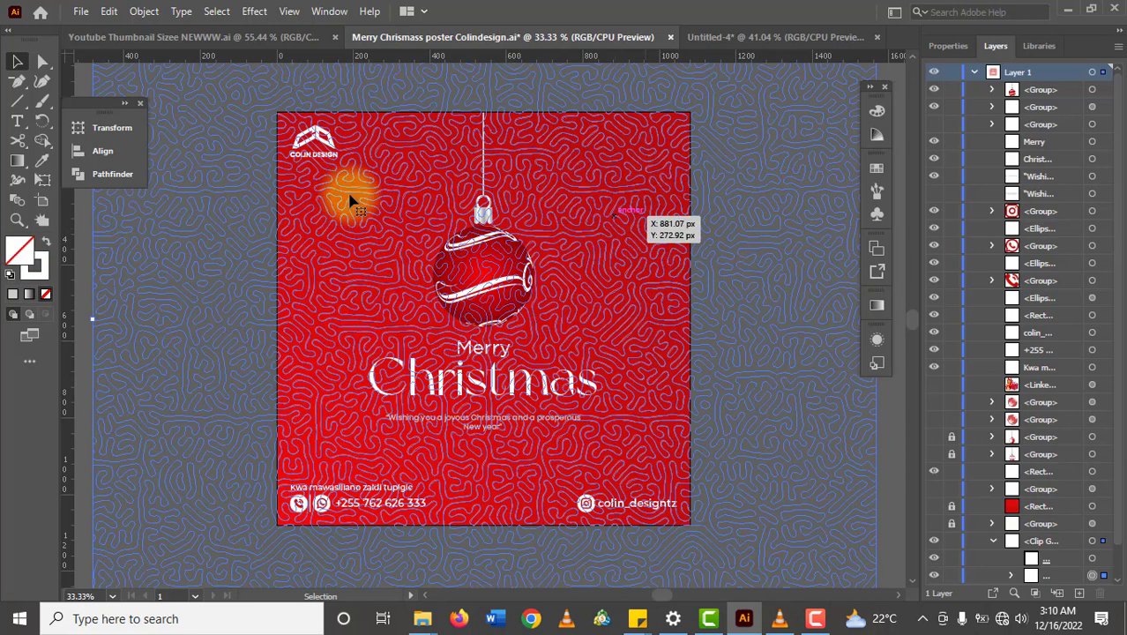
pyautogui.click(940, 47)
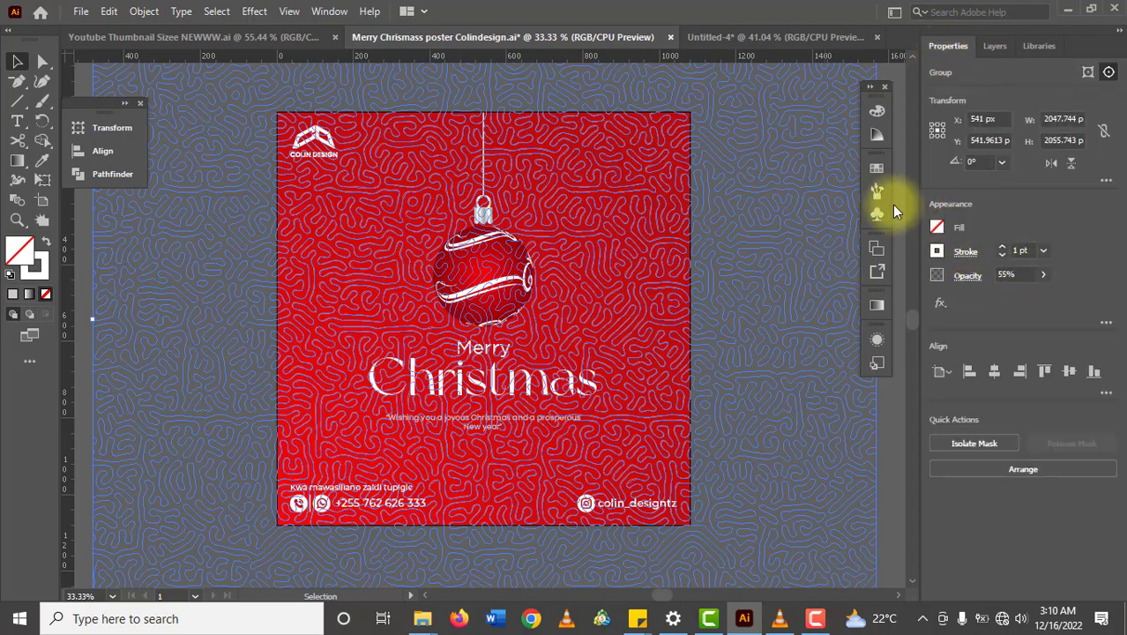
# Paste the wavy line pattern in place over the Untitled-4 artboard.
pyautogui.click(748, 39)
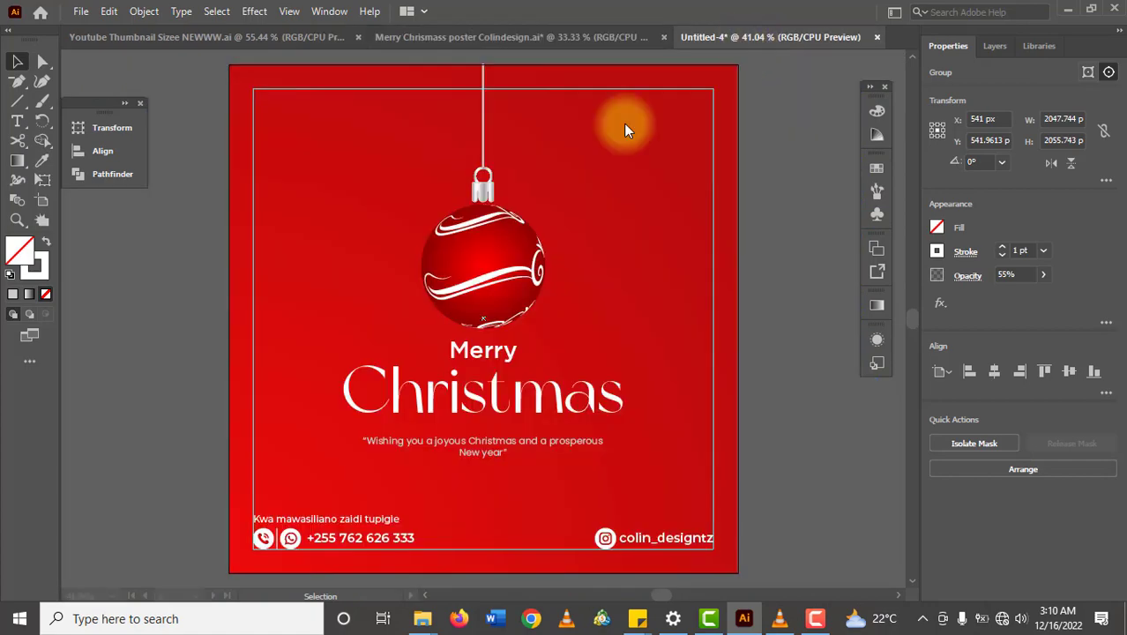
pyautogui.click(624, 129)
pyautogui.press('a')
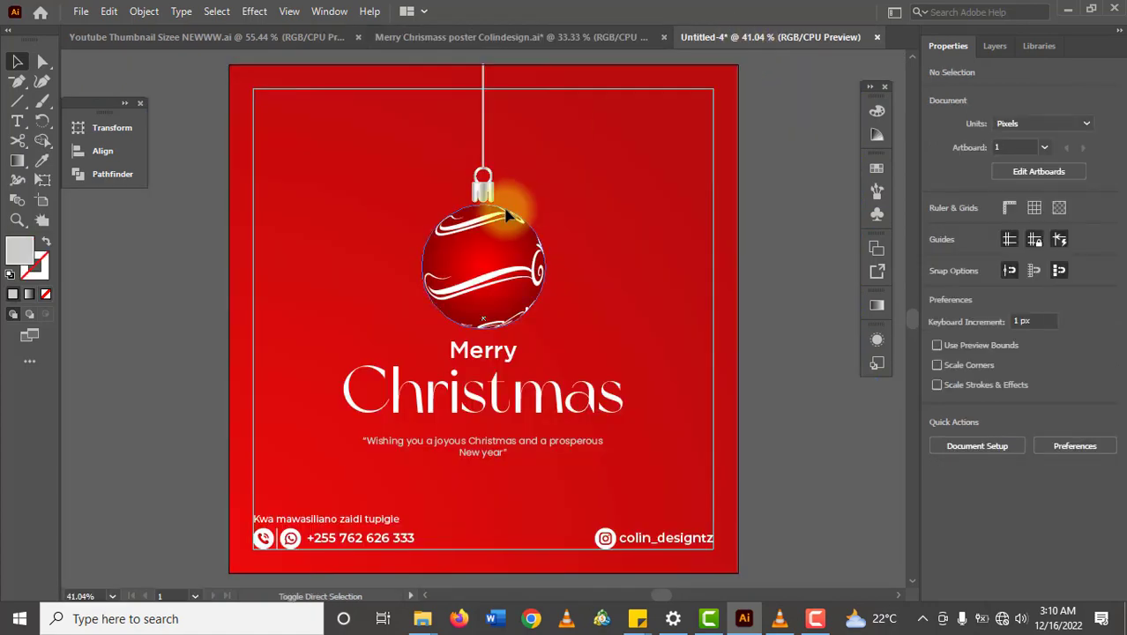
pyautogui.hotkey('ctrl', 'f')
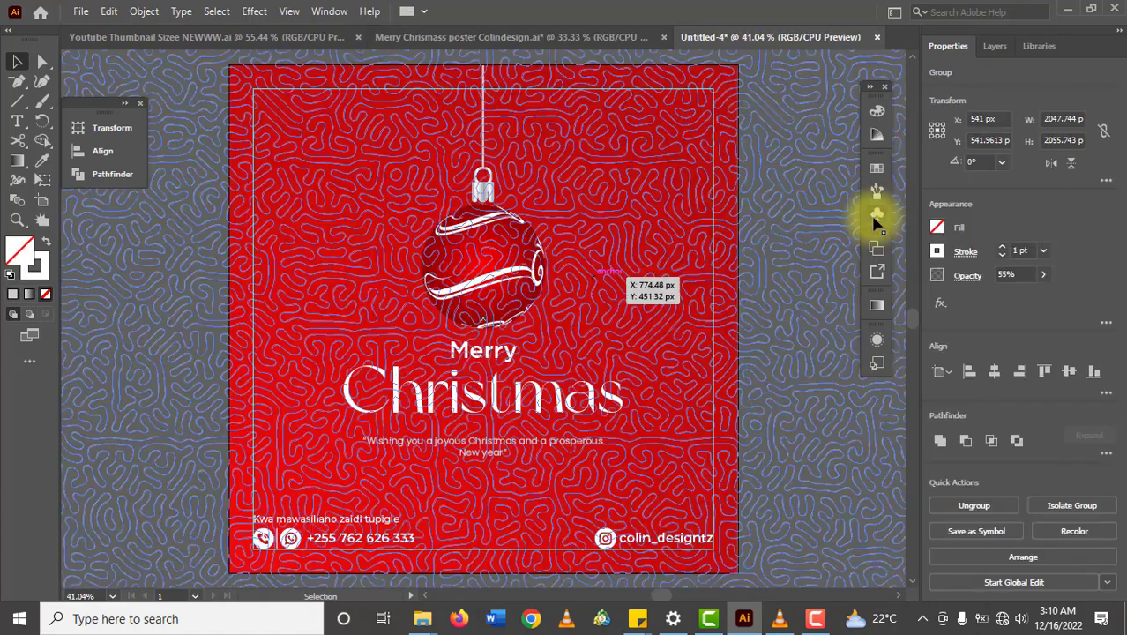
# Unlock the red background rectangle, duplicate it in front of itself and lock the original.
pyautogui.click(1001, 47)
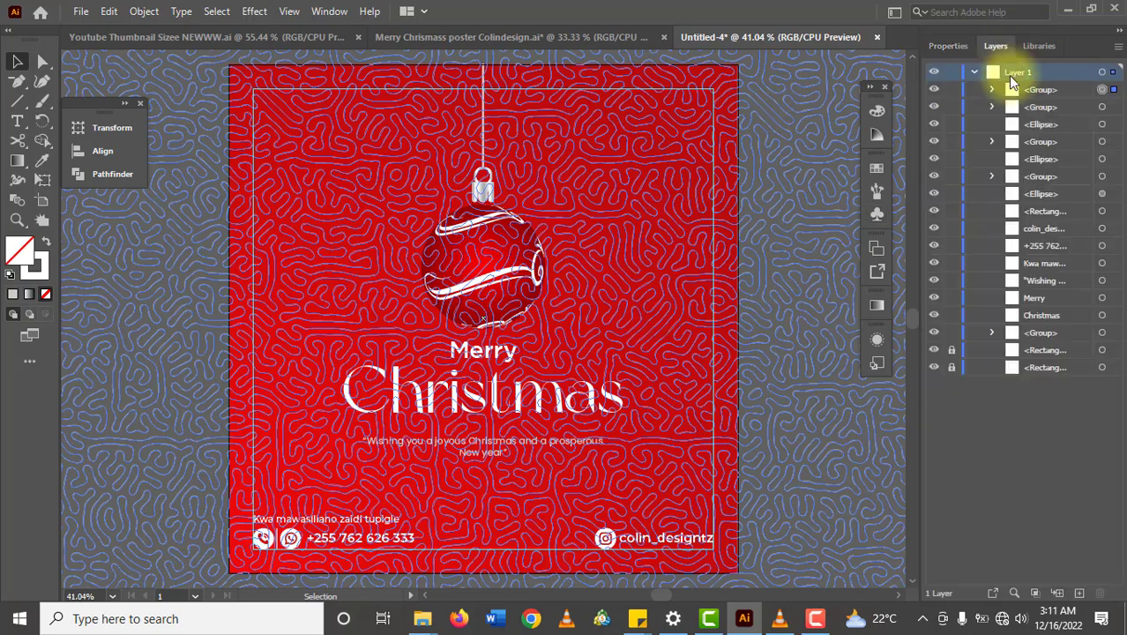
pyautogui.click(1102, 368)
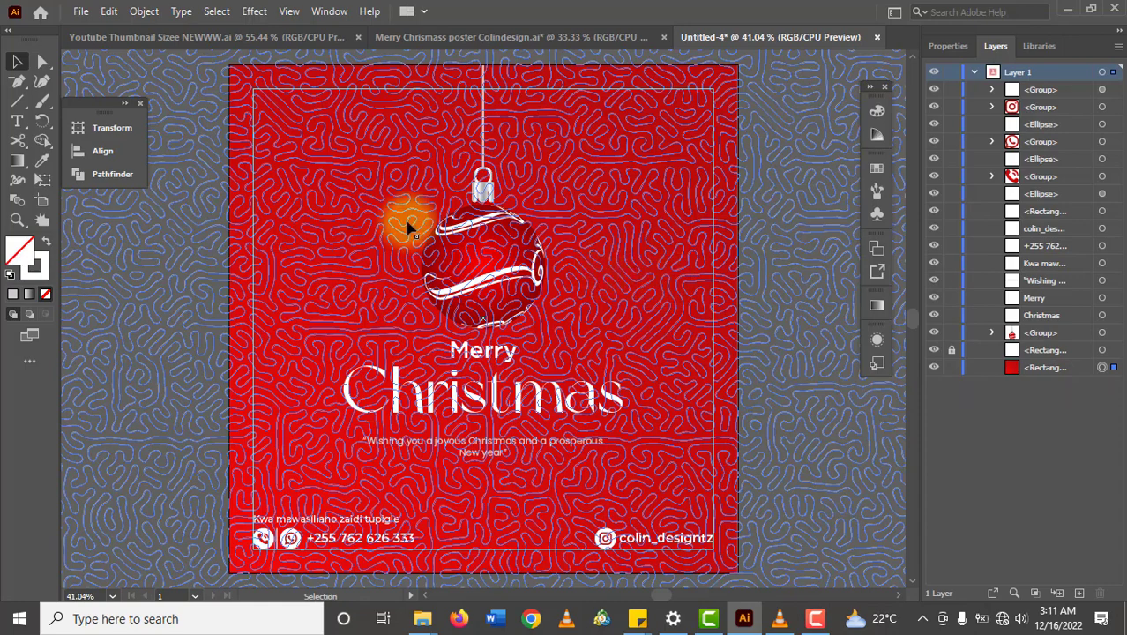
pyautogui.click(111, 13)
pyautogui.click(175, 92)
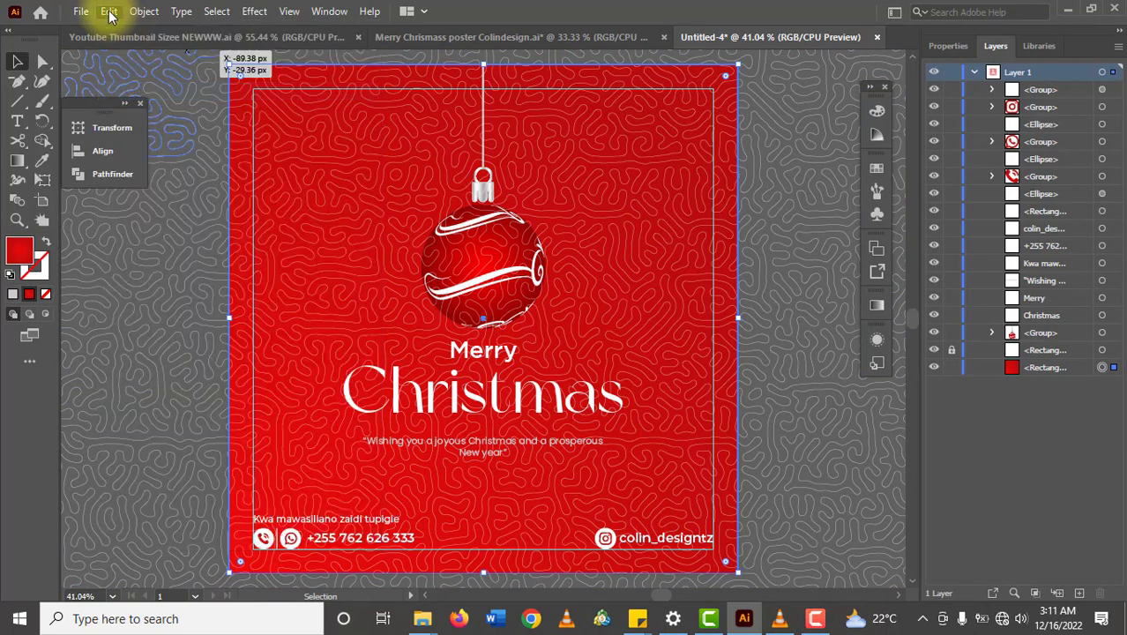
pyautogui.click(109, 14)
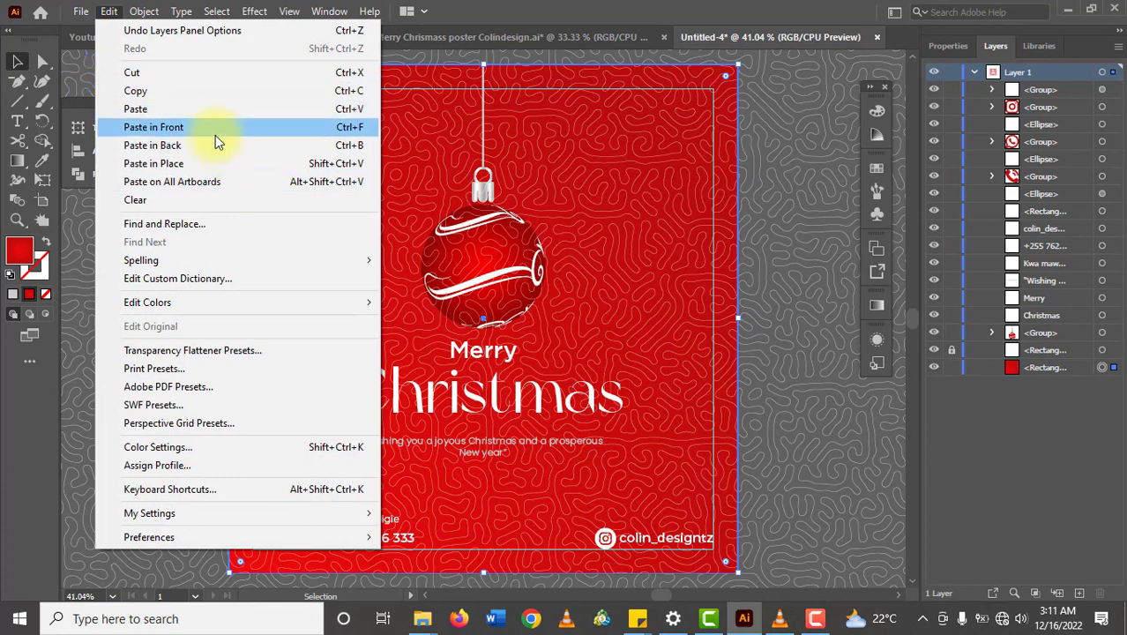
pyautogui.click(217, 132)
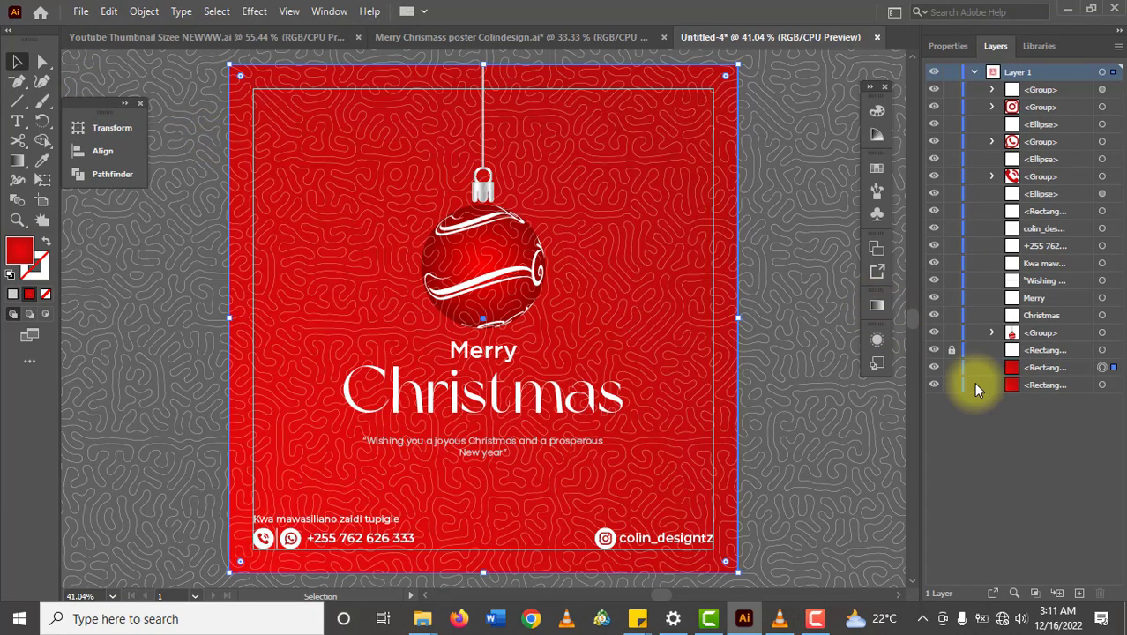
pyautogui.click(952, 384)
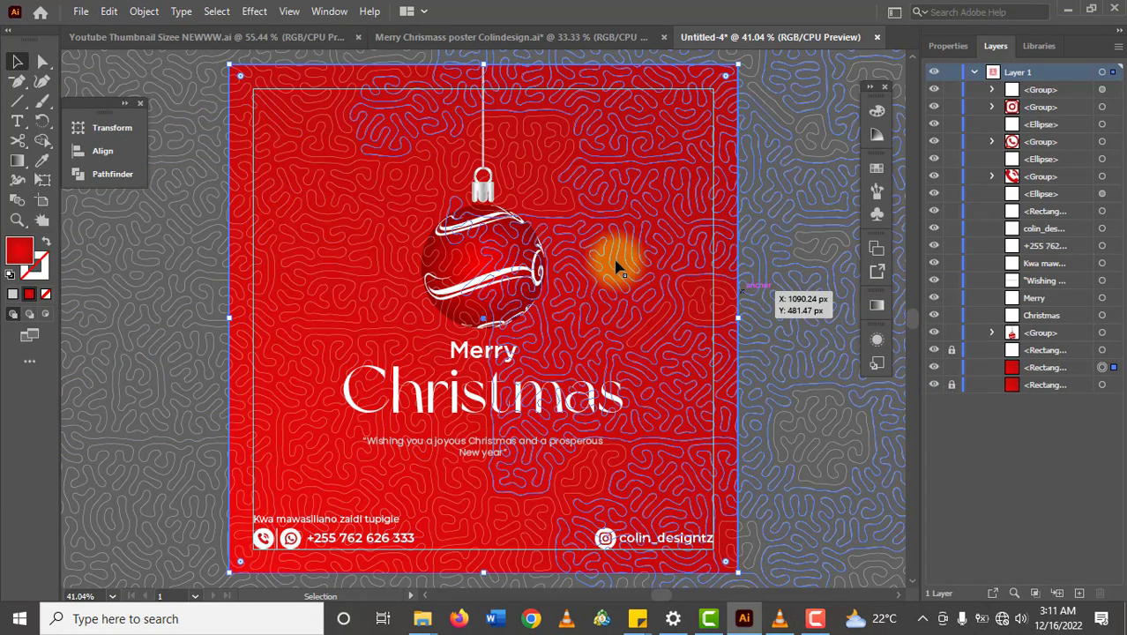
# Bring the rectangle copy to the front, clip the wavy line pattern with it, and move the clip group below the ornament group.
pyautogui.rightClick(615, 260)
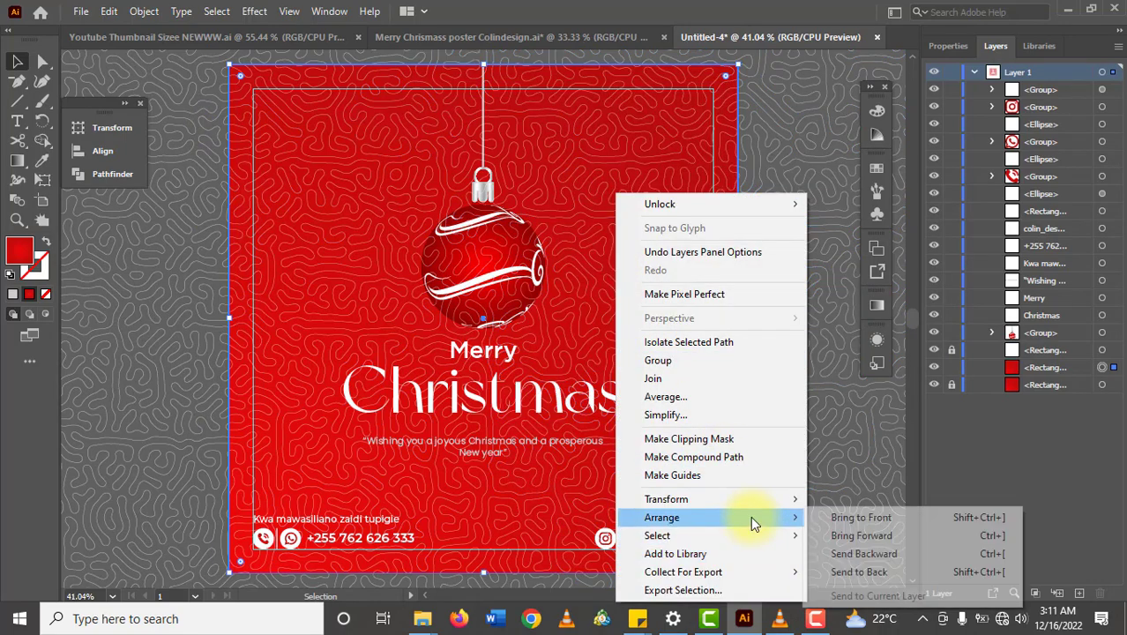
pyautogui.click(831, 518)
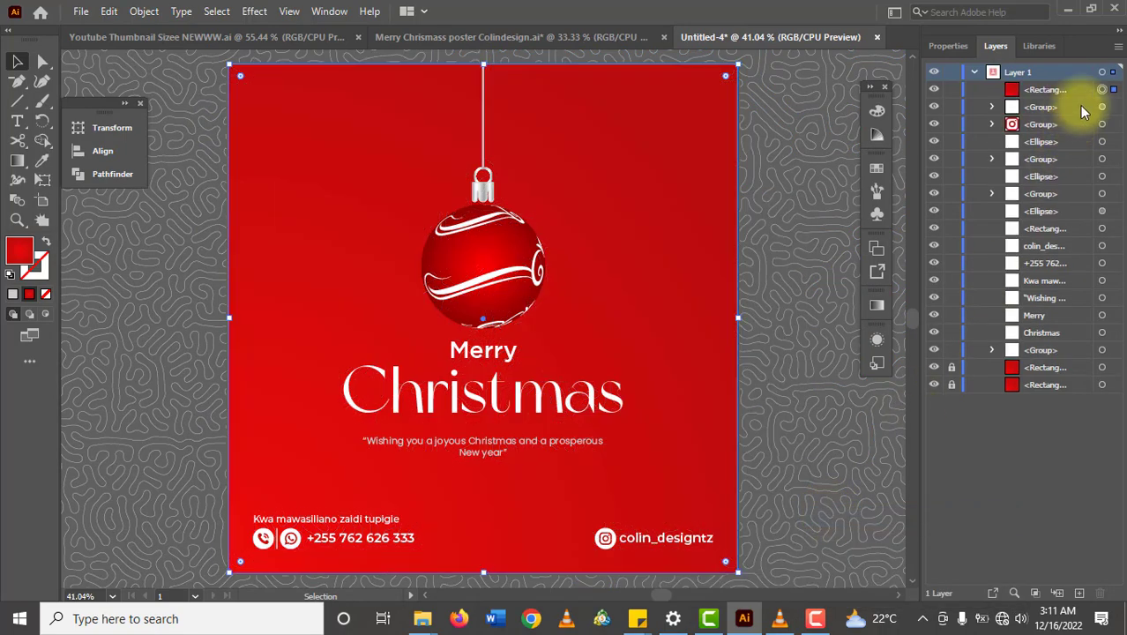
pyautogui.click(1102, 107)
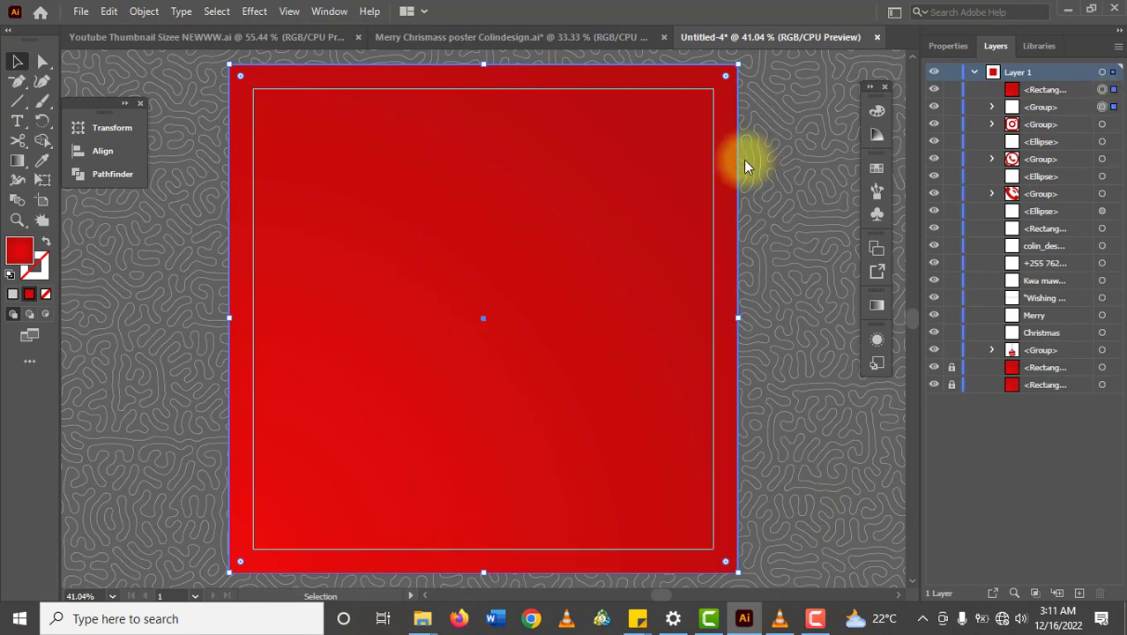
pyautogui.rightClick(676, 161)
pyautogui.click(732, 325)
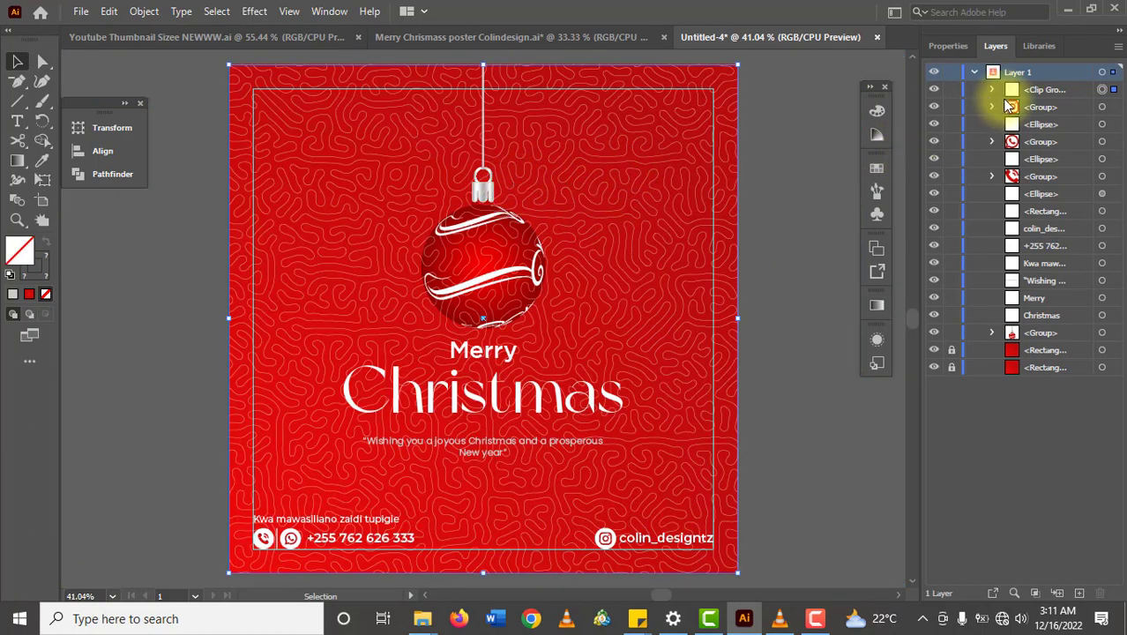
pyautogui.moveTo(1037, 95); pyautogui.dragTo(1060, 344)
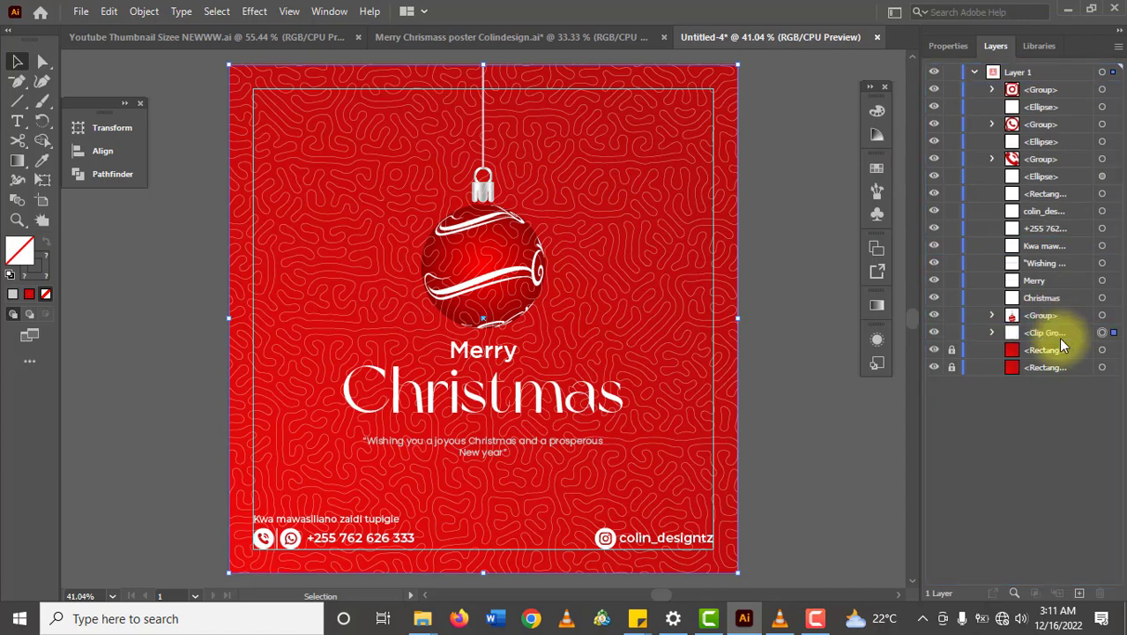
# Set the opacity of the line pattern group inside the clip group to 50%, and collapse and lock the clip group.
pyautogui.click(959, 51)
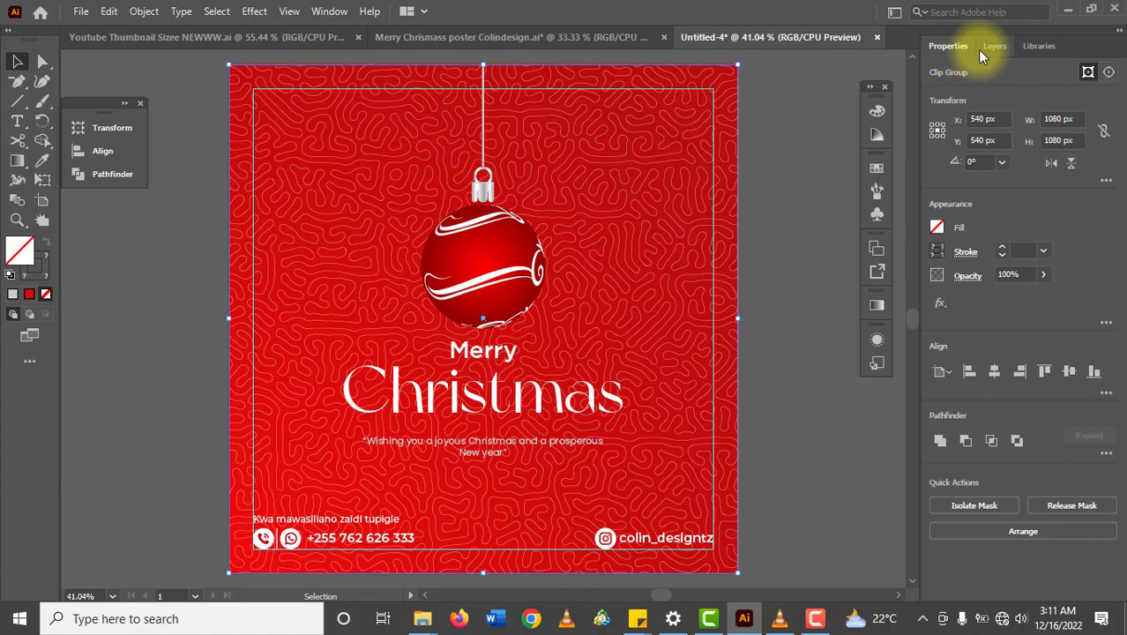
pyautogui.click(989, 46)
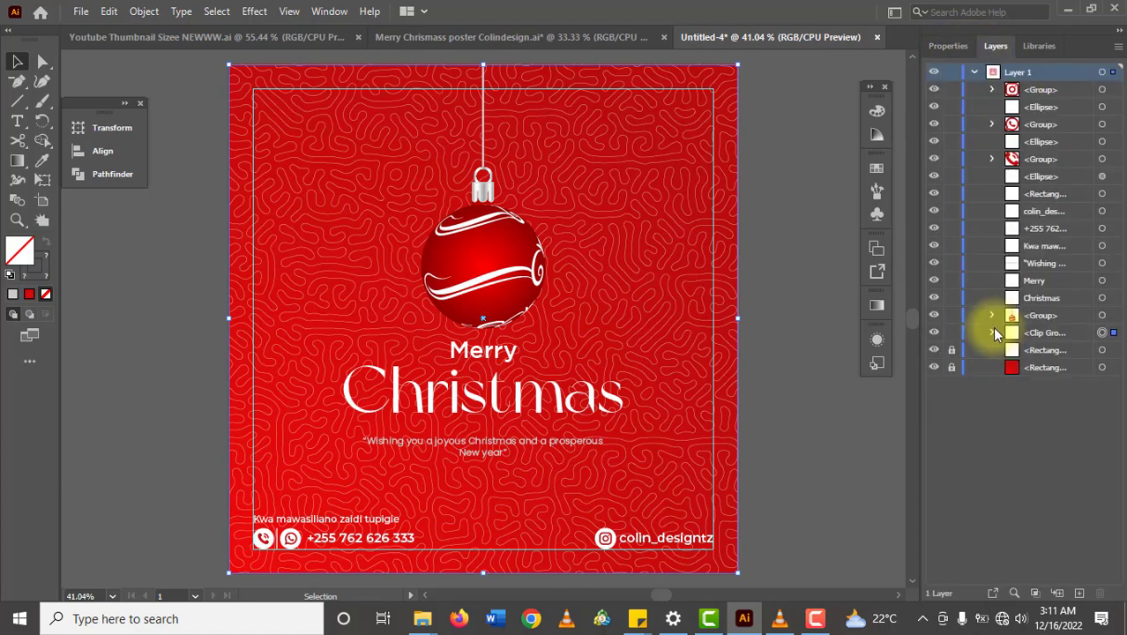
pyautogui.click(992, 333)
pyautogui.click(1101, 367)
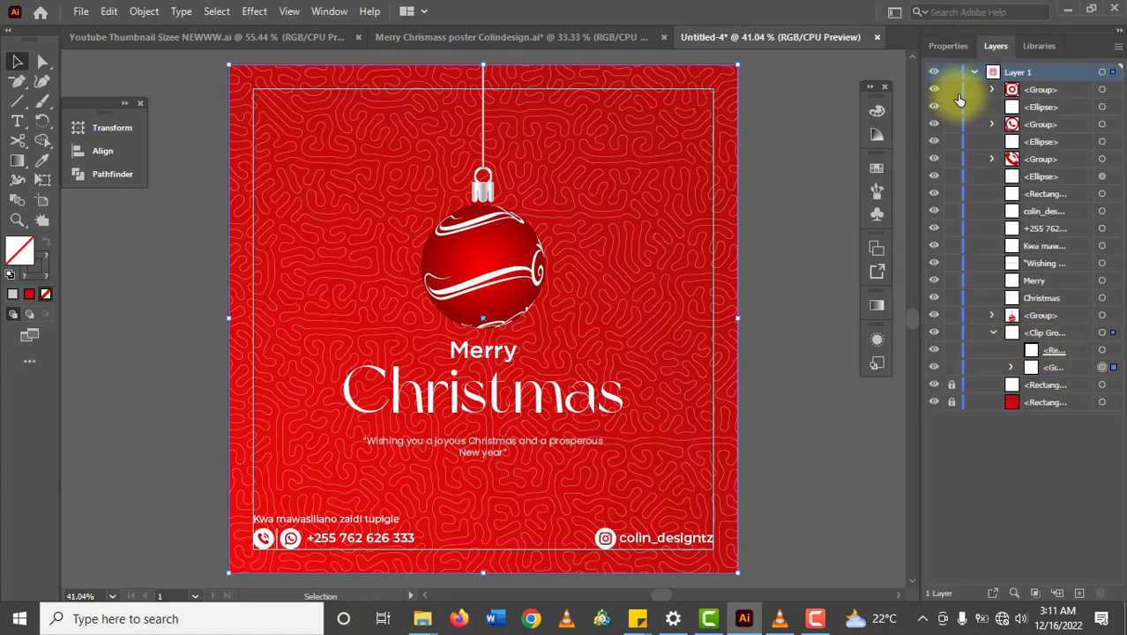
pyautogui.click(950, 47)
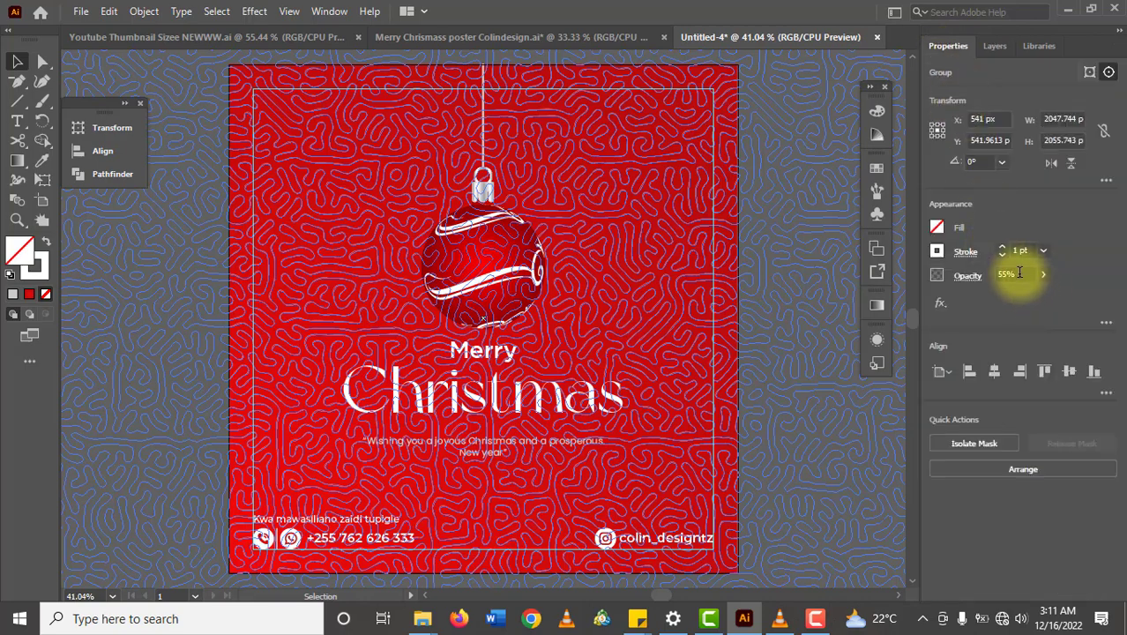
pyautogui.click(1018, 274)
pyautogui.press('Return')
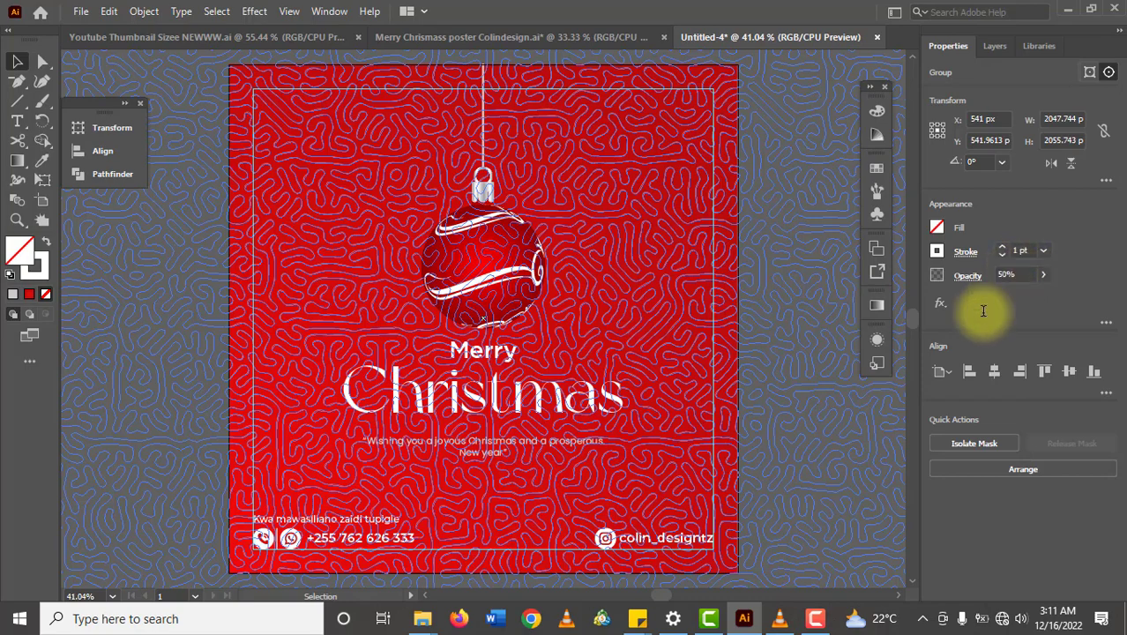
pyautogui.click(992, 48)
pyautogui.click(993, 334)
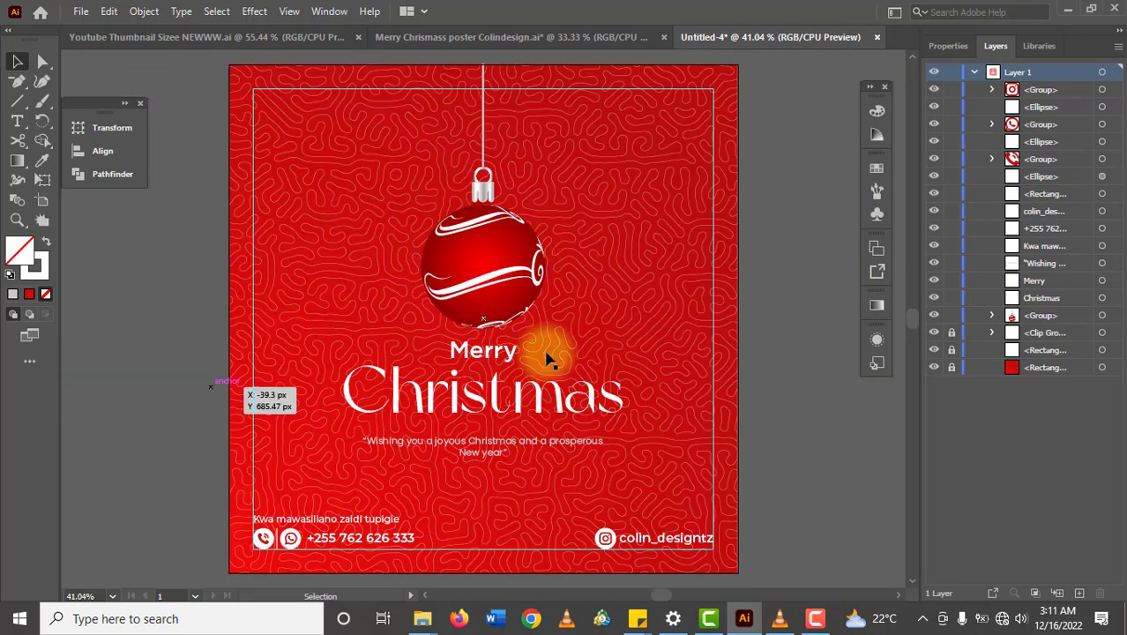
# Lock and collapse the line pattern's clip group in the Merry Chrismass poster Colindesign.ai document.
pyautogui.click(394, 40)
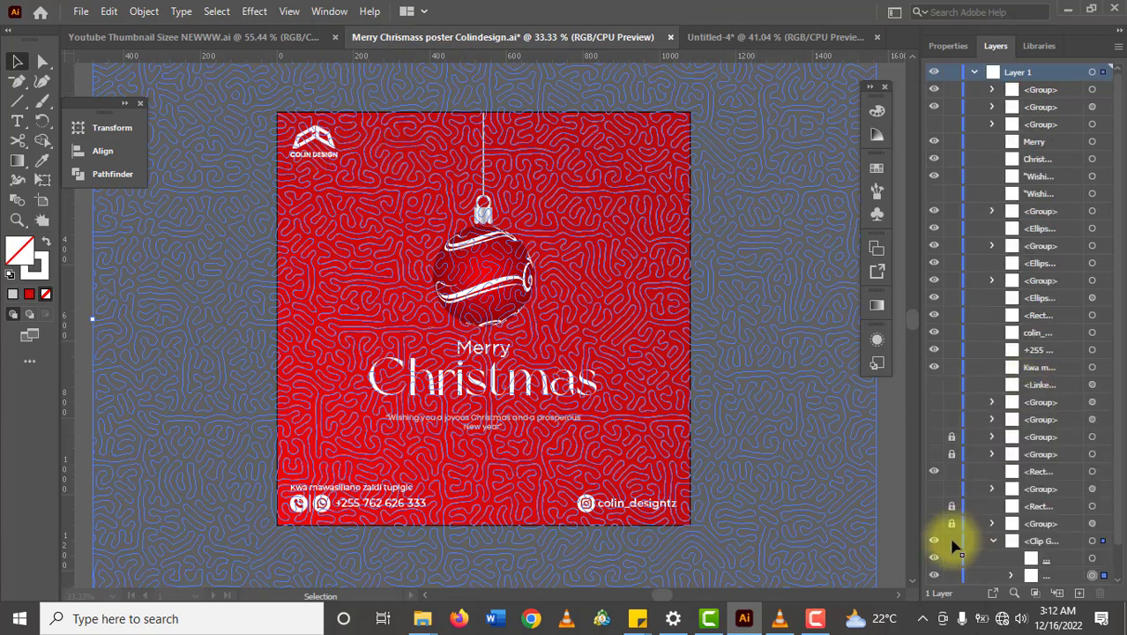
pyautogui.click(951, 541)
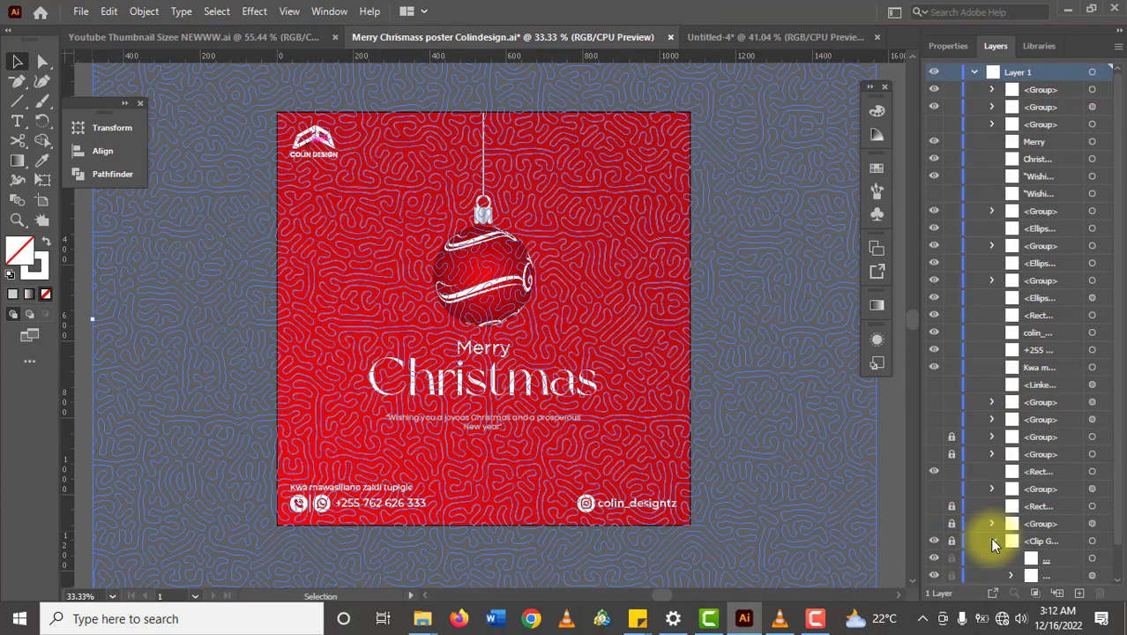
pyautogui.click(989, 538)
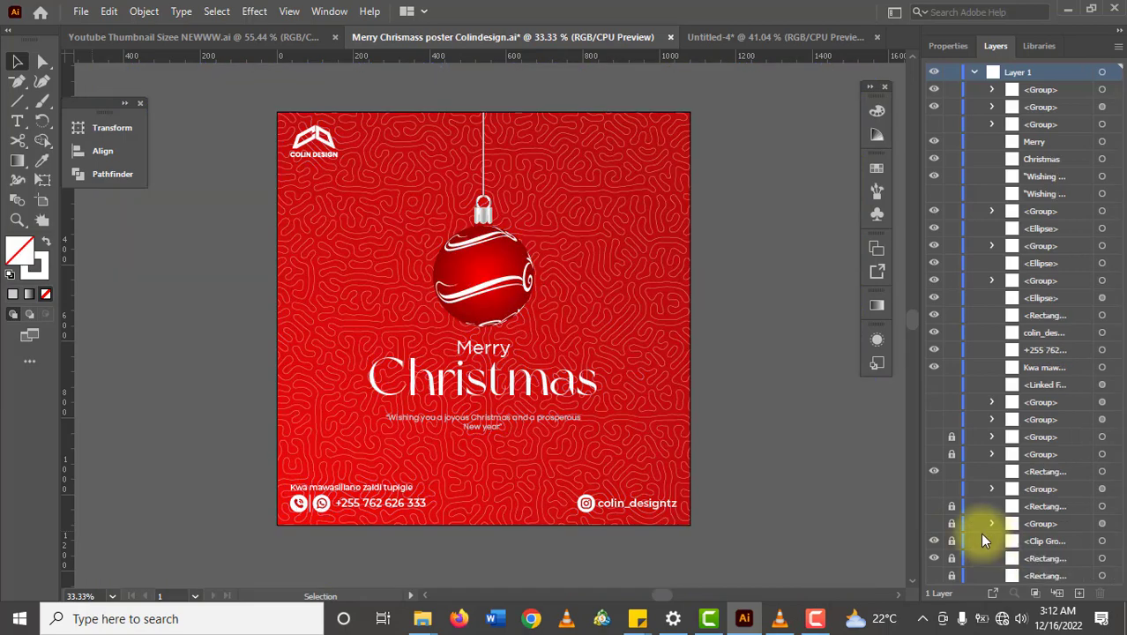
# Copy the Colin Design logo from the finished poster and paste it into Untitled-4.
pyautogui.click(335, 162)
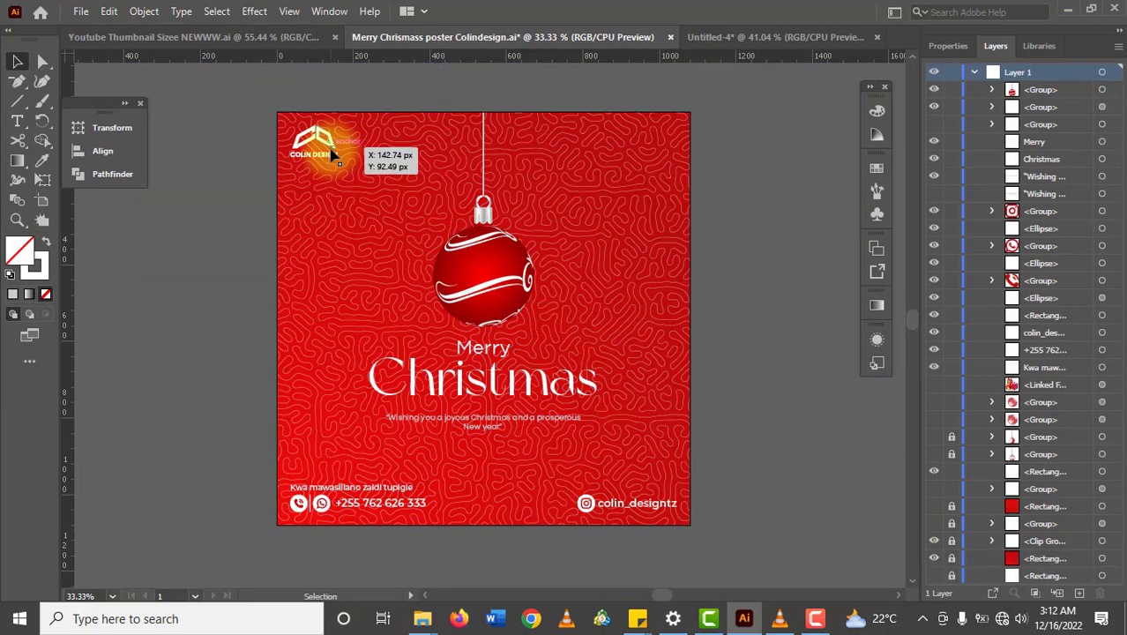
pyautogui.press('a')
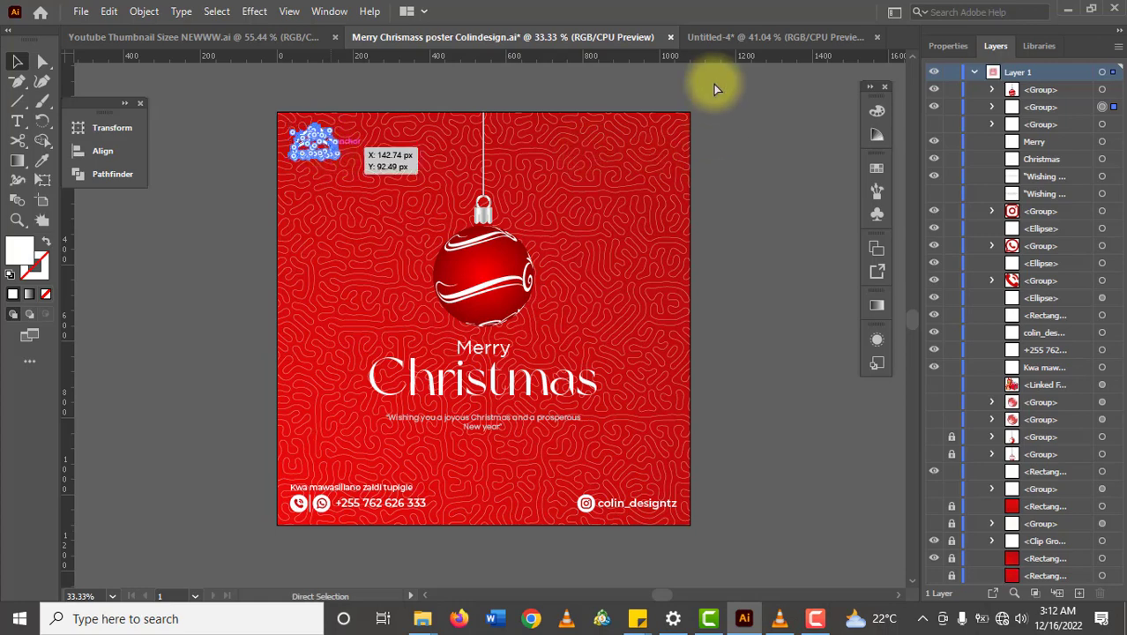
pyautogui.click(711, 37)
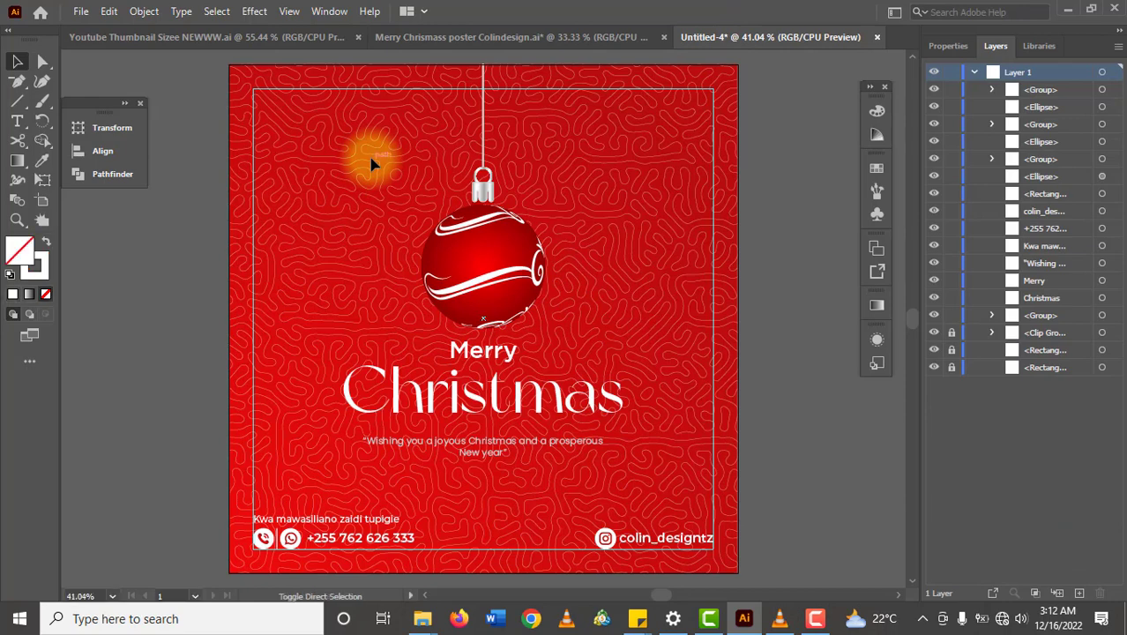
pyautogui.hotkey('ctrl', 'f')
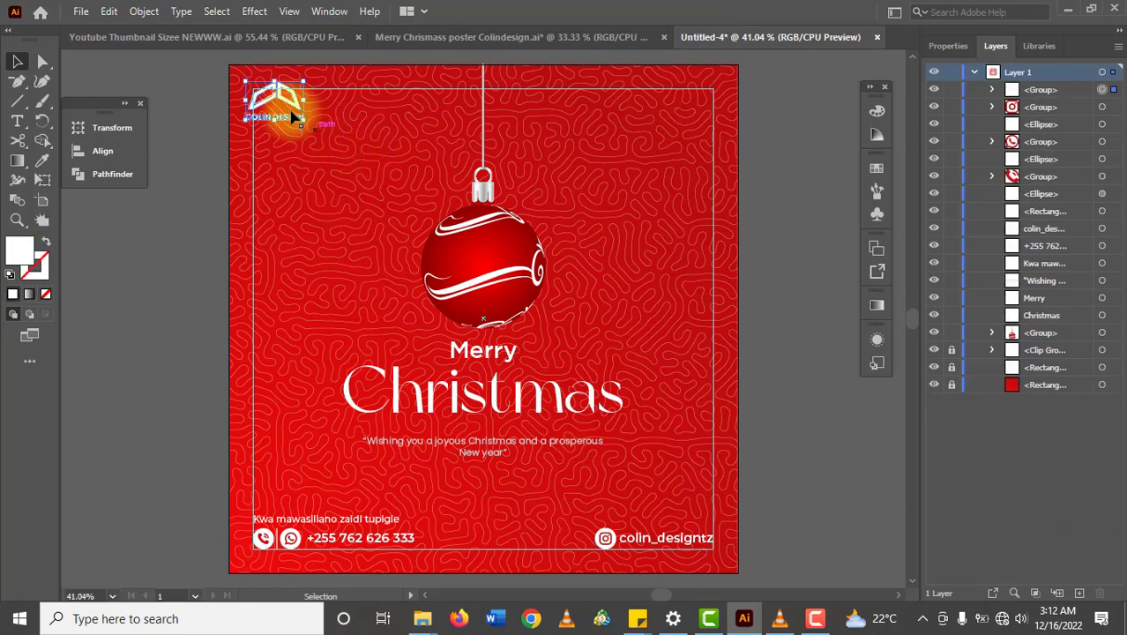
# Align the Colin Design logo with the upper-left corner of the margin guides and hide the guides.
pyautogui.moveTo(266, 95); pyautogui.dragTo(292, 111)
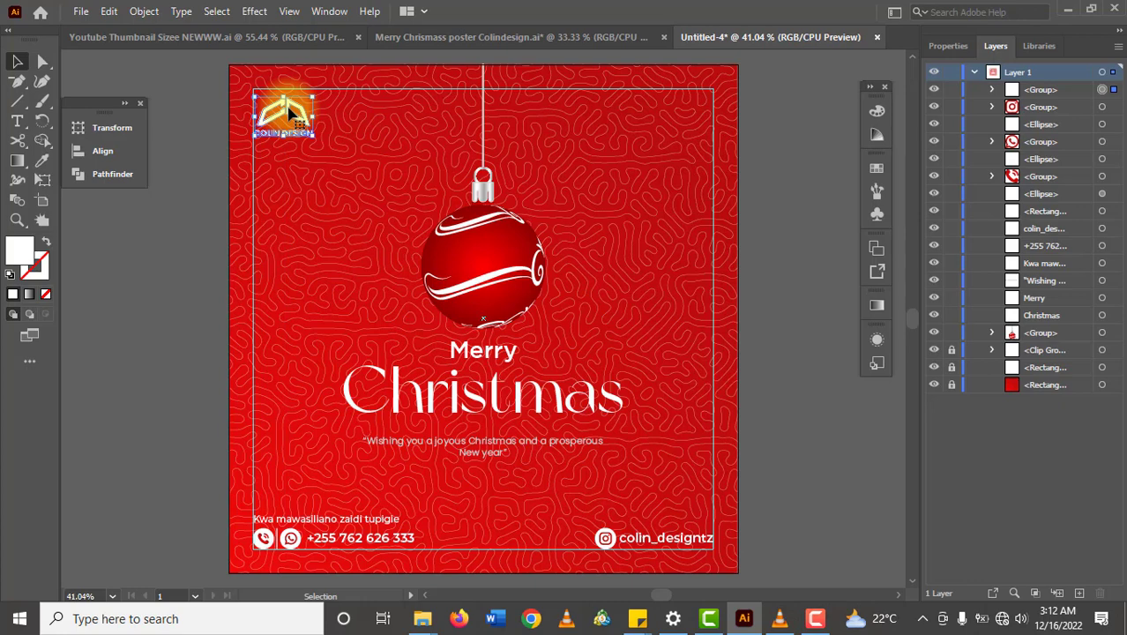
pyautogui.press('Left')
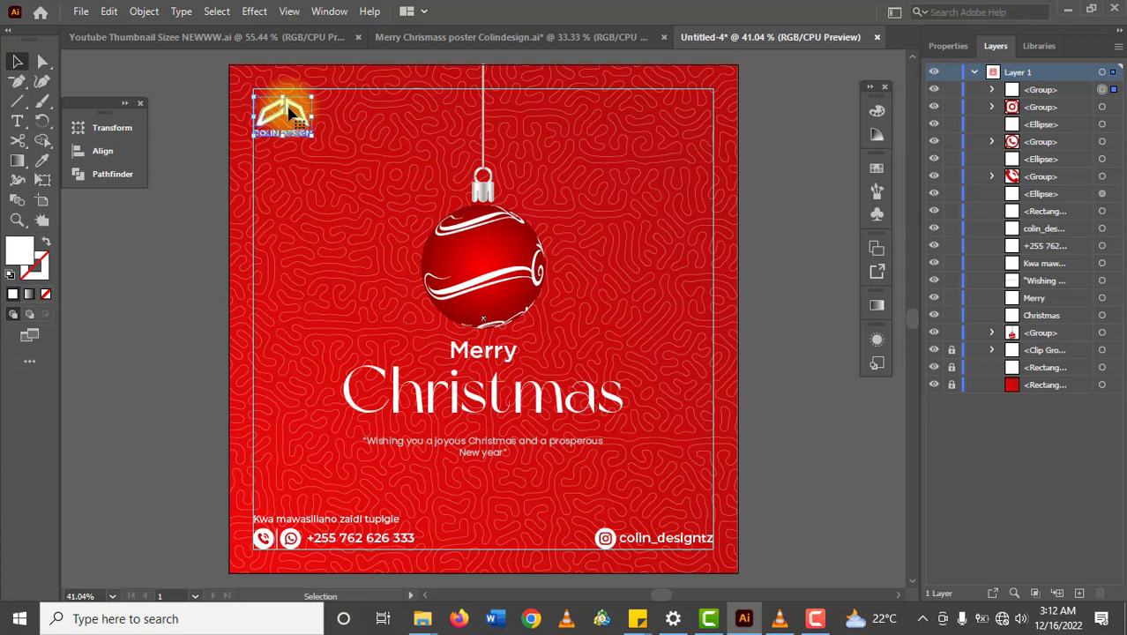
pyautogui.press('Left')
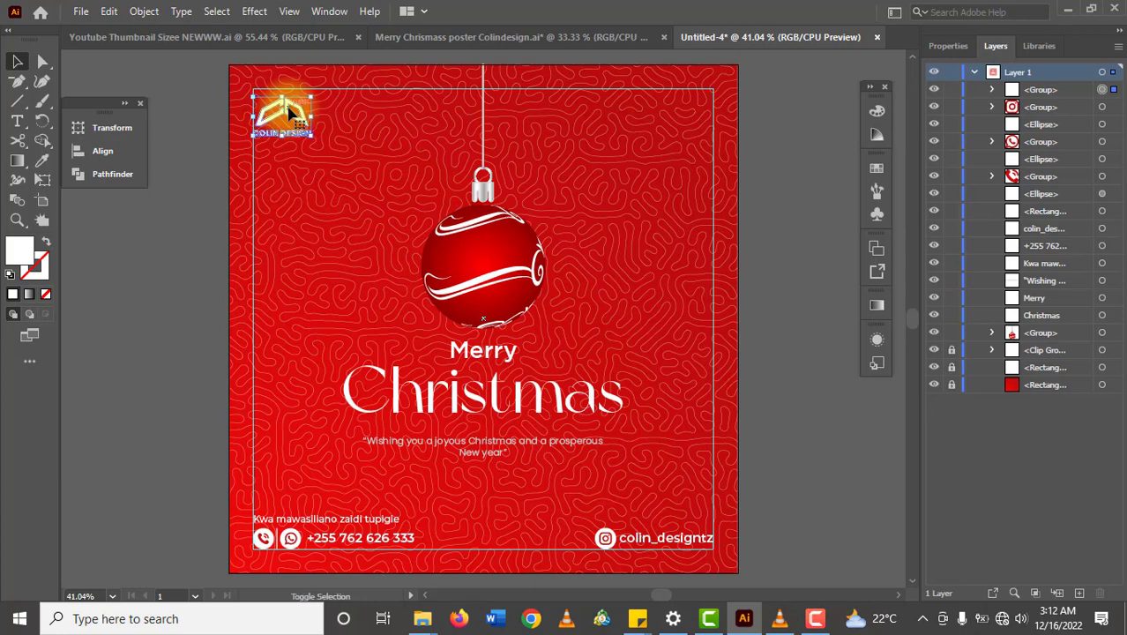
pyautogui.hotkey('shift', 'Up')
pyautogui.hotkey('shift', 'Up')
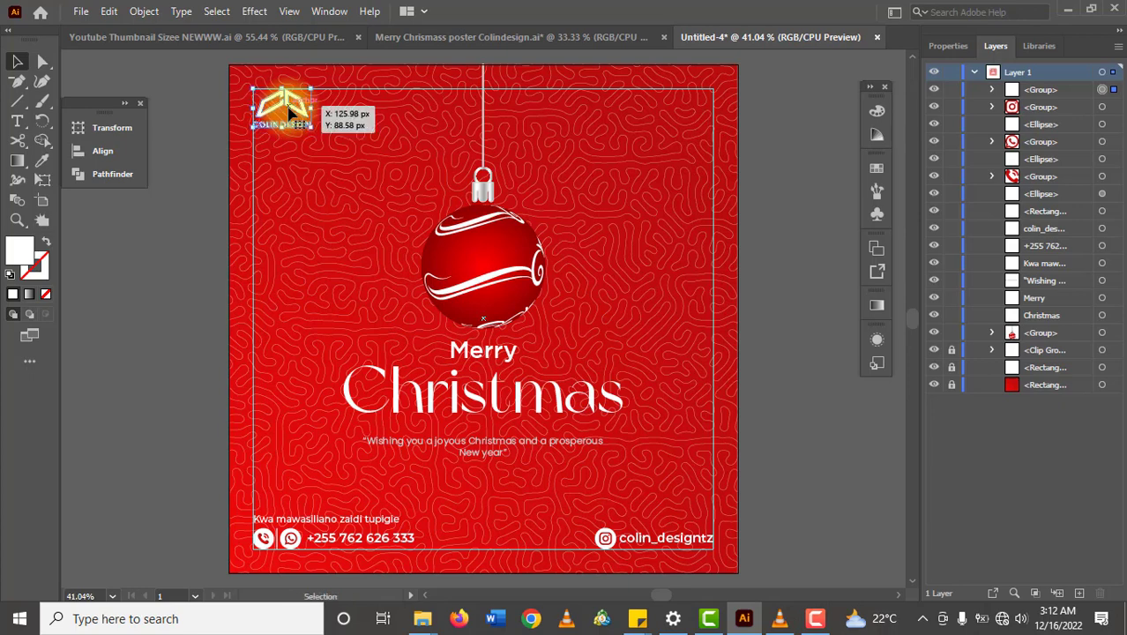
pyautogui.click(329, 192)
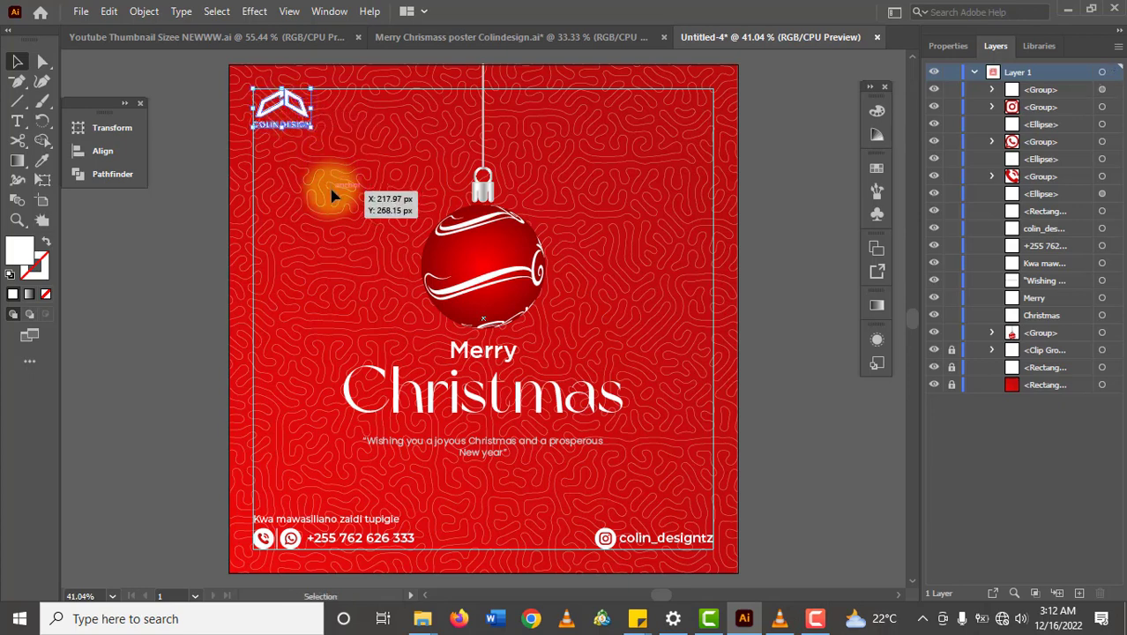
pyautogui.rightClick(331, 190)
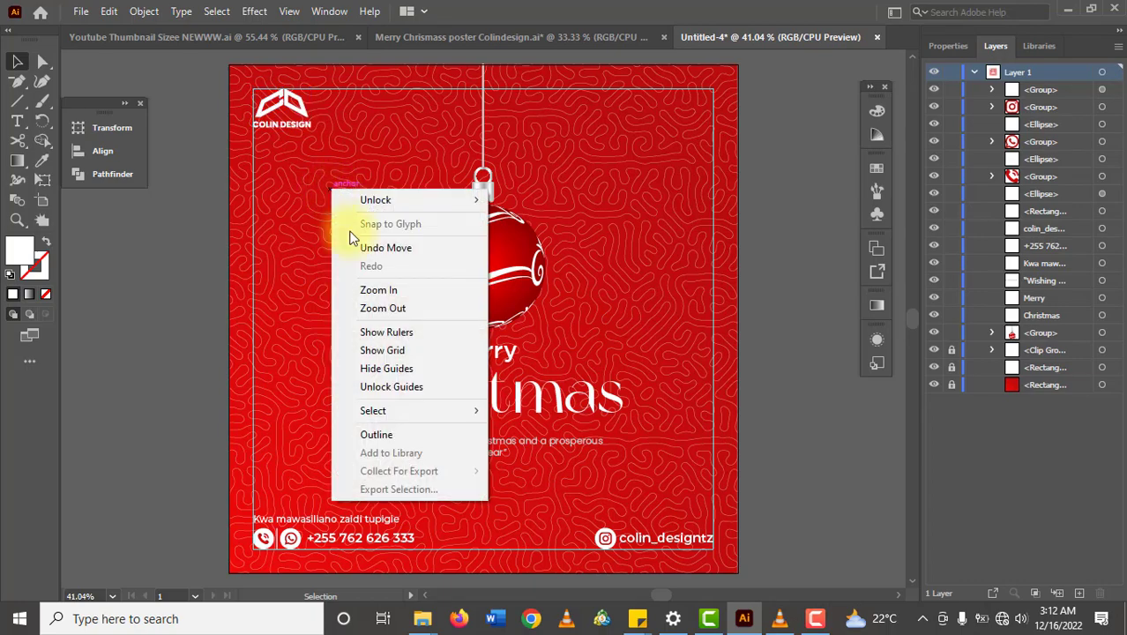
pyautogui.click(440, 370)
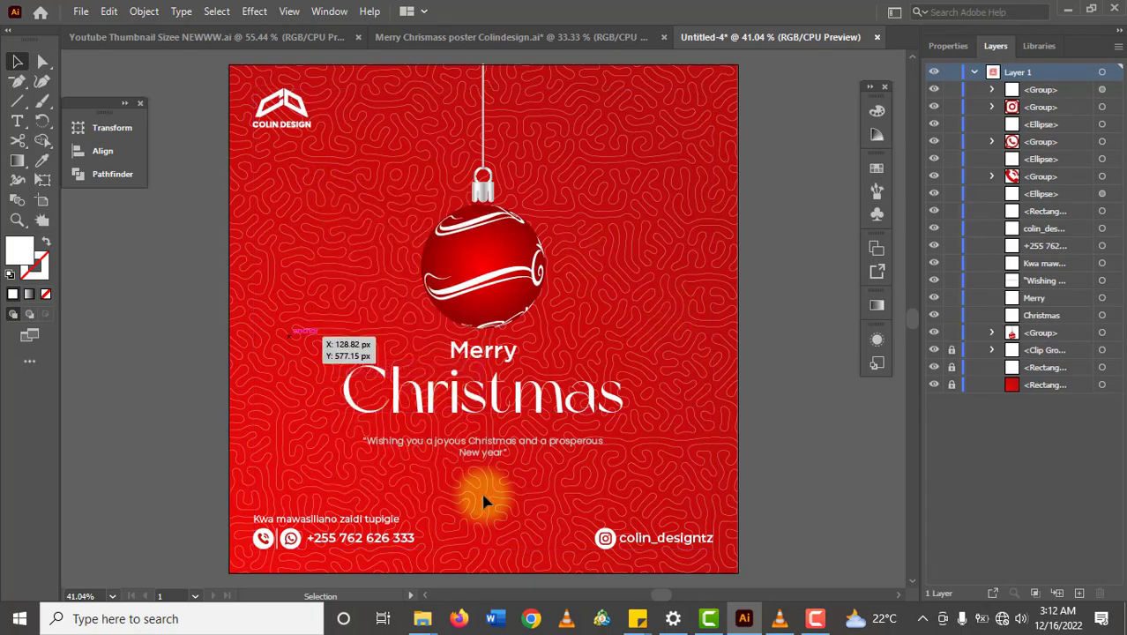